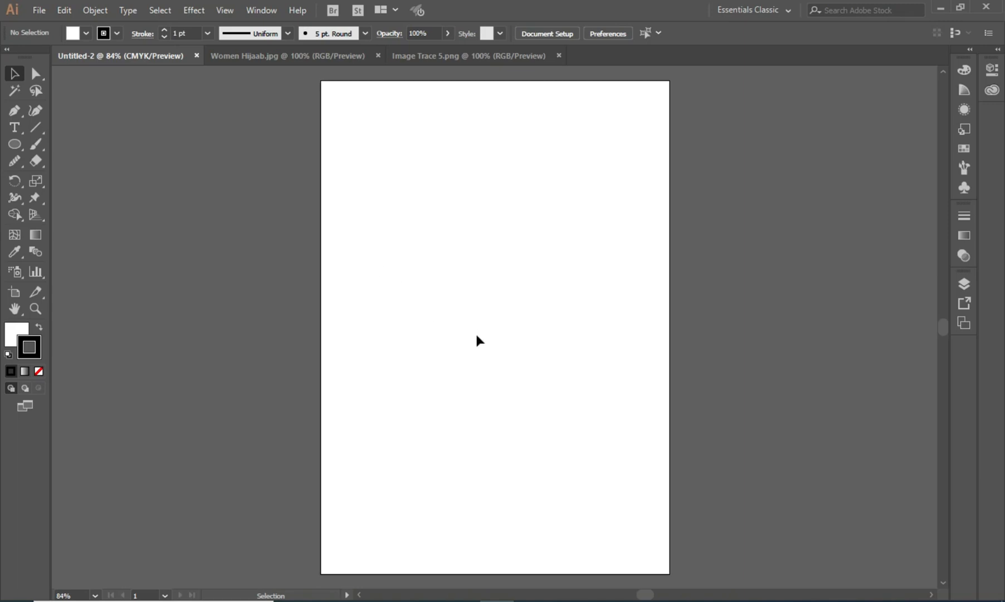
pyautogui.press('p')
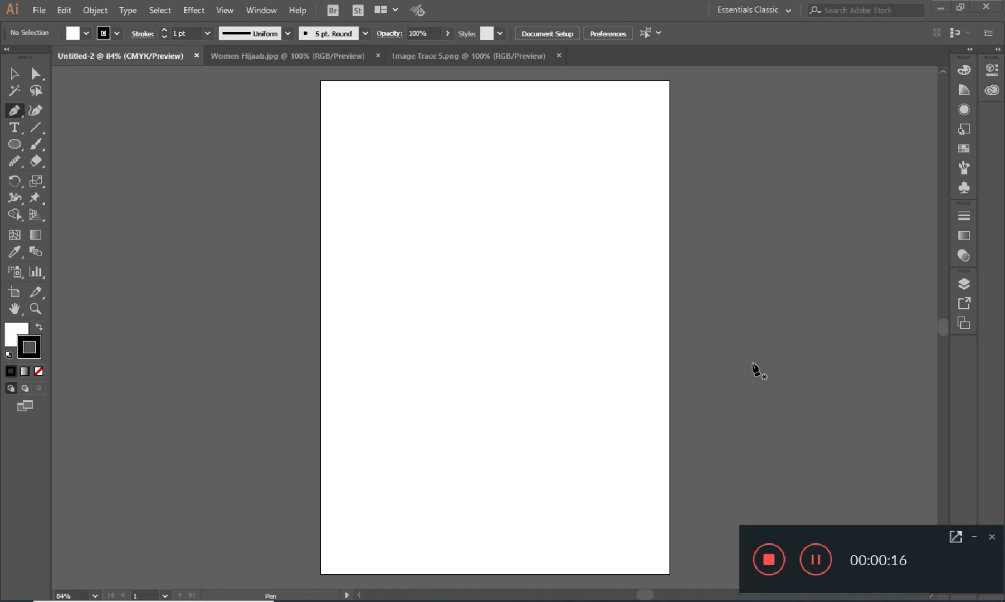
pyautogui.click(974, 536)
pyautogui.press('v')
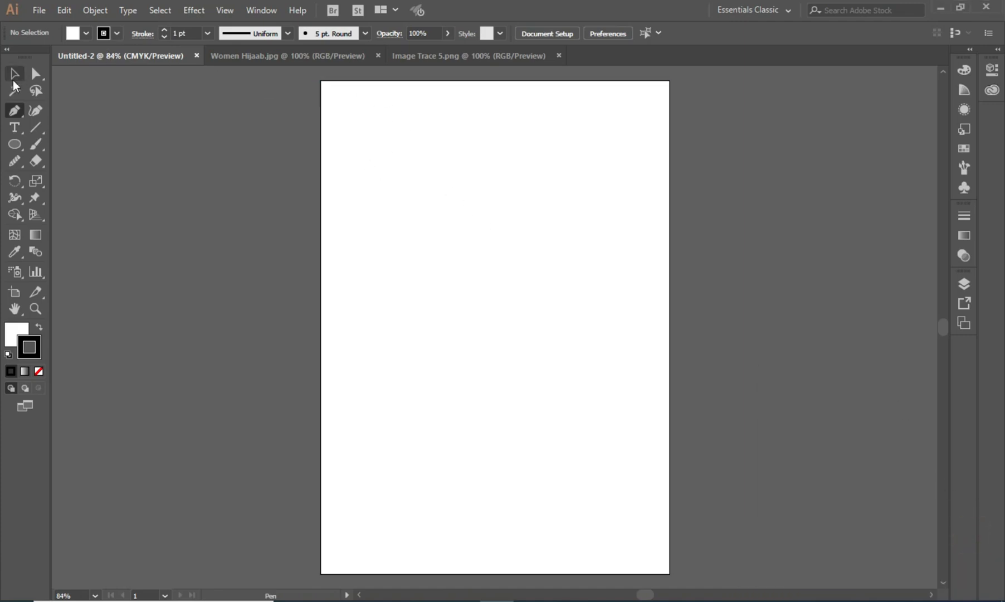
# - Bring the Image Trace 5.png pattern image into the Untitled-2 document
pyautogui.click(441, 58)
pyautogui.click(449, 251)
pyautogui.moveTo(417, 207); pyautogui.dragTo(165, 49)
pyautogui.moveTo(455, 311); pyautogui.dragTo(475, 303)
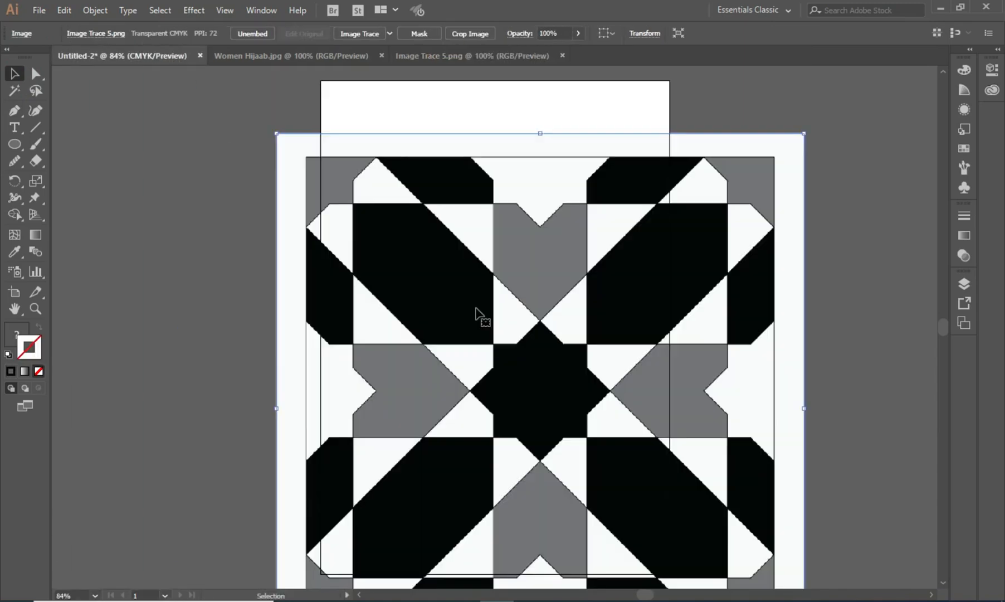
# - Scale the pattern image down and centre it on the artboard
pyautogui.moveTo(278, 135); pyautogui.dragTo(351, 165)
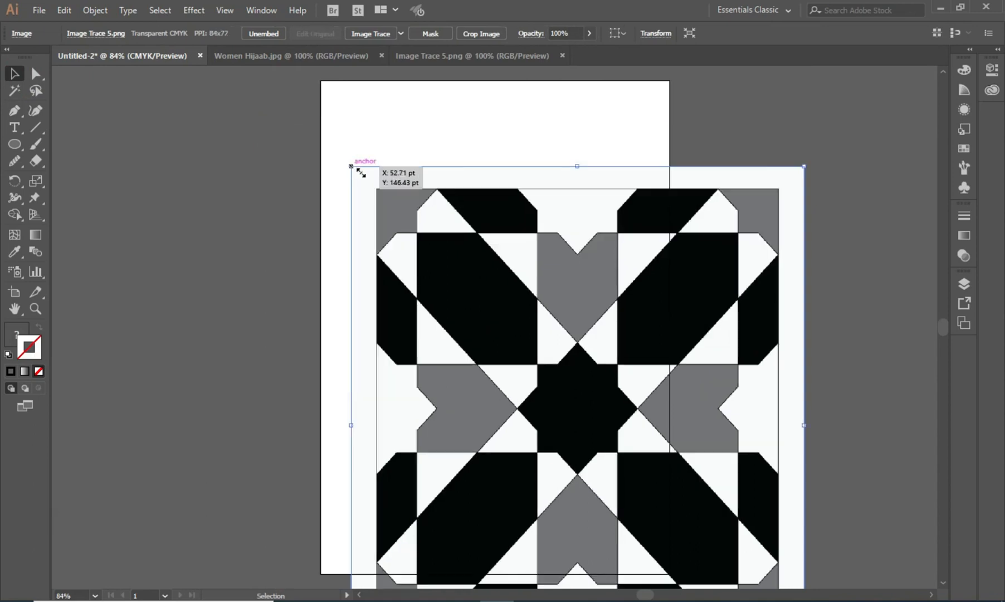
pyautogui.moveTo(806, 167); pyautogui.dragTo(655, 184)
pyautogui.moveTo(528, 407); pyautogui.dragTo(521, 209)
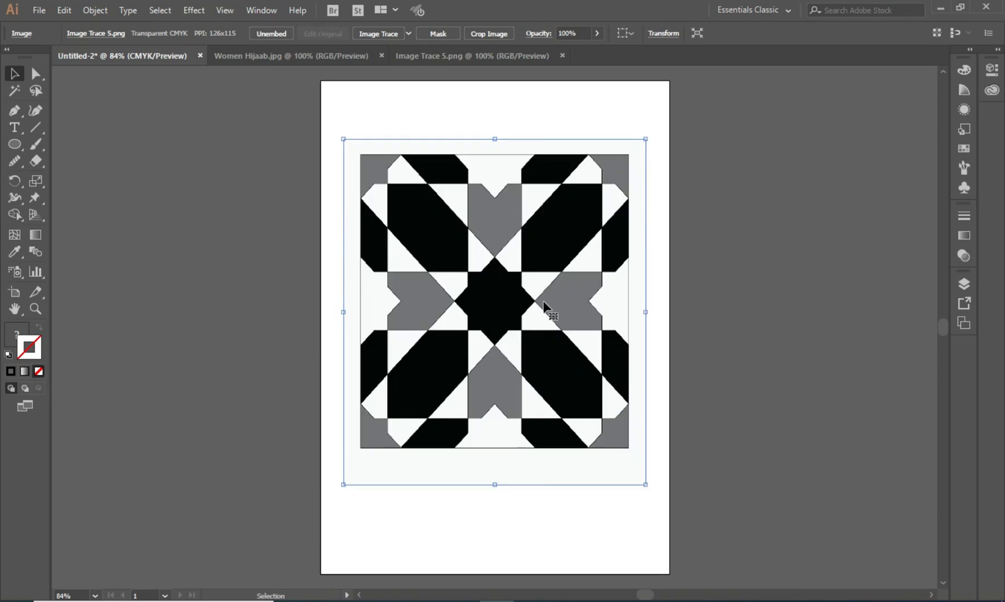
# - Open the Image Trace panel beside the pattern
pyautogui.hotkey('ctrl', '1')
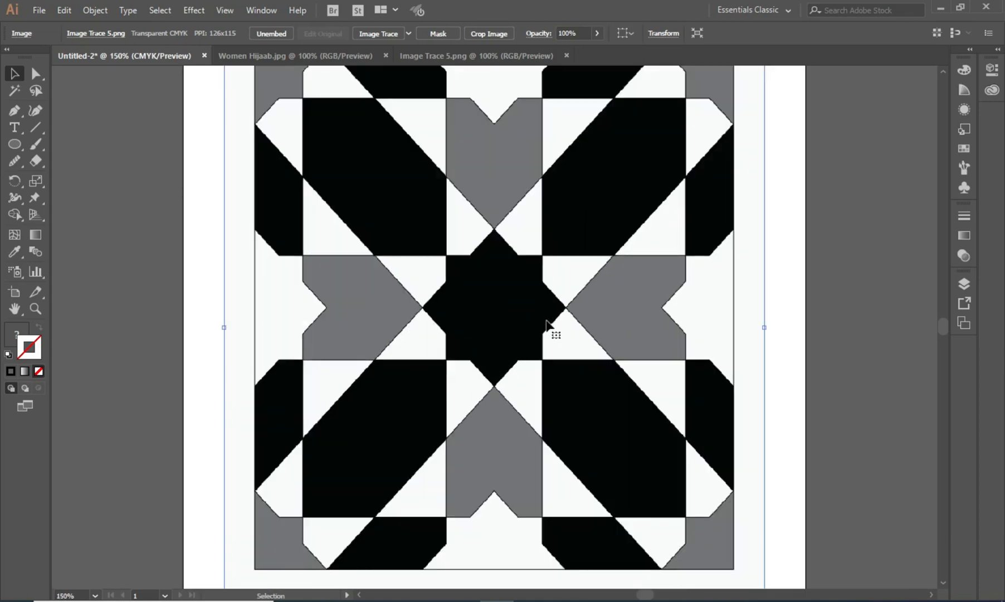
pyautogui.hotkey('ctrl', '1')
pyautogui.moveTo(520, 332); pyautogui.dragTo(348, 308)
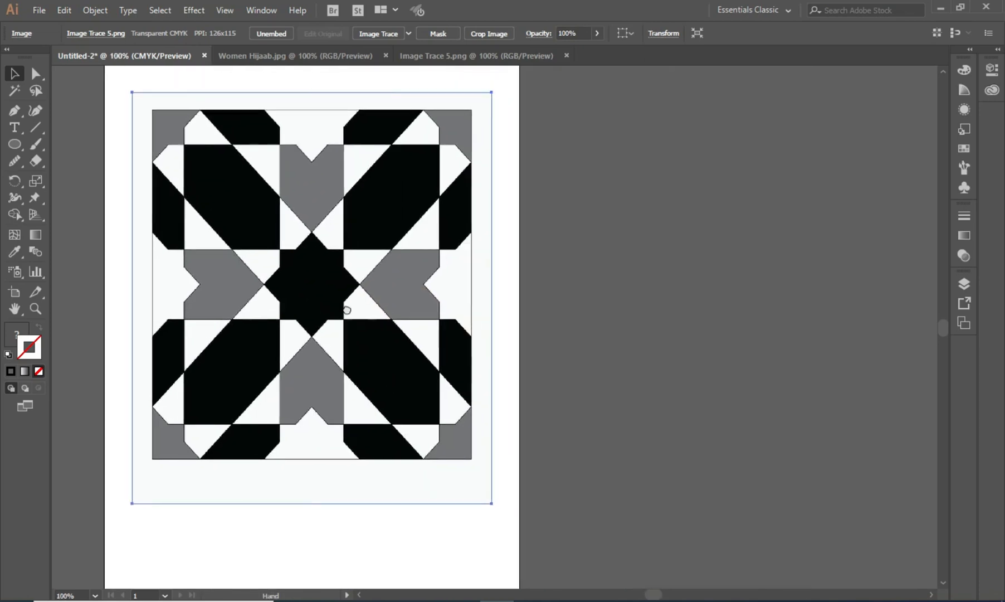
pyautogui.click(67, 220)
pyautogui.click(35, 308)
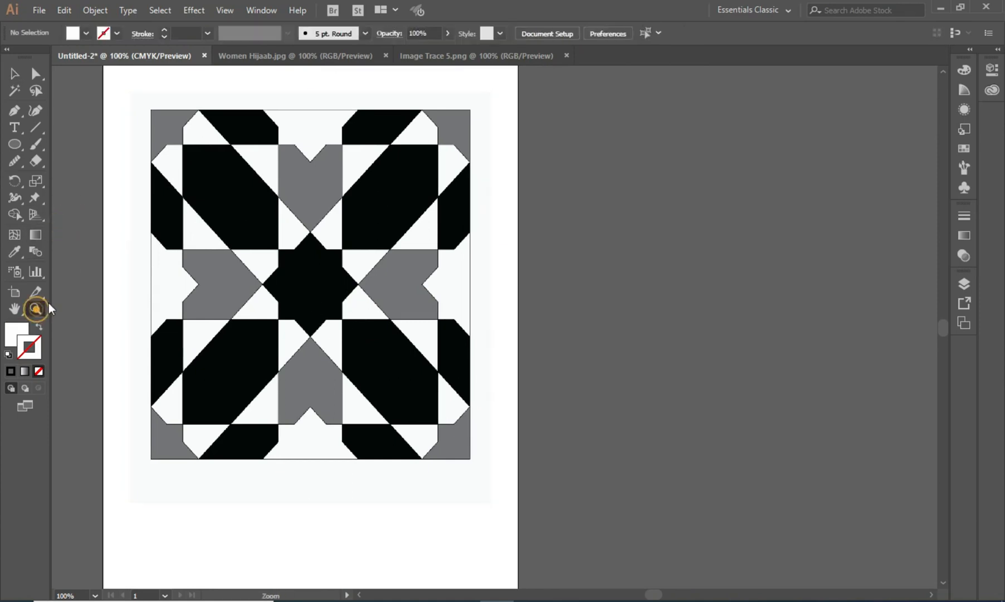
pyautogui.moveTo(136, 101); pyautogui.dragTo(480, 476)
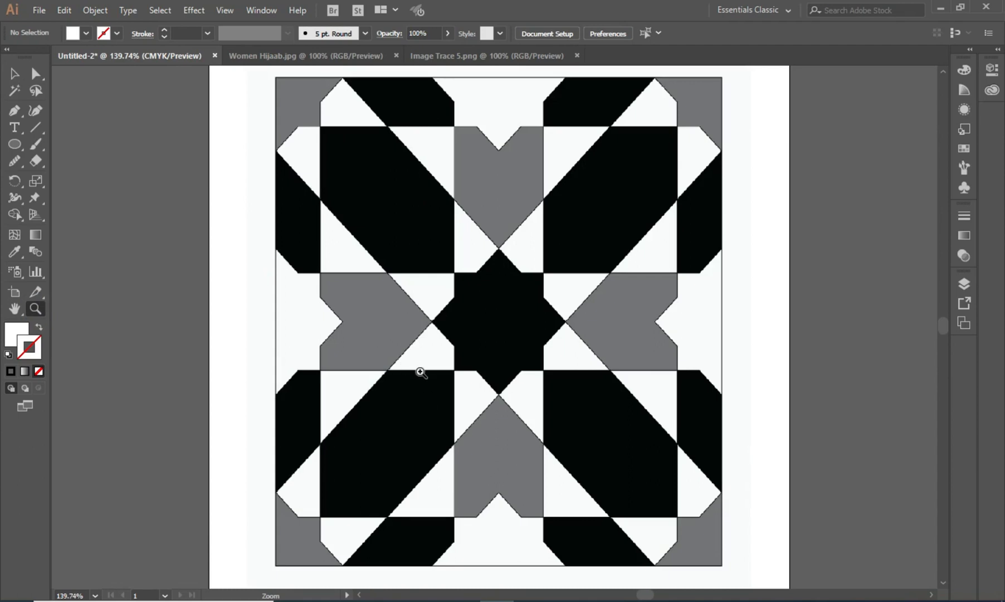
pyautogui.click(16, 73)
pyautogui.press('space')
pyautogui.moveTo(541, 319); pyautogui.dragTo(385, 318)
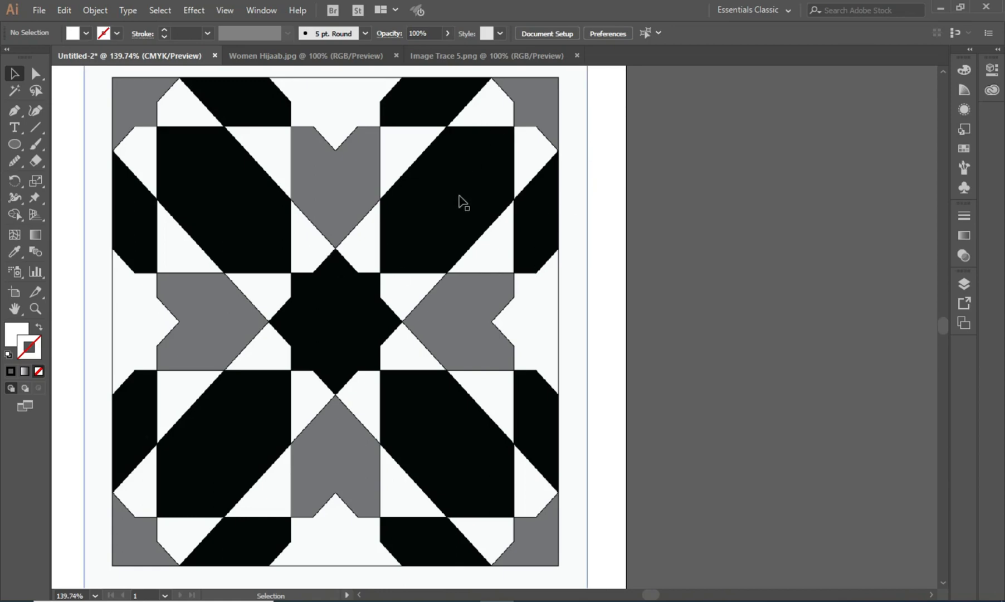
pyautogui.click(266, 8)
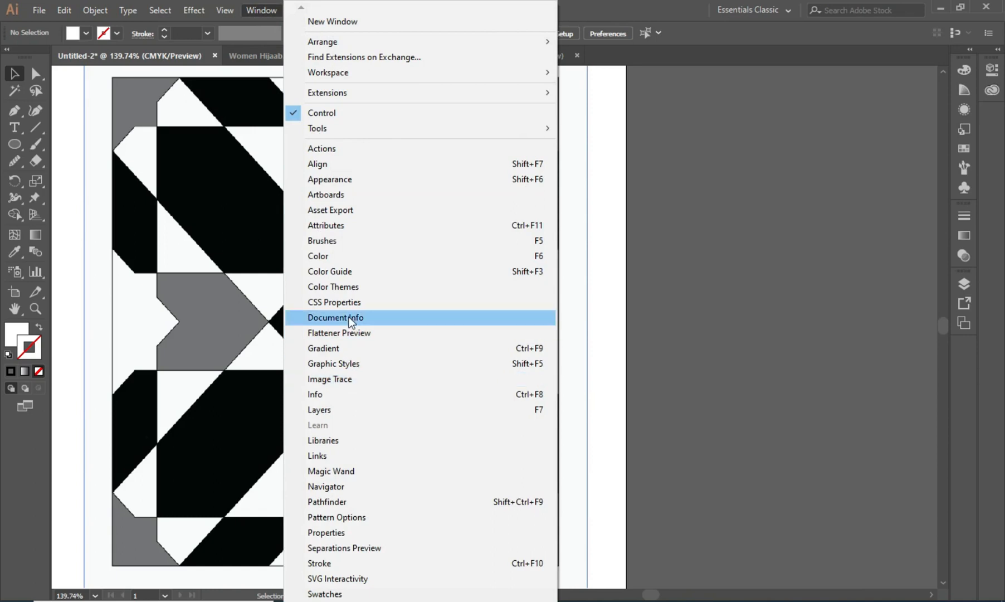
pyautogui.click(359, 376)
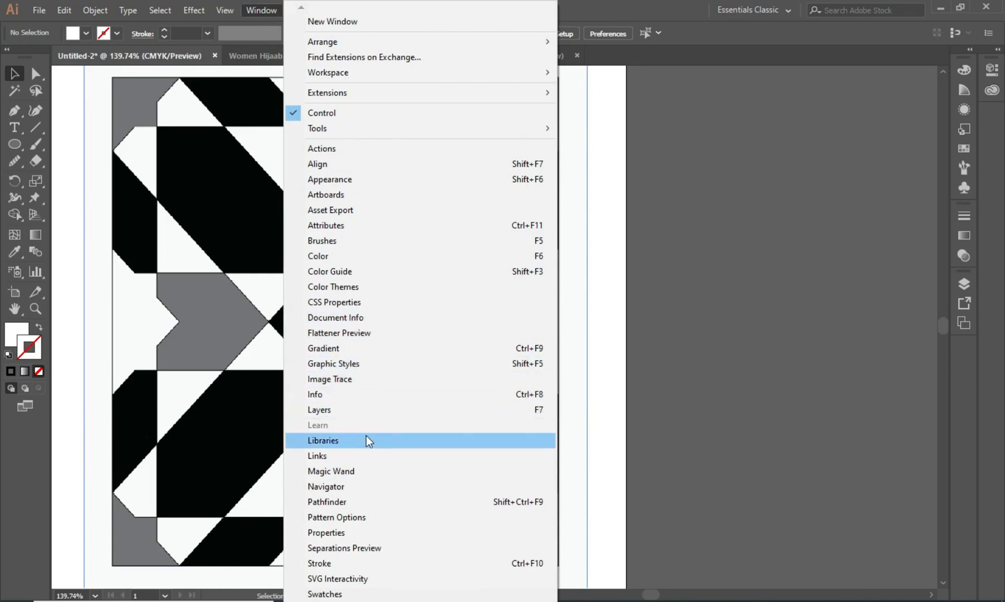
pyautogui.click(346, 379)
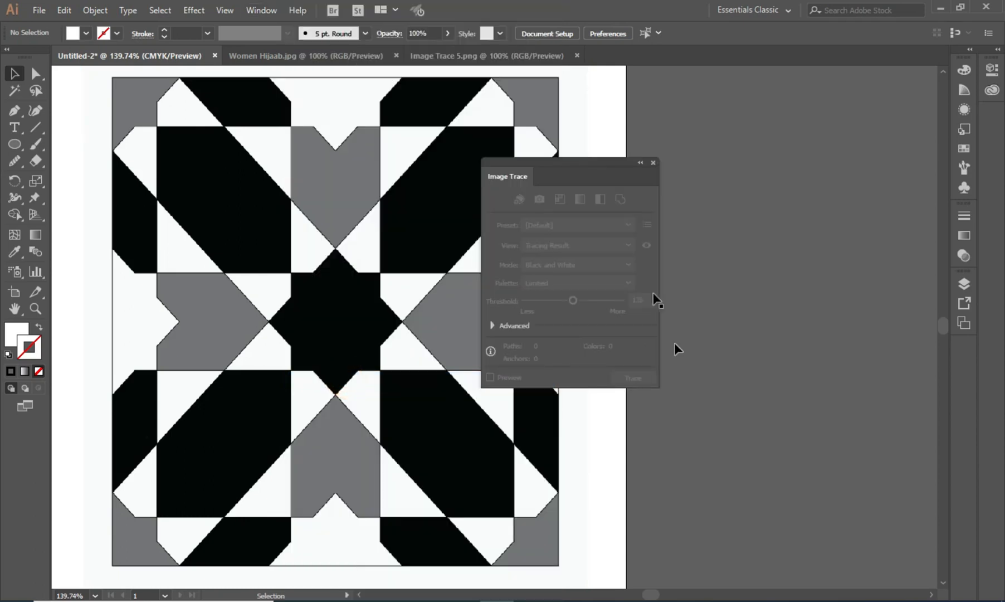
pyautogui.moveTo(608, 159)
pyautogui.mouseDown()
pyautogui.moveTo(673, 162)
pyautogui.moveTo(817, 121)
pyautogui.mouseUp()
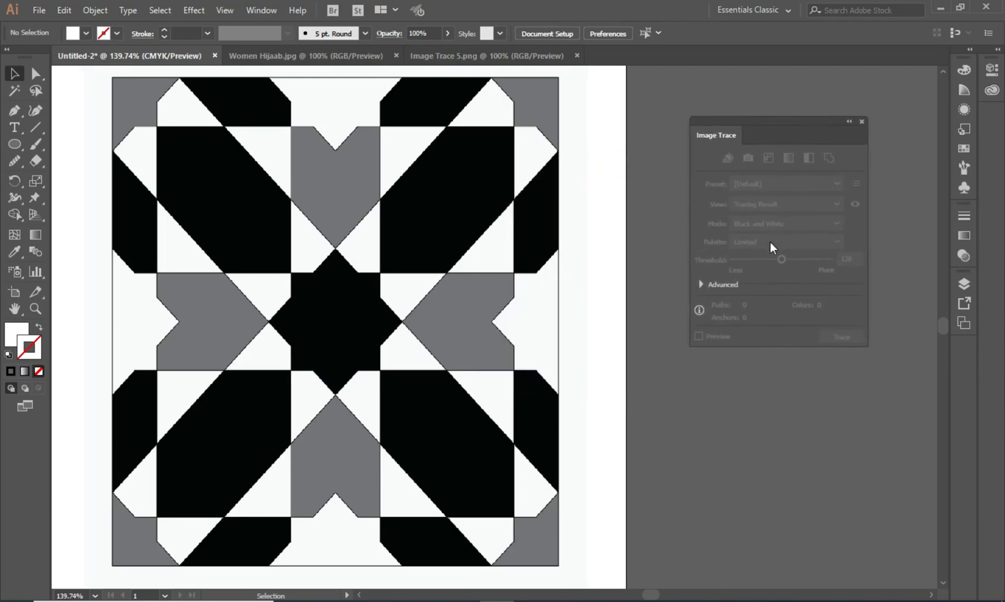
# - Select the pattern image, expand the Advanced options and enable Preview for a Black and White trace
pyautogui.click(219, 212)
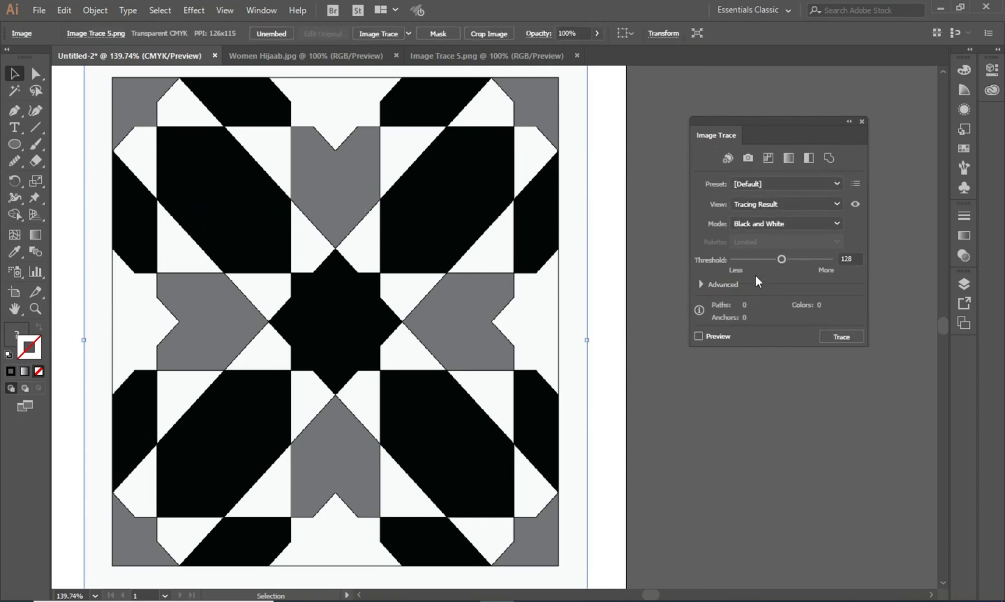
pyautogui.click(704, 284)
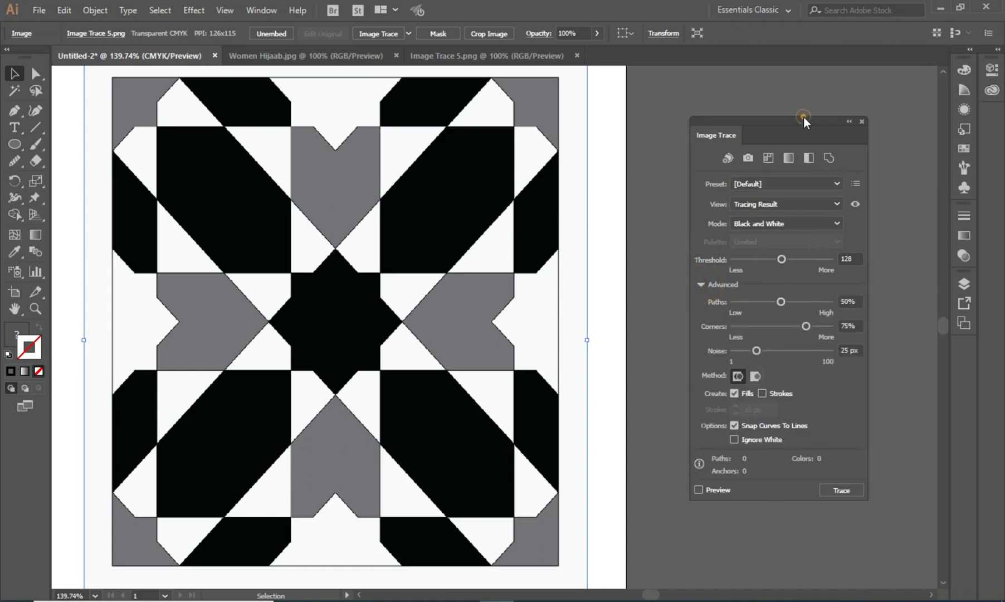
pyautogui.moveTo(804, 119); pyautogui.dragTo(807, 94)
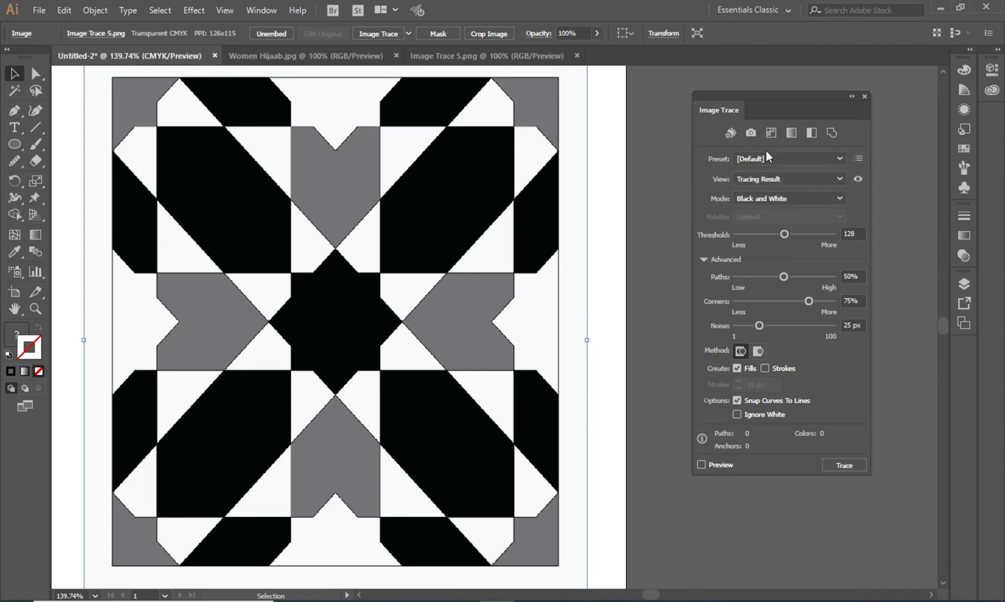
pyautogui.moveTo(715, 237)
pyautogui.click(704, 465)
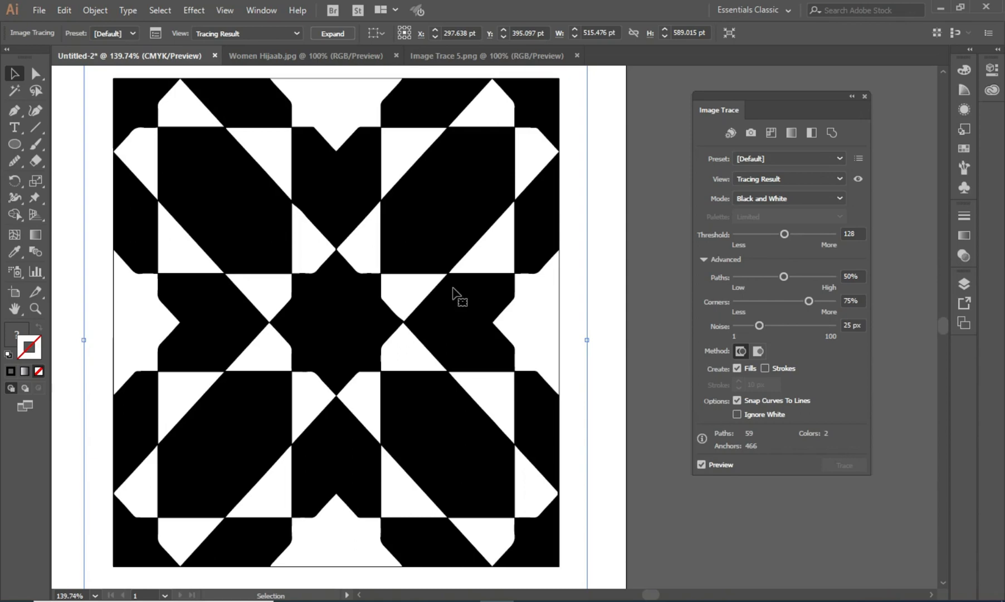
# - Set the trace Threshold to 170
pyautogui.moveTo(785, 236); pyautogui.dragTo(739, 234)
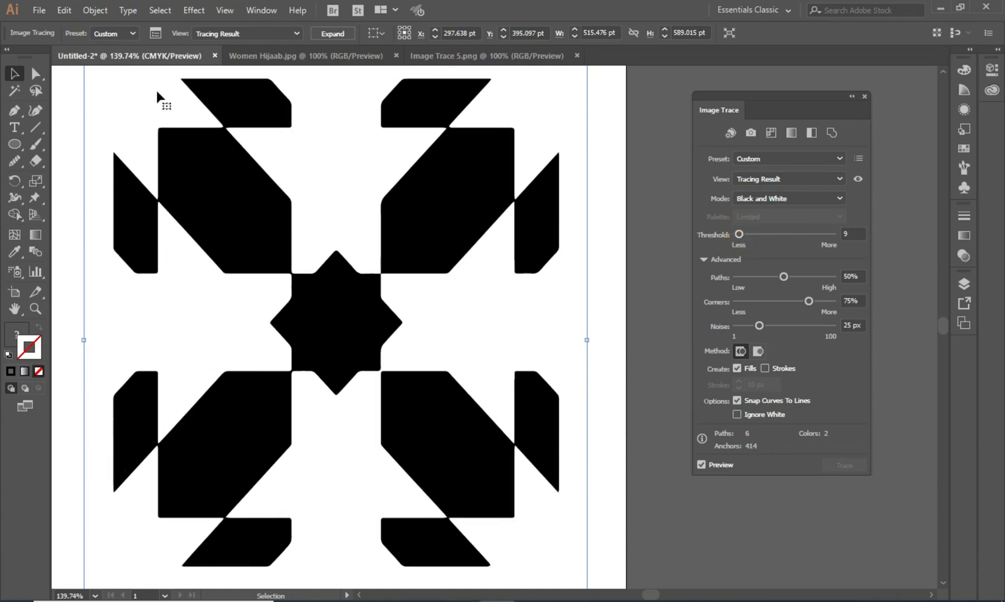
pyautogui.moveTo(733, 231); pyautogui.dragTo(763, 235)
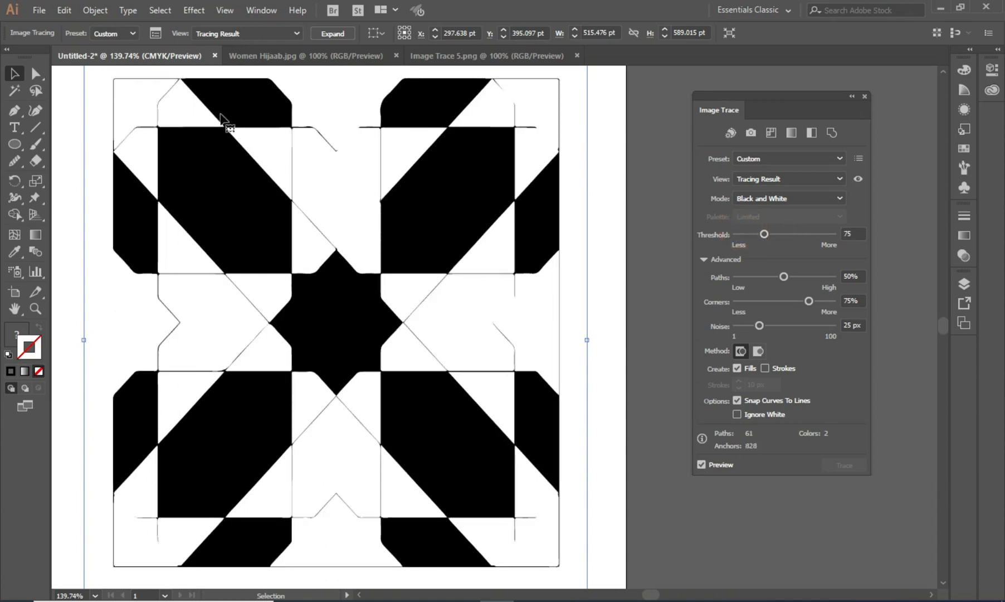
pyautogui.moveTo(763, 234)
pyautogui.mouseDown()
pyautogui.moveTo(814, 240)
pyautogui.moveTo(802, 238)
pyautogui.mouseUp()
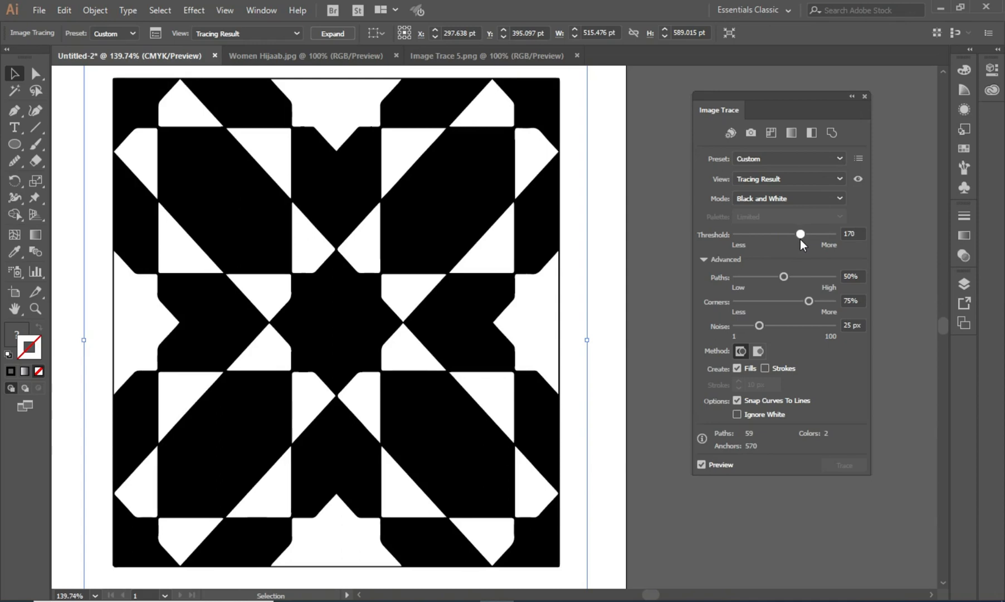
pyautogui.moveTo(801, 239); pyautogui.dragTo(800, 238)
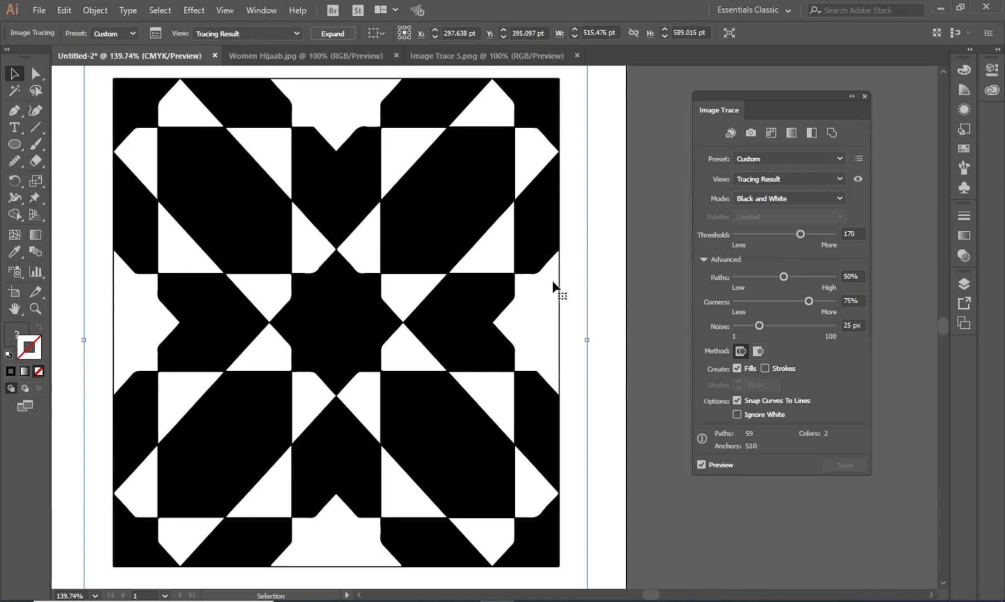
# - Set the trace Paths value to 85%
pyautogui.press('p')
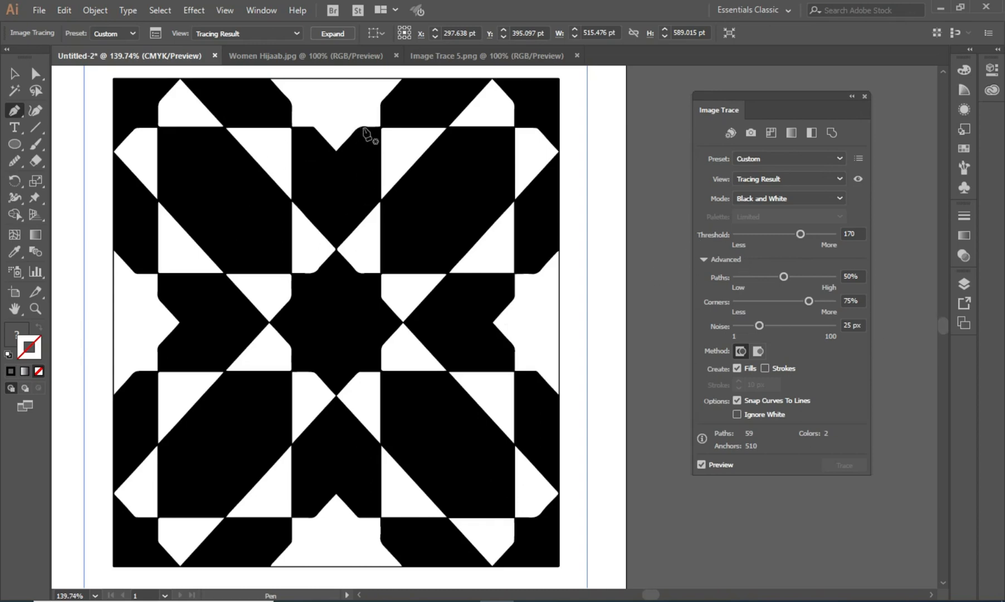
pyautogui.click(15, 73)
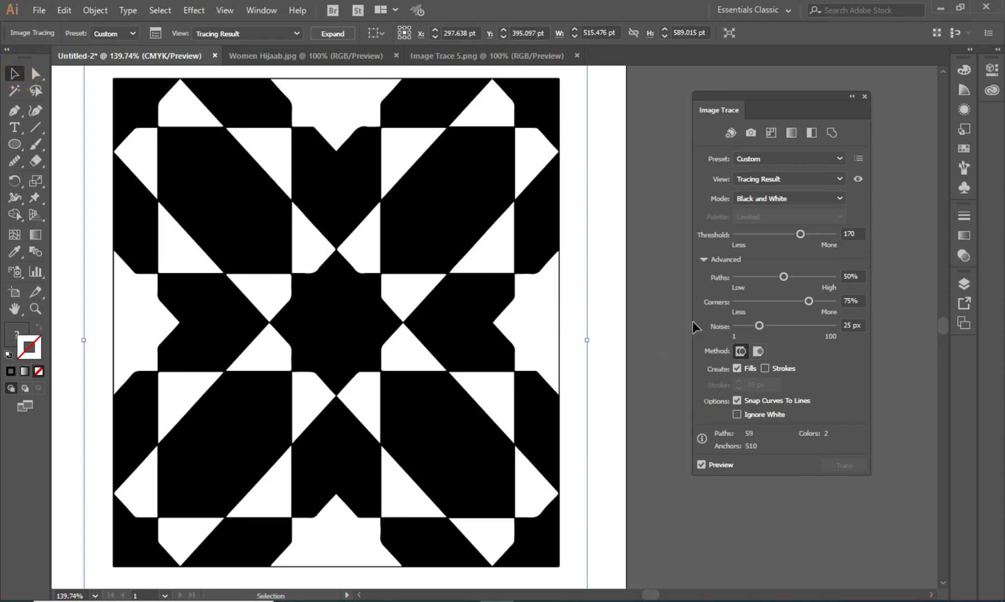
pyautogui.click(785, 278)
pyautogui.moveTo(754, 279)
pyautogui.mouseDown()
pyautogui.moveTo(739, 279)
pyautogui.moveTo(749, 279)
pyautogui.mouseUp()
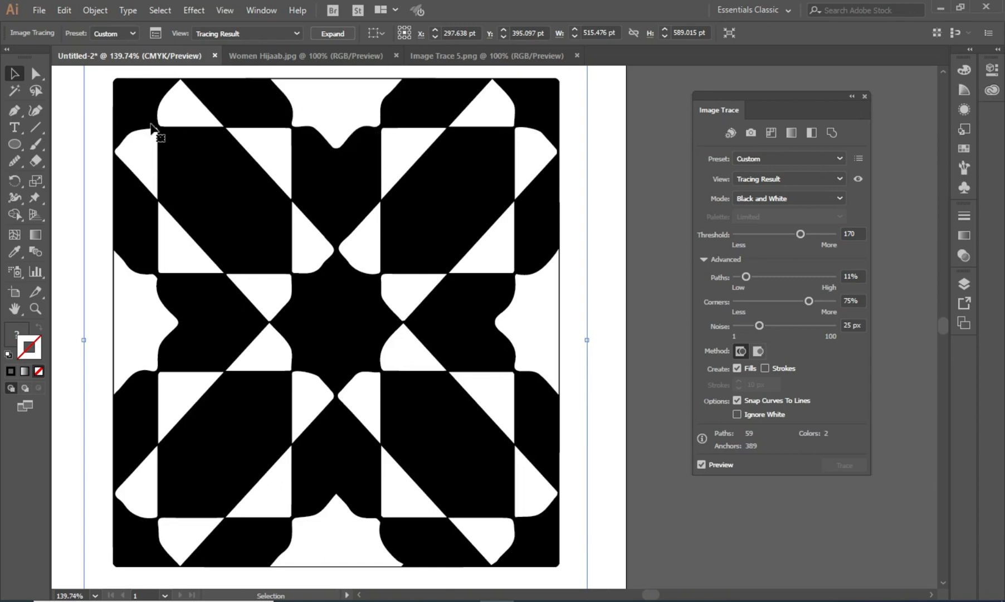
pyautogui.moveTo(746, 281); pyautogui.dragTo(782, 281)
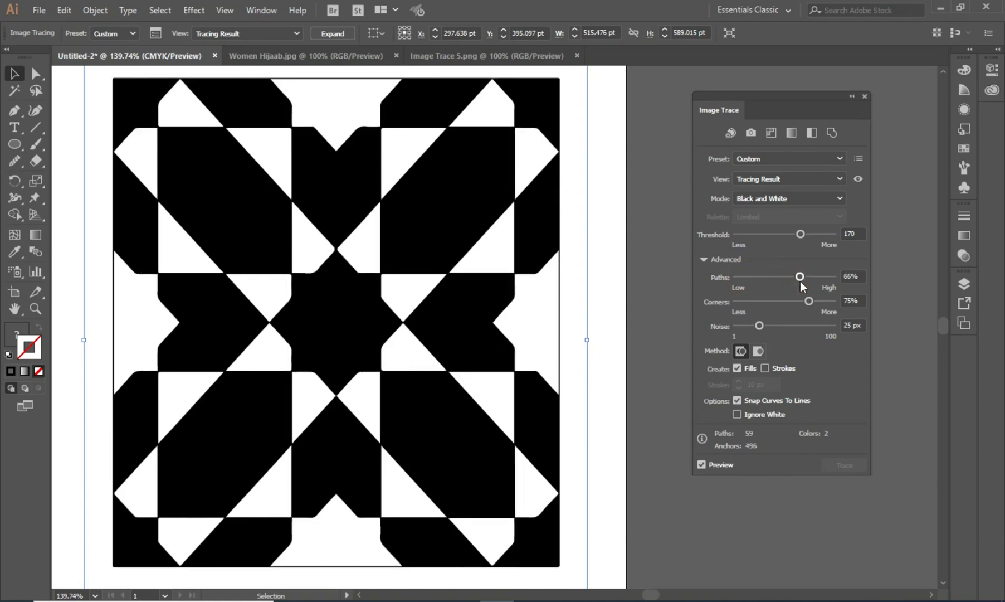
pyautogui.moveTo(801, 277); pyautogui.dragTo(819, 278)
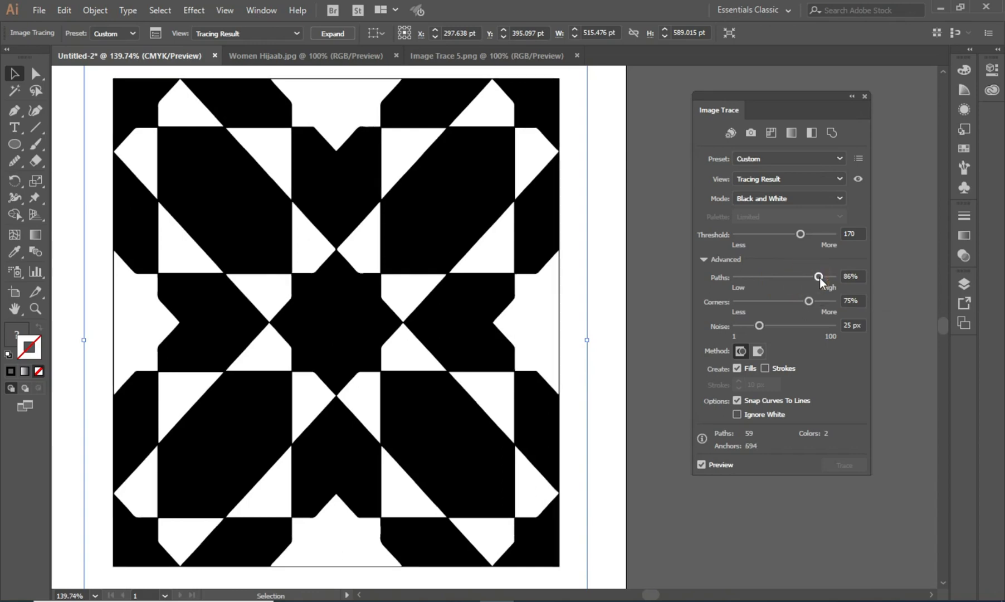
pyautogui.moveTo(819, 278); pyautogui.dragTo(818, 278)
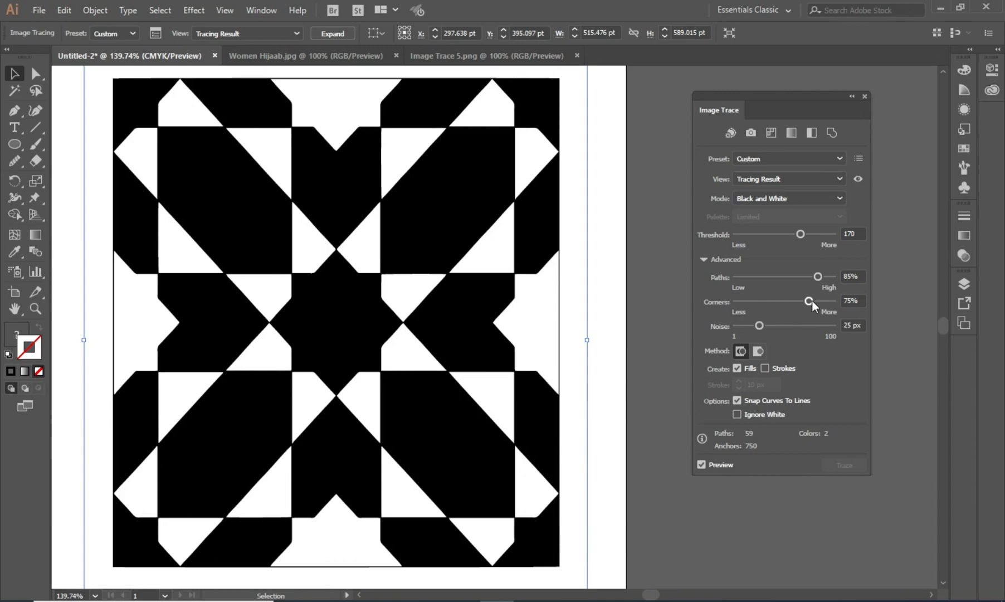
# - Set the trace Corners value to 91%
pyautogui.moveTo(809, 302); pyautogui.dragTo(747, 301)
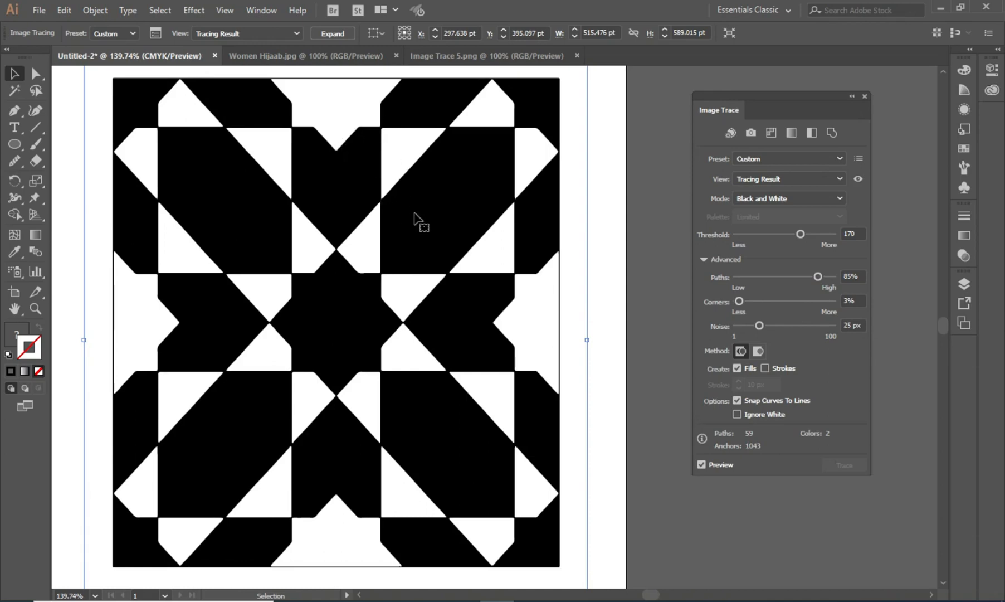
pyautogui.moveTo(740, 302); pyautogui.dragTo(813, 302)
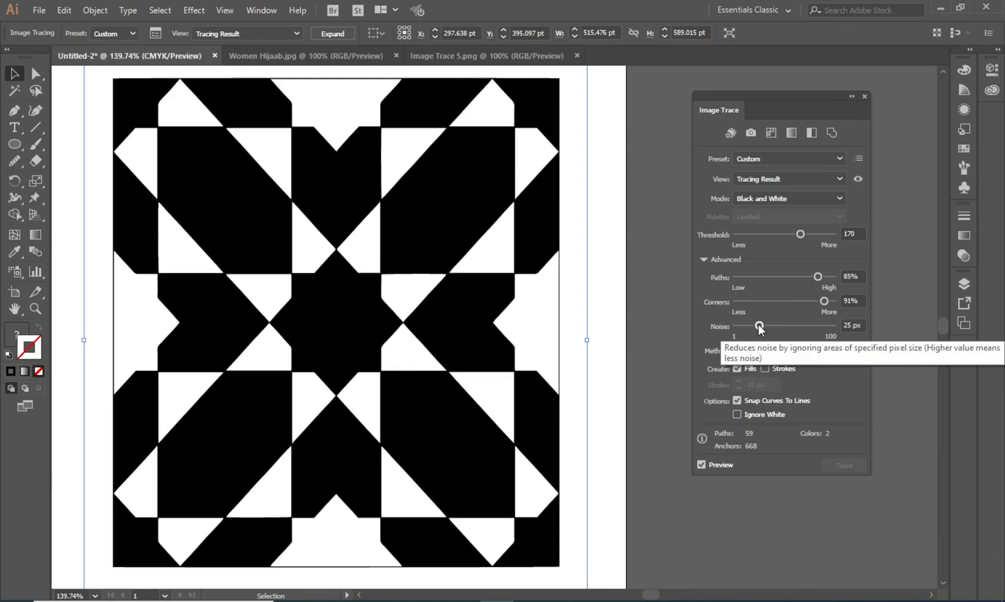
# - Set the trace Noise value to 2 px
pyautogui.moveTo(759, 327); pyautogui.dragTo(792, 329)
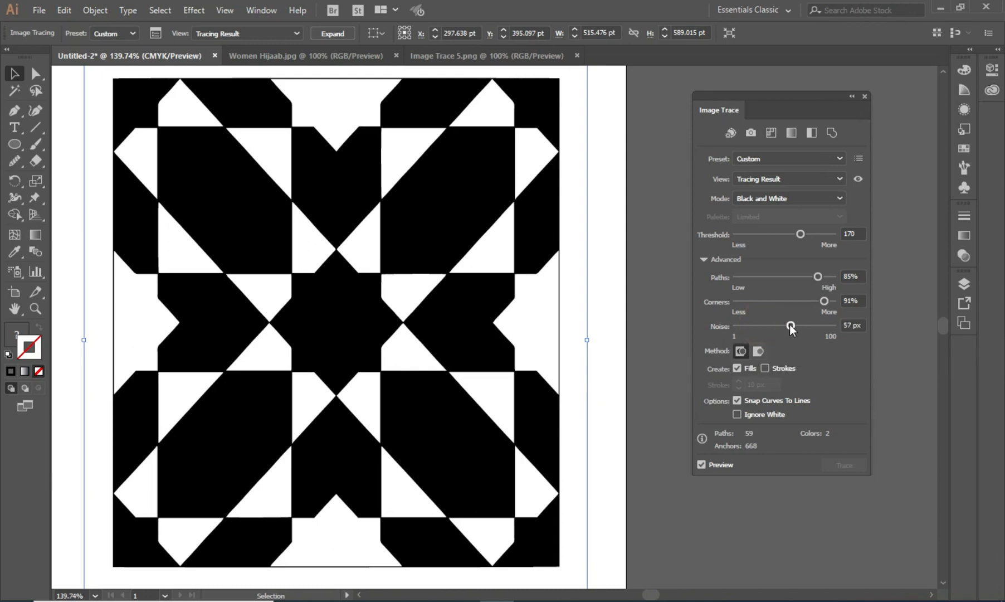
pyautogui.moveTo(790, 326); pyautogui.dragTo(739, 333)
pyautogui.moveTo(736, 332); pyautogui.dragTo(748, 332)
pyautogui.moveTo(747, 326); pyautogui.dragTo(735, 329)
pyautogui.click(737, 326)
# - Select the traced pattern and expand it into editable vector paths
pyautogui.click(601, 170)
pyautogui.click(416, 238)
pyautogui.hotkey('ctrl', '1')
pyautogui.press('space')
pyautogui.moveTo(468, 257); pyautogui.dragTo(324, 245)
pyautogui.press('v')
pyautogui.moveTo(144, 85)
pyautogui.mouseDown()
pyautogui.moveTo(325, 321)
pyautogui.moveTo(572, 523)
pyautogui.moveTo(542, 490)
pyautogui.mouseUp()
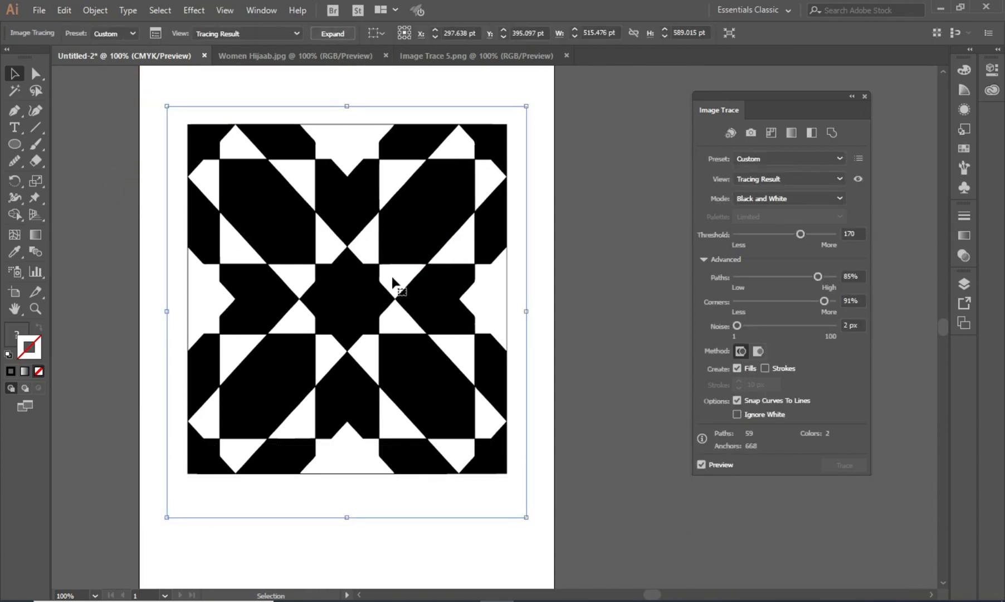
pyautogui.click(338, 34)
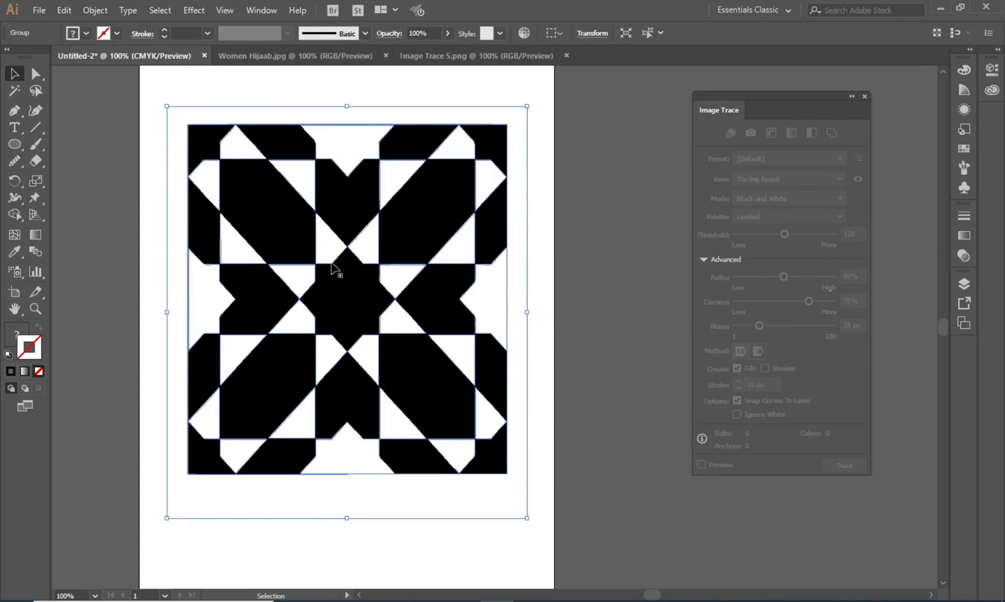
pyautogui.press('a')
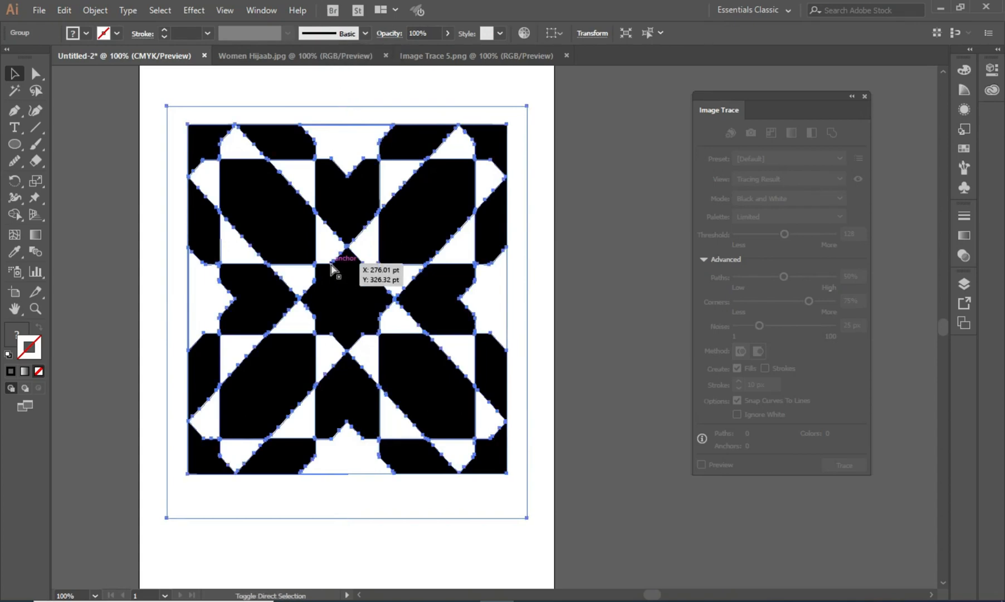
pyautogui.click(573, 291)
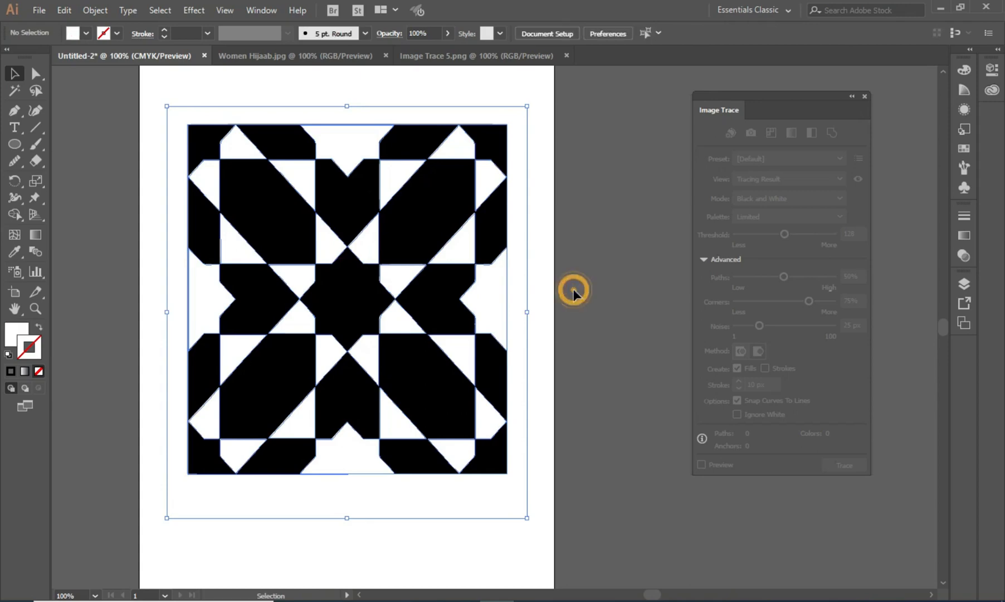
# - Drag the expanded pattern's parts apart to separate the white shapes from the black compound path
pyautogui.moveTo(343, 308)
pyautogui.mouseDown()
pyautogui.moveTo(422, 294)
pyautogui.moveTo(514, 378)
pyautogui.moveTo(595, 399)
pyautogui.moveTo(721, 284)
pyautogui.moveTo(686, 270)
pyautogui.mouseUp()
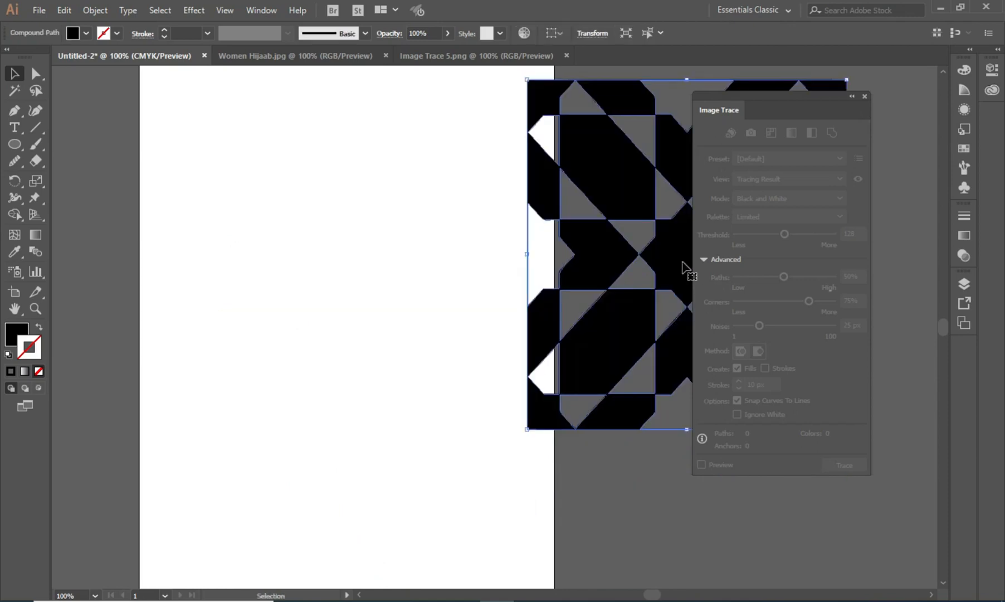
pyautogui.moveTo(580, 258)
pyautogui.mouseDown()
pyautogui.moveTo(217, 281)
pyautogui.moveTo(237, 289)
pyautogui.mouseUp()
pyautogui.moveTo(355, 299); pyautogui.dragTo(342, 318)
pyautogui.click(529, 319)
pyautogui.click(575, 308)
pyautogui.moveTo(426, 298); pyautogui.dragTo(701, 289)
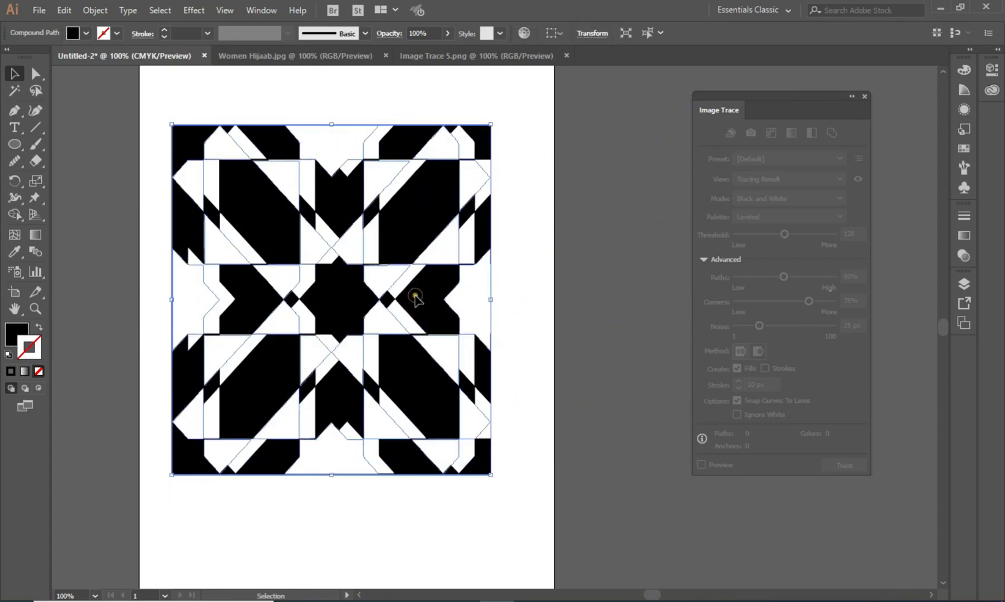
# - Pull individual white shapes out of the pattern and place one beside the artboard
pyautogui.moveTo(415, 294); pyautogui.dragTo(426, 218)
pyautogui.moveTo(480, 287); pyautogui.dragTo(591, 334)
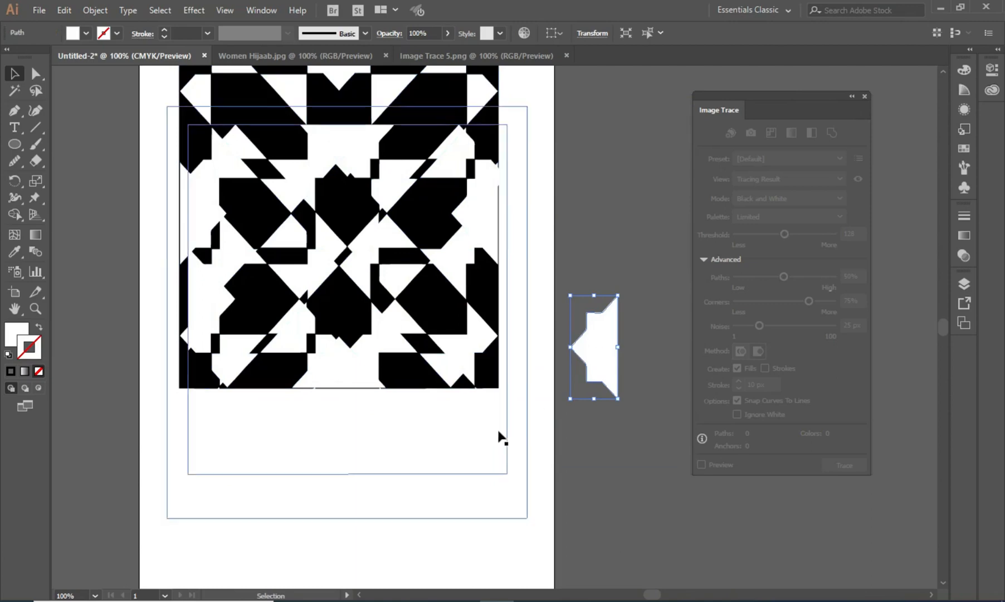
pyautogui.moveTo(482, 378); pyautogui.dragTo(530, 466)
pyautogui.moveTo(443, 473); pyautogui.dragTo(821, 534)
pyautogui.moveTo(627, 308); pyautogui.dragTo(212, 225)
pyautogui.click(537, 182)
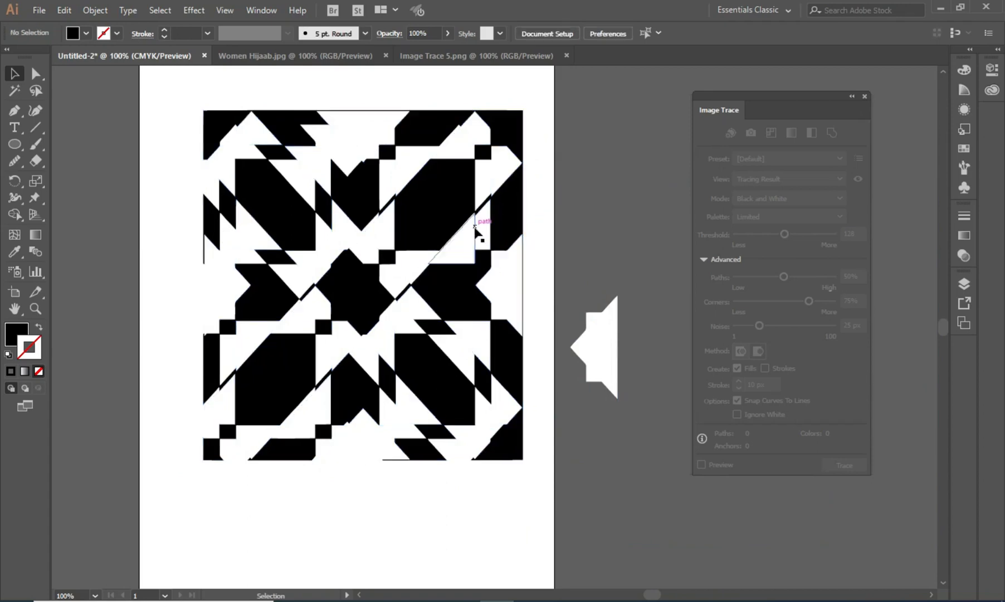
# - Move two white triangles and the black compound path off the artboard
pyautogui.moveTo(467, 240); pyautogui.dragTo(616, 214)
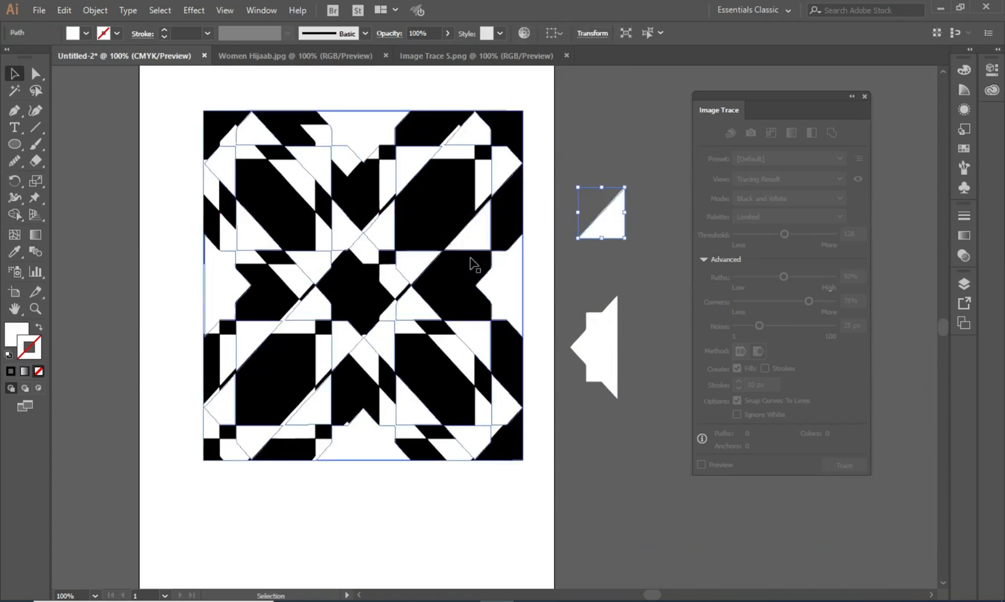
pyautogui.moveTo(404, 168)
pyautogui.mouseDown()
pyautogui.moveTo(535, 219)
pyautogui.moveTo(702, 161)
pyautogui.moveTo(627, 144)
pyautogui.mouseUp()
pyautogui.moveTo(512, 126); pyautogui.dragTo(174, 148)
pyautogui.moveTo(258, 108); pyautogui.dragTo(629, 503)
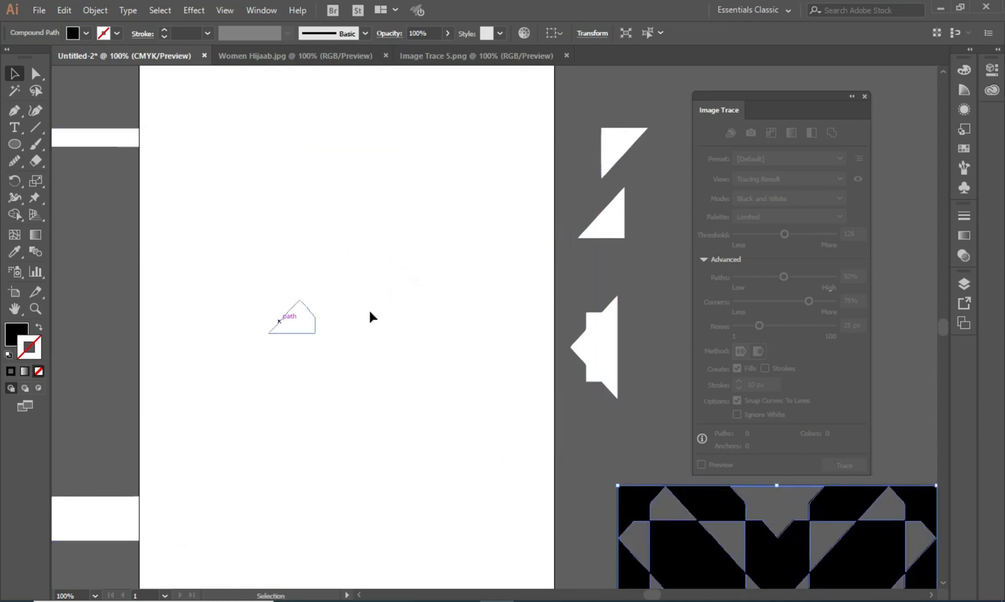
# - Select all remaining white shapes on the artboard and fill them with 66.33% gray
pyautogui.moveTo(112, 83)
pyautogui.mouseDown()
pyautogui.moveTo(498, 231)
pyautogui.moveTo(564, 577)
pyautogui.mouseUp()
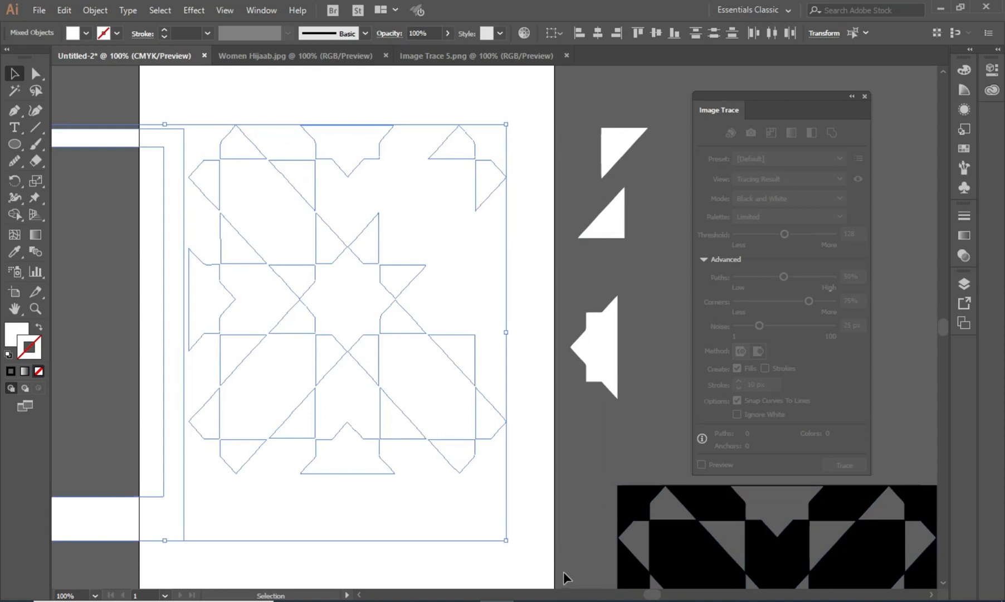
pyautogui.click(17, 332)
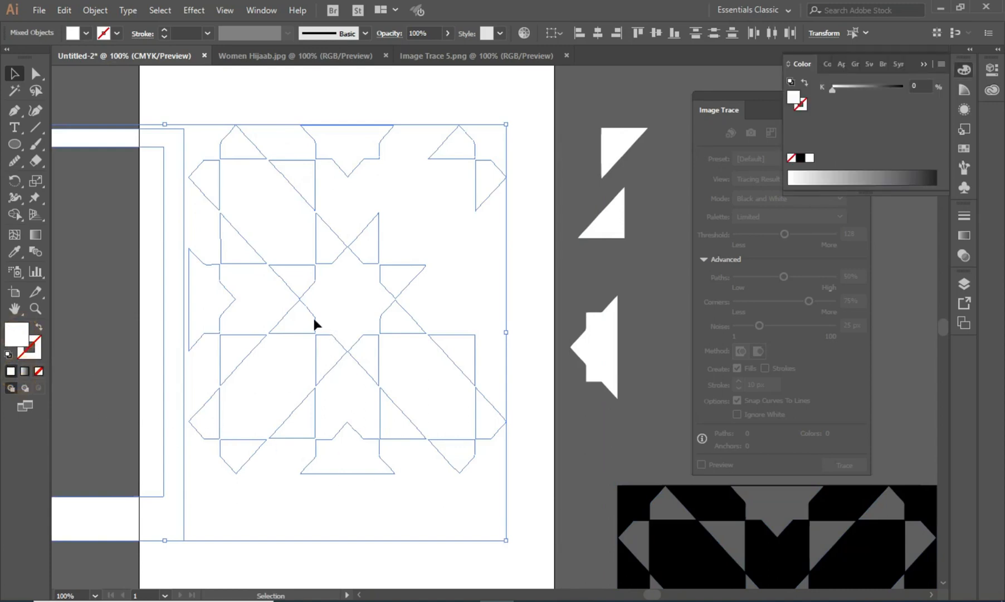
pyautogui.doubleClick(19, 336)
pyautogui.click(459, 268)
pyautogui.click(607, 257)
pyautogui.click(541, 138)
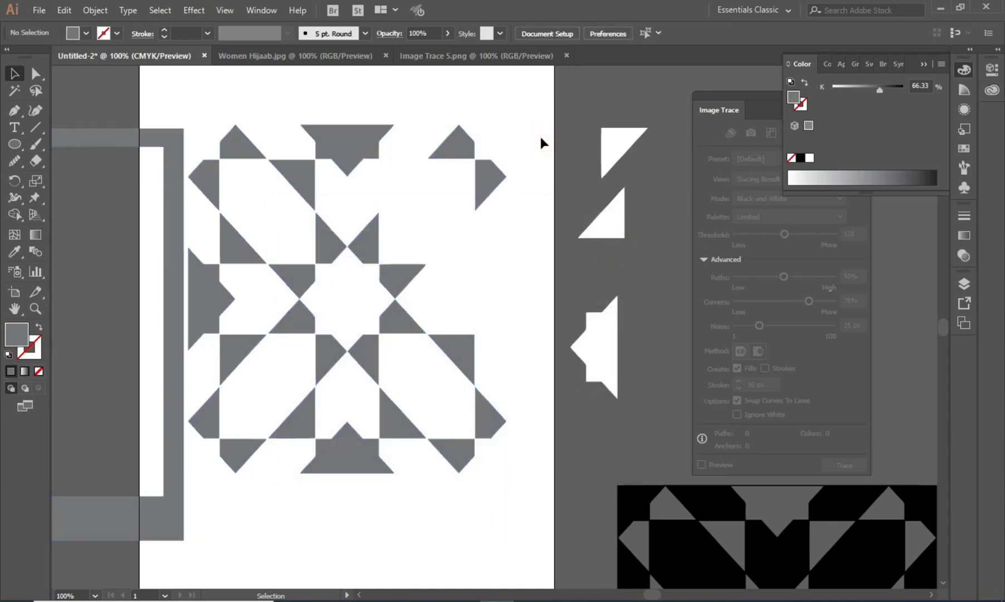
# - Drag several gray pieces out of place to show they are separate shapes, then select the black compound path
pyautogui.moveTo(371, 245); pyautogui.dragTo(392, 218)
pyautogui.moveTo(490, 175); pyautogui.dragTo(505, 218)
pyautogui.moveTo(585, 339); pyautogui.dragTo(507, 312)
pyautogui.moveTo(505, 229); pyautogui.dragTo(485, 198)
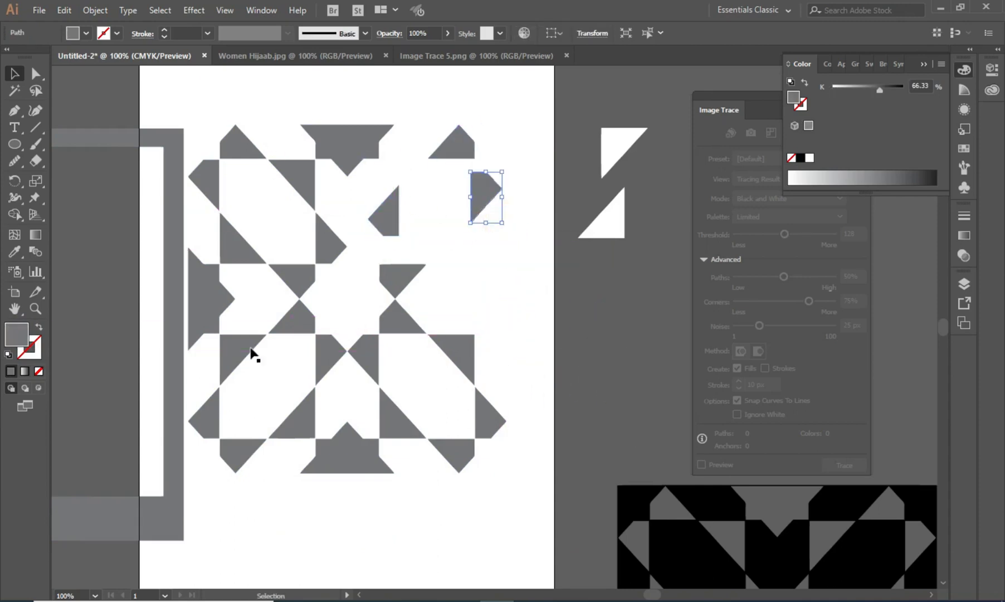
pyautogui.moveTo(176, 336); pyautogui.dragTo(161, 267)
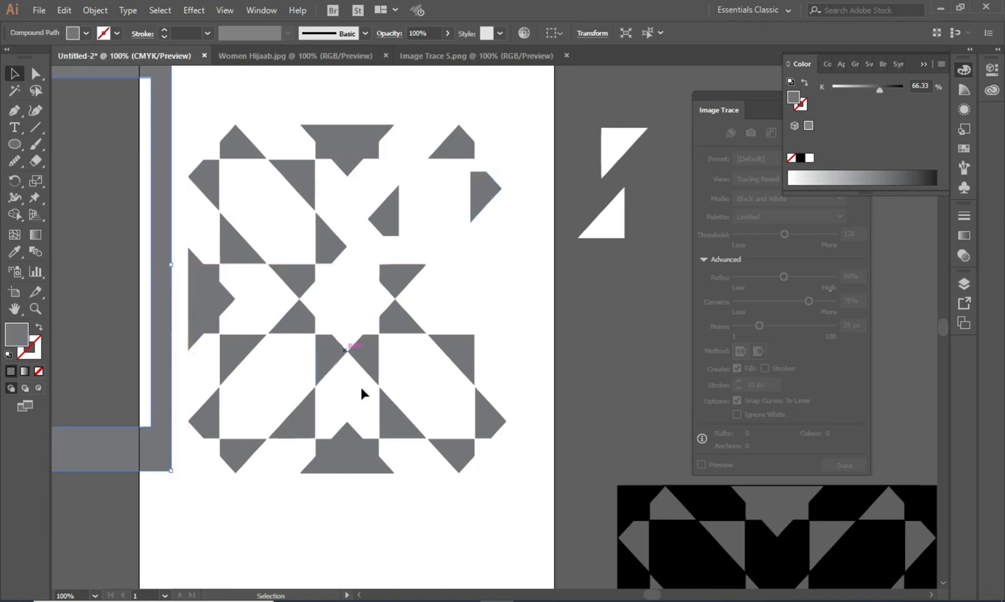
pyautogui.moveTo(725, 493)
pyautogui.mouseDown()
pyautogui.moveTo(727, 504)
pyautogui.moveTo(711, 501)
pyautogui.moveTo(572, 286)
pyautogui.moveTo(689, 179)
pyautogui.moveTo(828, 211)
pyautogui.mouseUp()
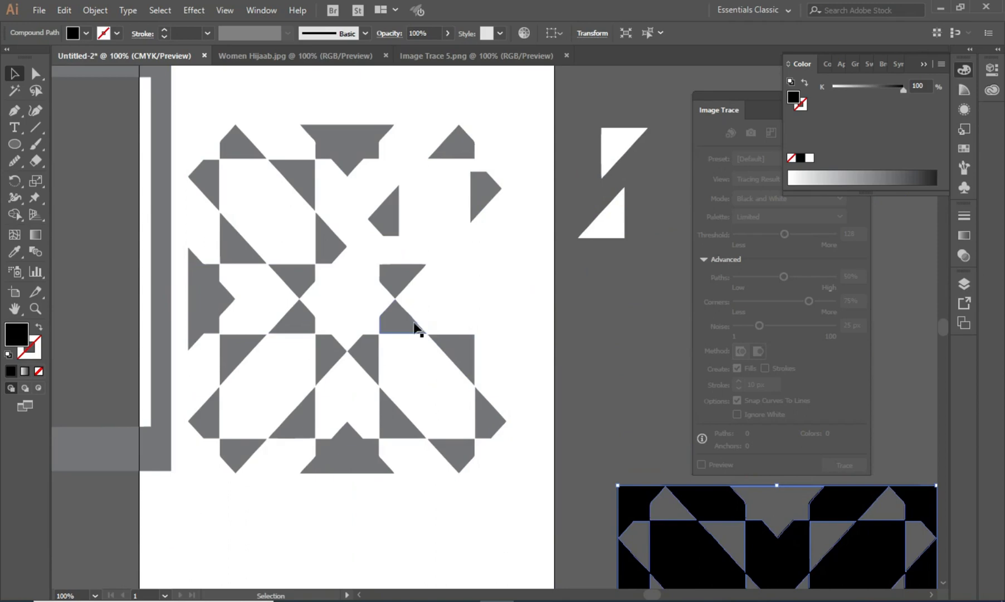
# - Reposition the black compound path next to the gray shapes beside the artboard
pyautogui.hotkey('ctrl', '-')
pyautogui.hotkey('ctrl', '-')
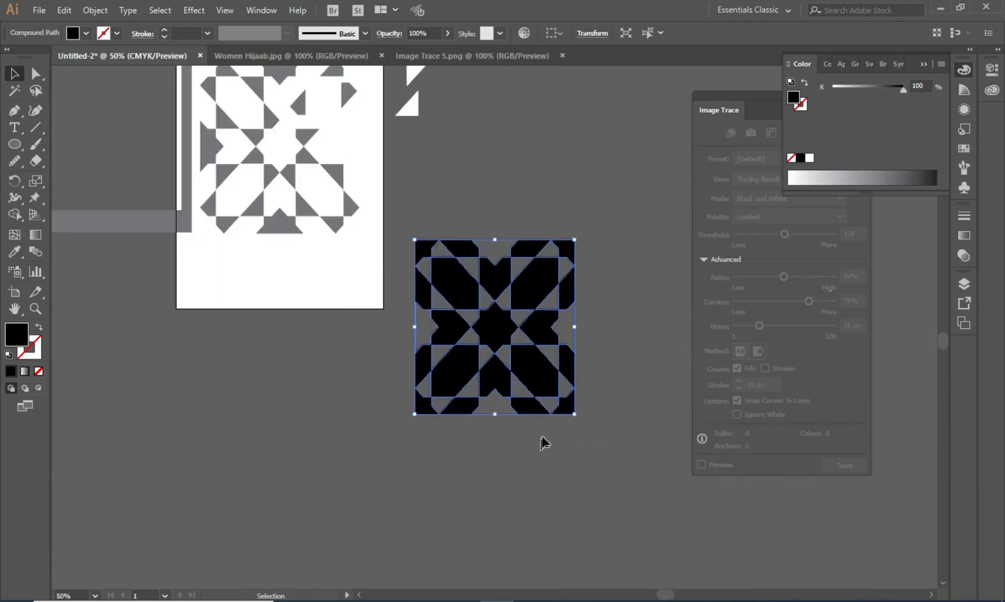
pyautogui.hotkey('ctrl', '-')
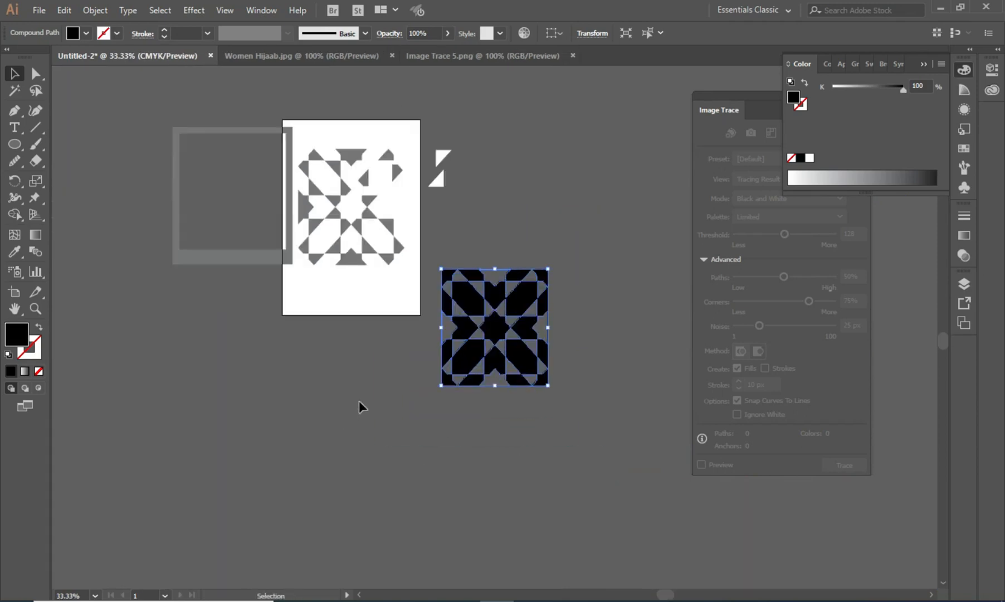
pyautogui.moveTo(363, 297); pyautogui.dragTo(372, 378)
pyautogui.click(555, 302)
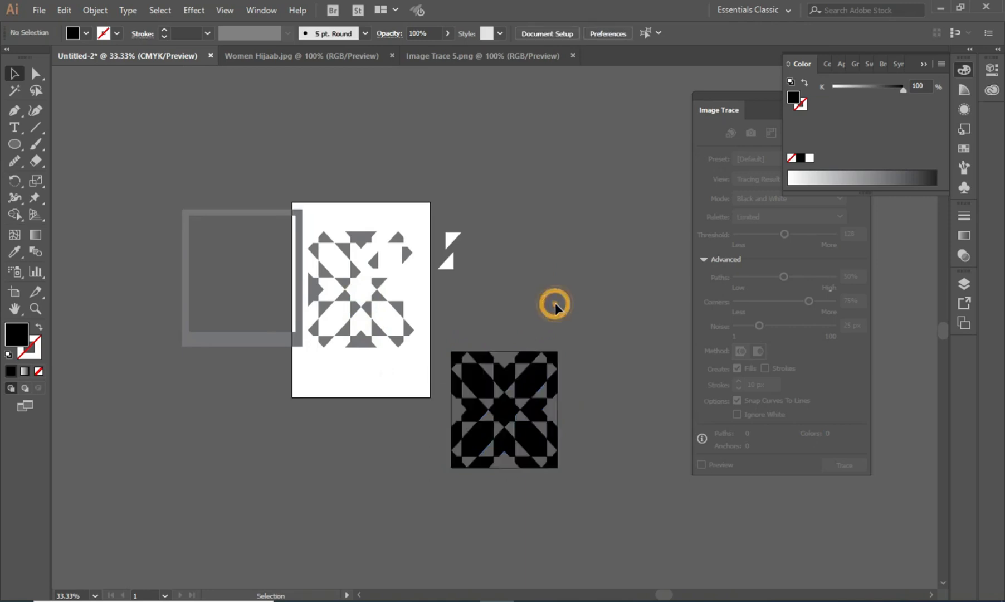
pyautogui.moveTo(504, 378); pyautogui.dragTo(539, 232)
pyautogui.click(516, 389)
pyautogui.click(512, 276)
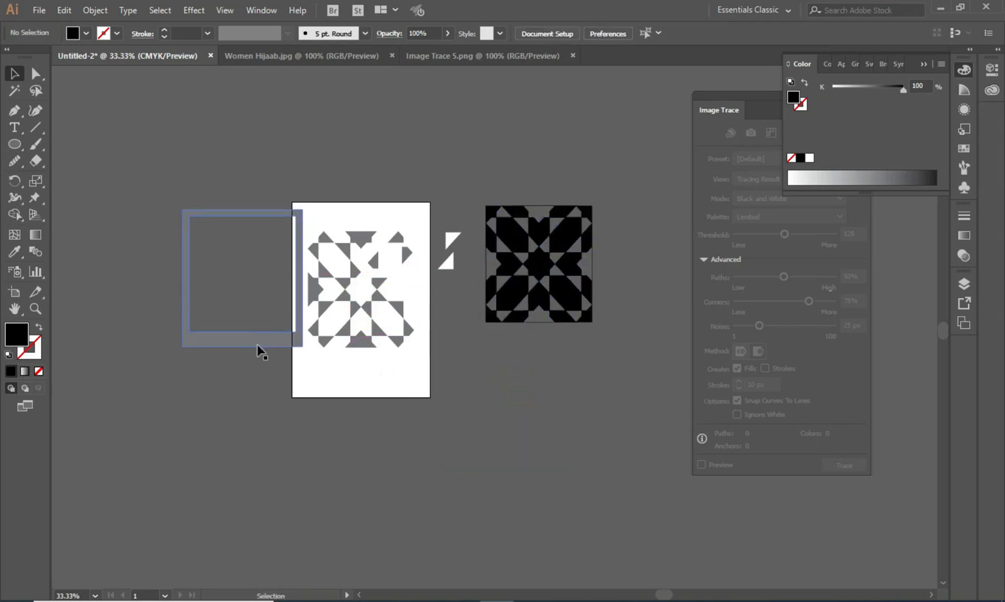
pyautogui.moveTo(264, 348); pyautogui.dragTo(243, 415)
pyautogui.click(242, 418)
# - Delete the gray shapes and move the black compound path back onto the artboard
pyautogui.moveTo(123, 157); pyautogui.dragTo(473, 438)
pyautogui.press('Delete')
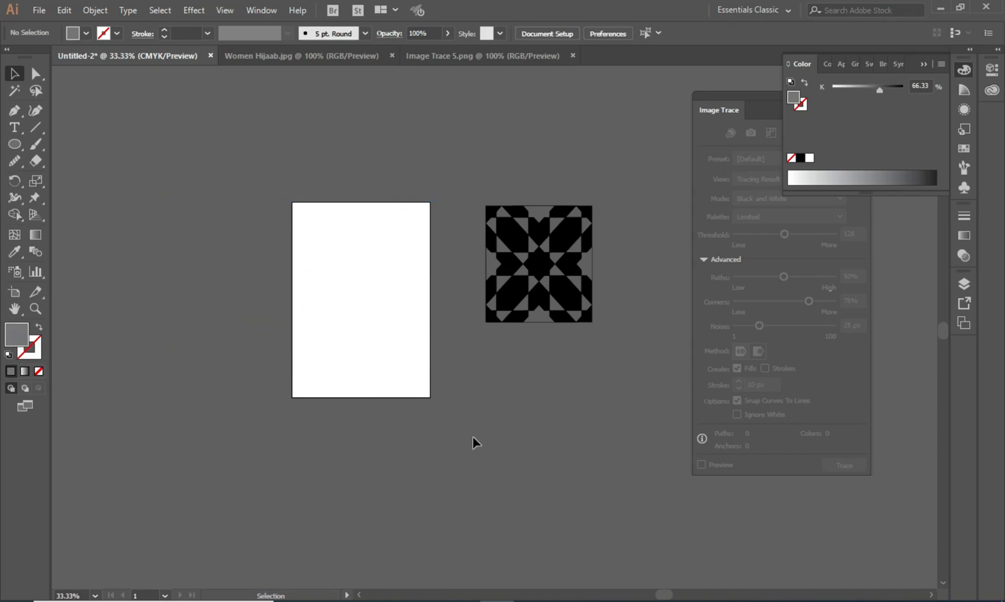
pyautogui.moveTo(521, 285); pyautogui.dragTo(363, 299)
# - Inspect the black pattern's anchor points with the Direct Selection tool
pyautogui.hotkey('ctrl', '+')
pyautogui.hotkey('ctrl', '+')
pyautogui.hotkey('ctrl', '+')
pyautogui.hotkey('ctrl', '+')
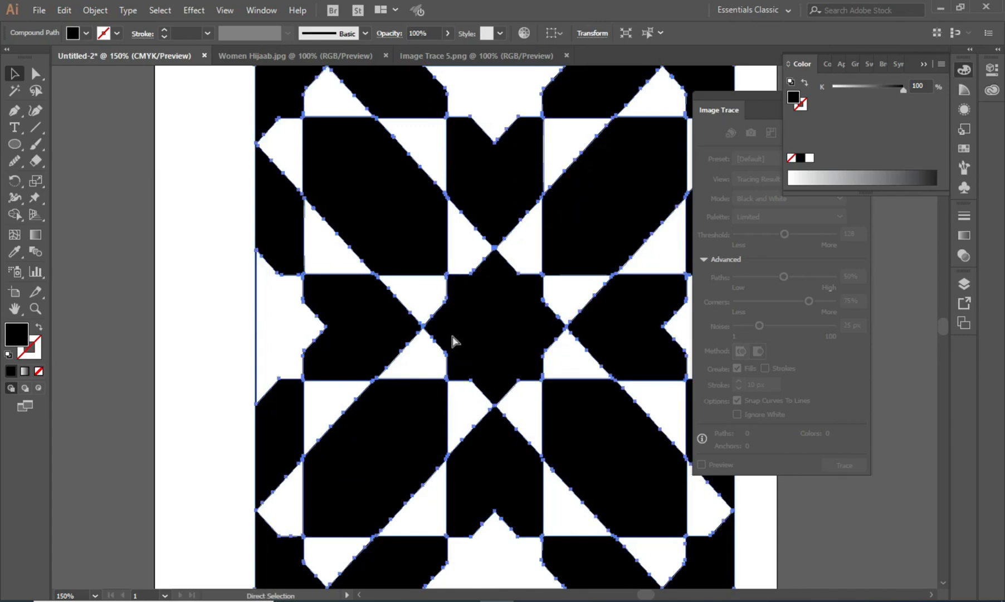
pyautogui.hotkey('ctrl', '-')
pyautogui.moveTo(480, 336); pyautogui.dragTo(433, 306)
pyautogui.click(370, 523)
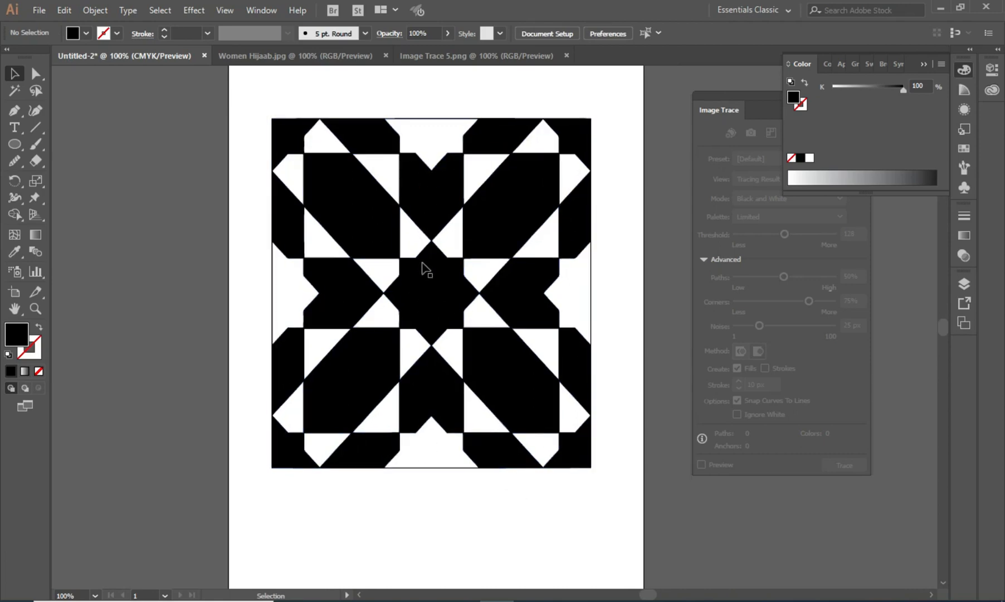
pyautogui.click(423, 281)
pyautogui.press('a')
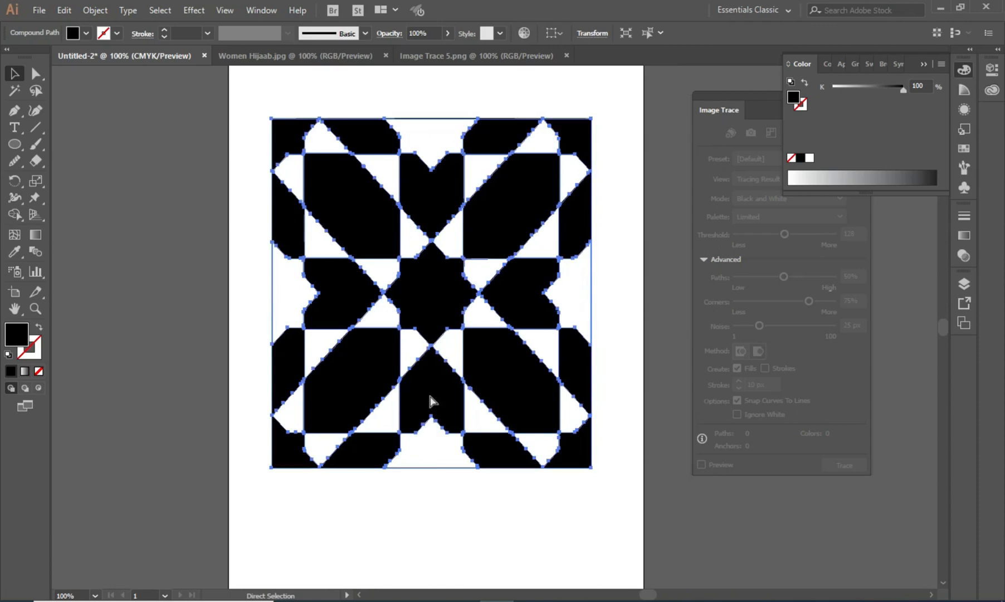
# - Zoom in closely to examine the edges of the traced pattern
pyautogui.click(454, 518)
pyautogui.hotkey('ctrl', '=')
pyautogui.hotkey('ctrl', '=')
pyautogui.hotkey('ctrl', '=')
pyautogui.hotkey('ctrl', '=')
pyautogui.hotkey('ctrl', '=')
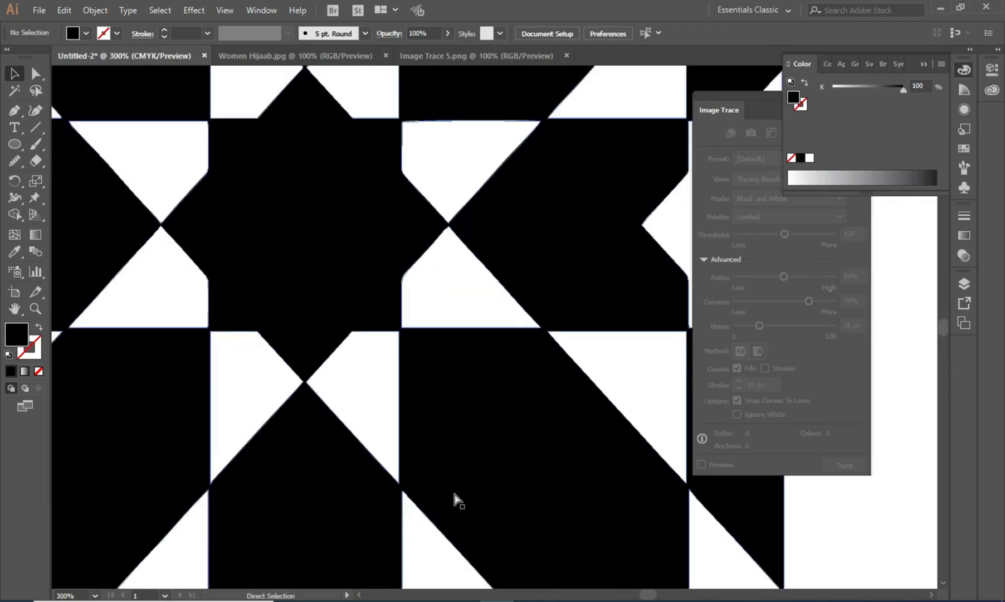
pyautogui.hotkey('ctrl', '=')
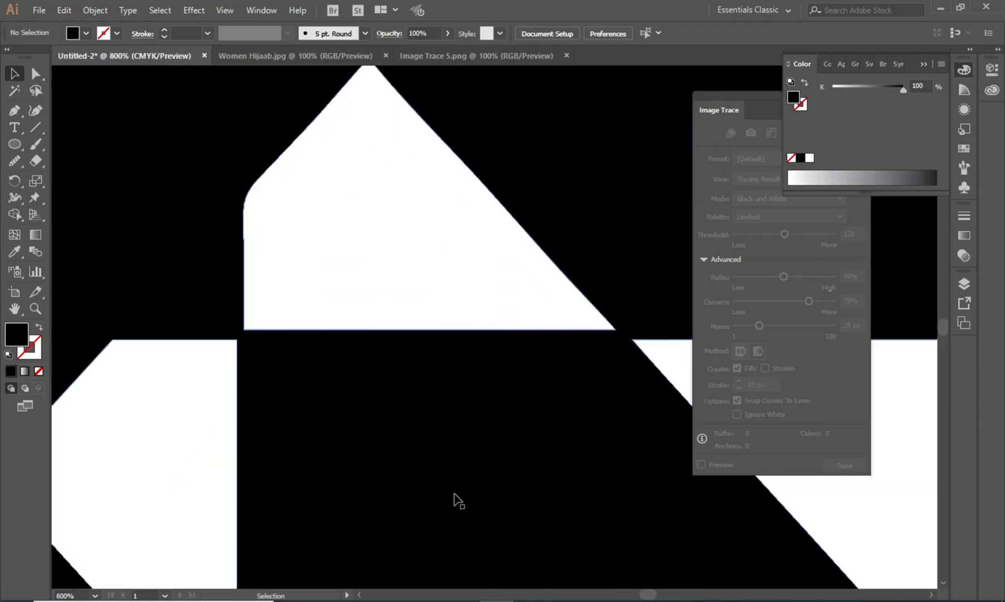
pyautogui.scroll(-5, 467, 465)
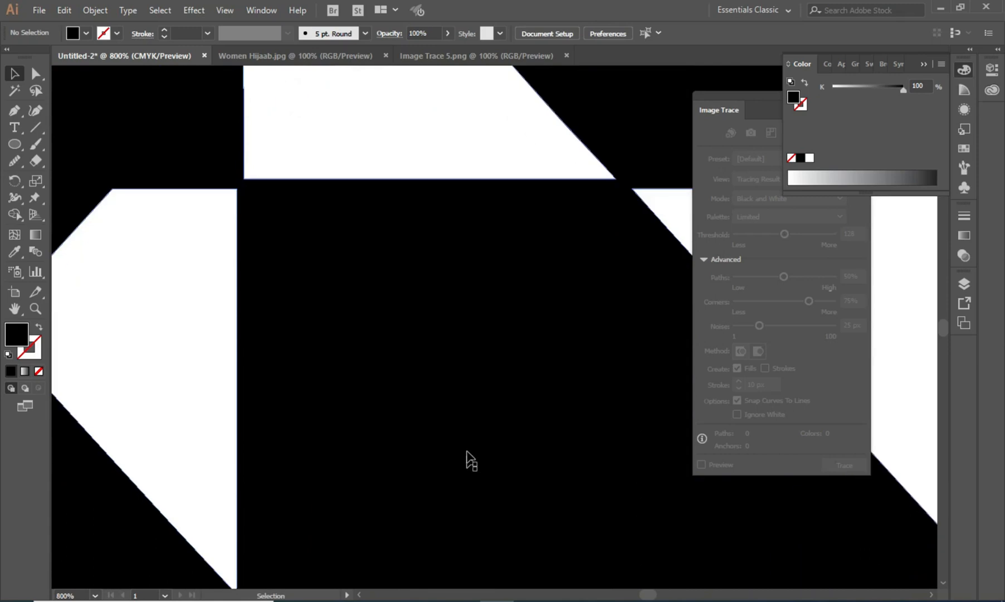
pyautogui.hotkey('ctrl', '-')
pyautogui.hotkey('ctrl', '-')
pyautogui.hotkey('ctrl', '-')
pyautogui.hotkey('ctrl', '-')
pyautogui.hotkey('ctrl', '-')
pyautogui.hotkey('ctrl', '-')
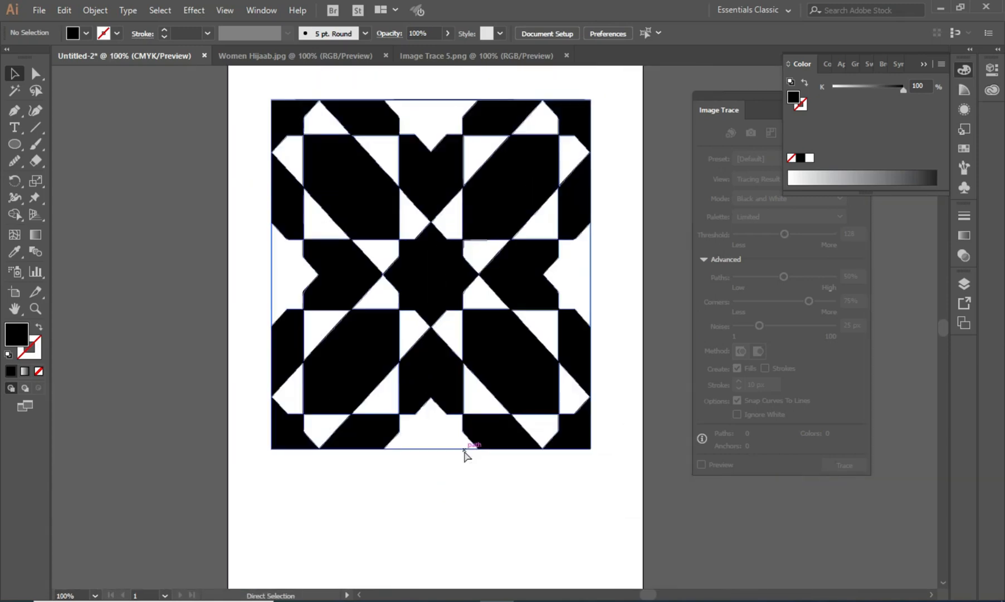
pyautogui.hotkey('ctrl', '-')
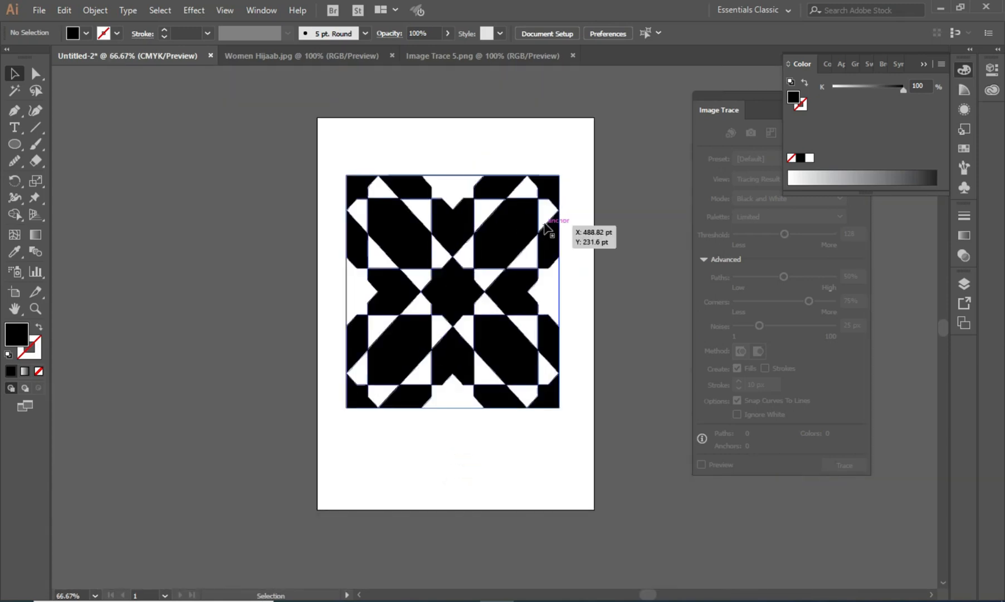
# - Collapse the Image Trace and Color panels and delete the traced pattern
pyautogui.click(771, 97)
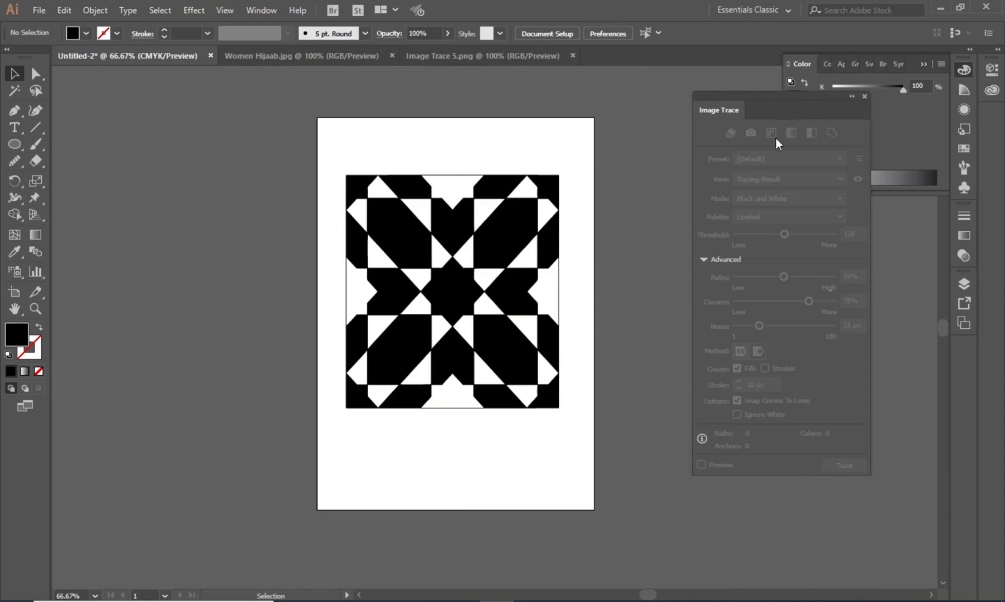
pyautogui.click(484, 296)
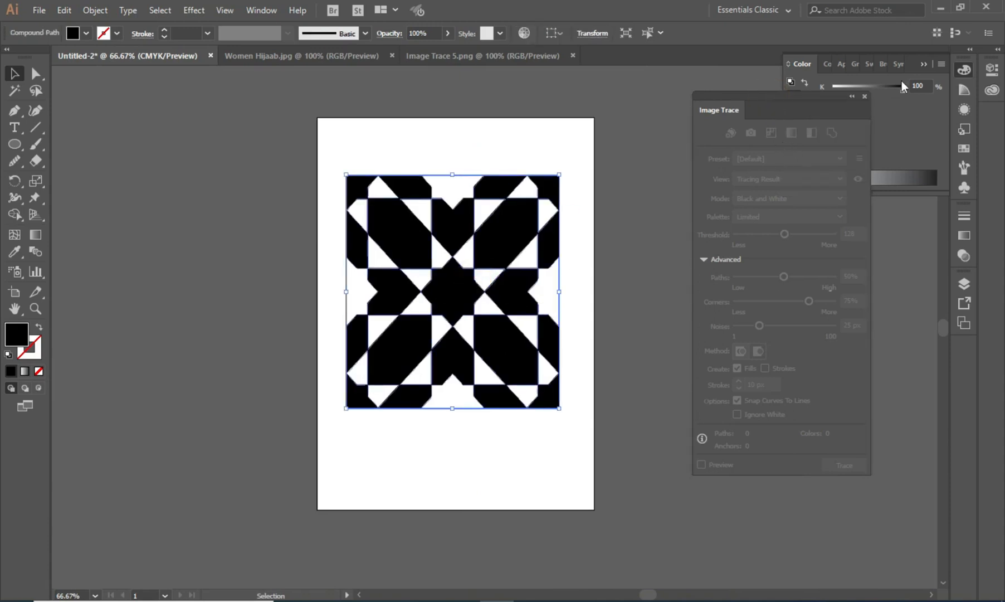
pyautogui.click(864, 97)
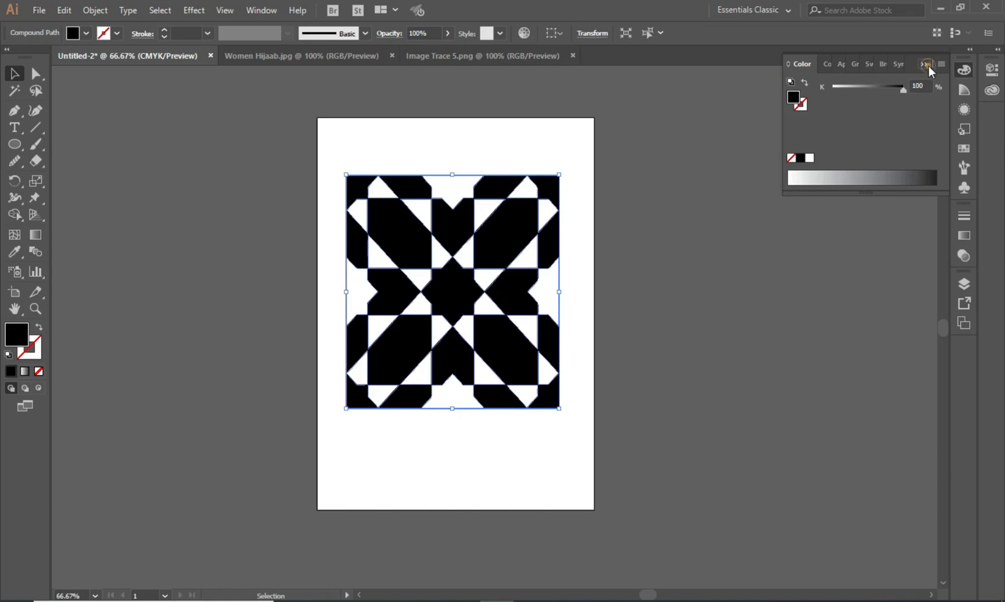
pyautogui.click(926, 65)
pyautogui.press('Delete')
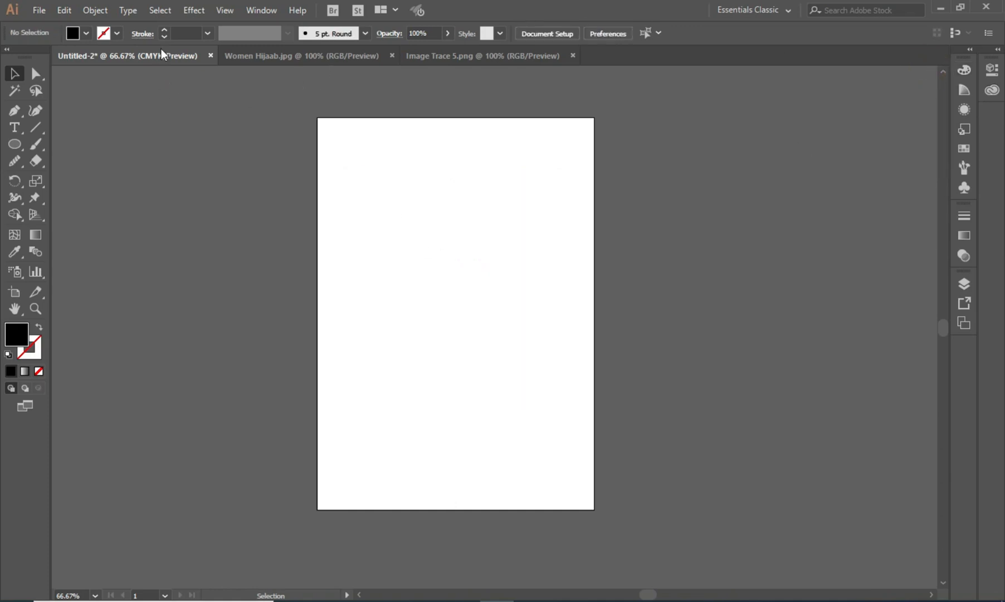
# - Bring the Women Hijaab.jpg photo into the Untitled-2 document and enlarge it over the artboard
pyautogui.click(337, 57)
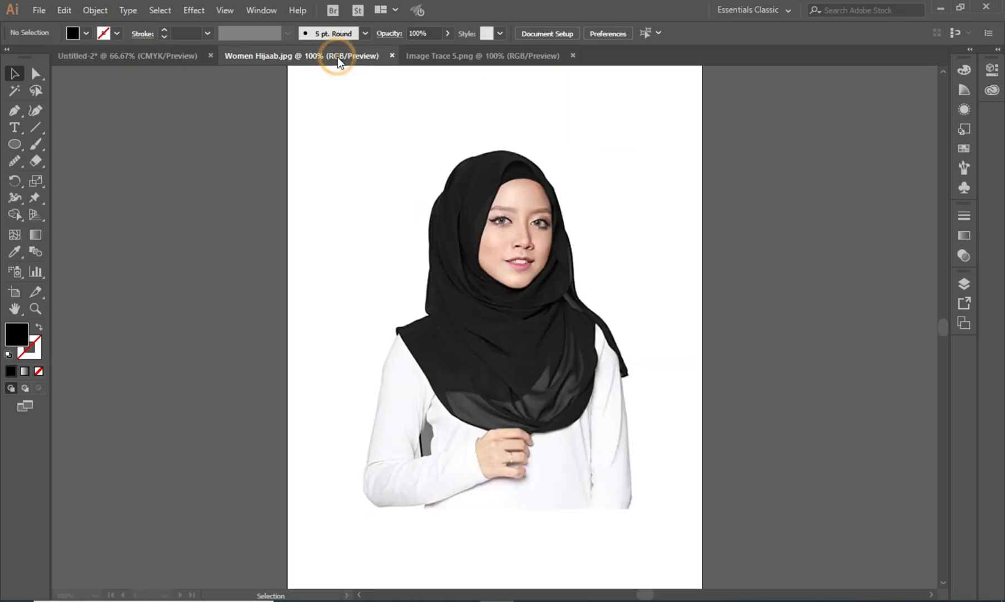
pyautogui.moveTo(518, 262); pyautogui.dragTo(459, 285)
pyautogui.moveTo(342, 456); pyautogui.dragTo(261, 579)
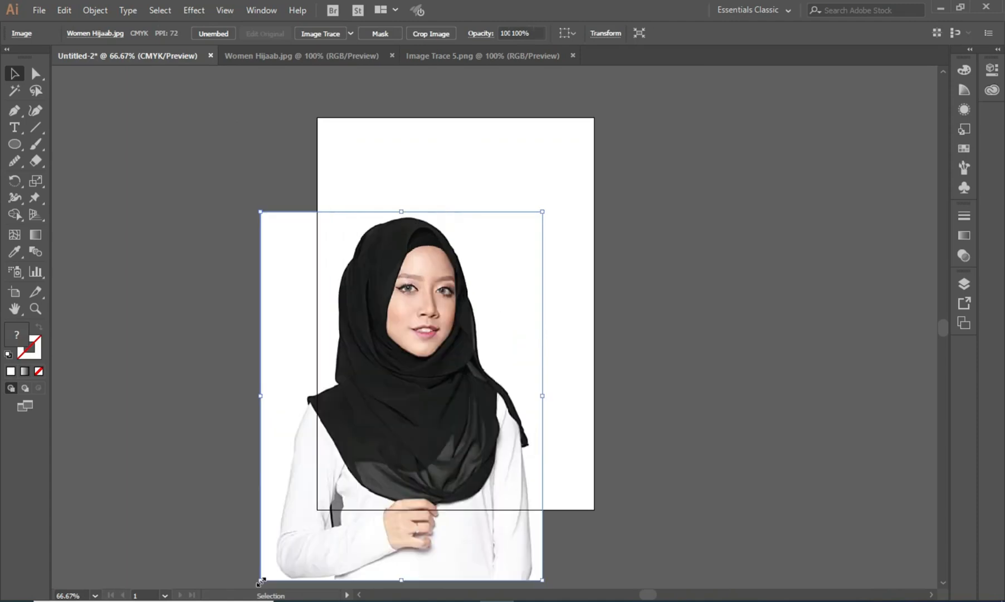
pyautogui.moveTo(542, 580); pyautogui.dragTo(584, 583)
pyautogui.moveTo(498, 316)
pyautogui.mouseDown()
pyautogui.moveTo(490, 301)
pyautogui.moveTo(483, 315)
pyautogui.mouseUp()
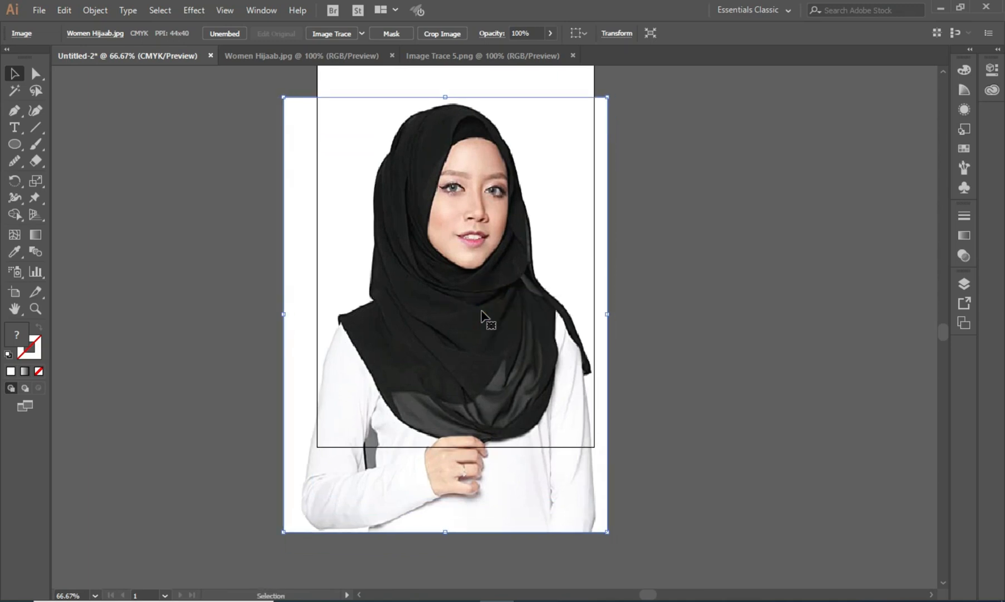
# - Shift the photo to the left so it sits over the artboard
pyautogui.hotkey('ctrl', '-')
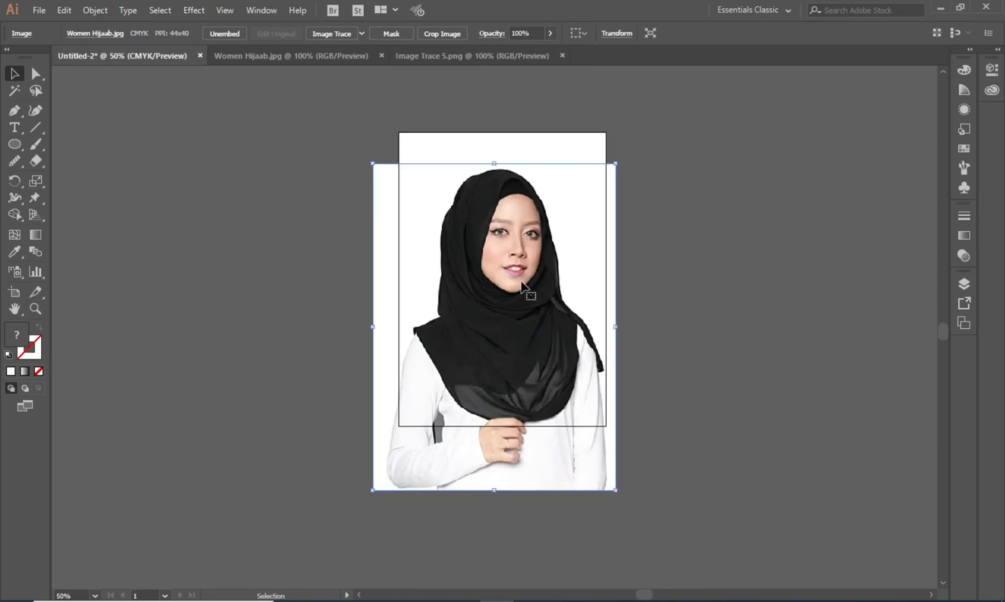
pyautogui.moveTo(518, 283); pyautogui.dragTo(376, 285)
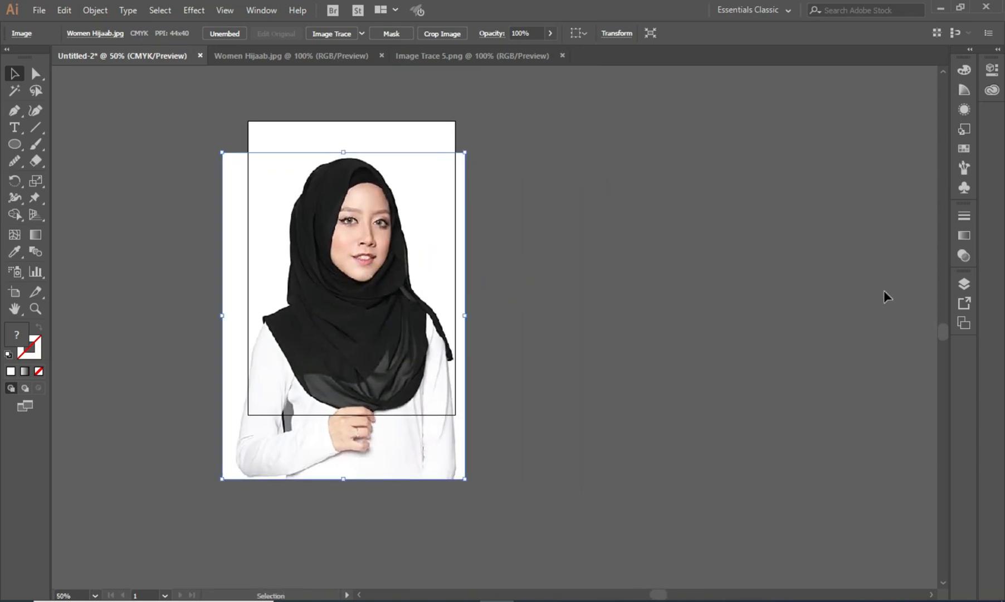
pyautogui.click(601, 250)
pyautogui.click(359, 253)
# - Open the Image Trace panel and enable Preview to trace the photo in Black and White mode
pyautogui.click(273, 17)
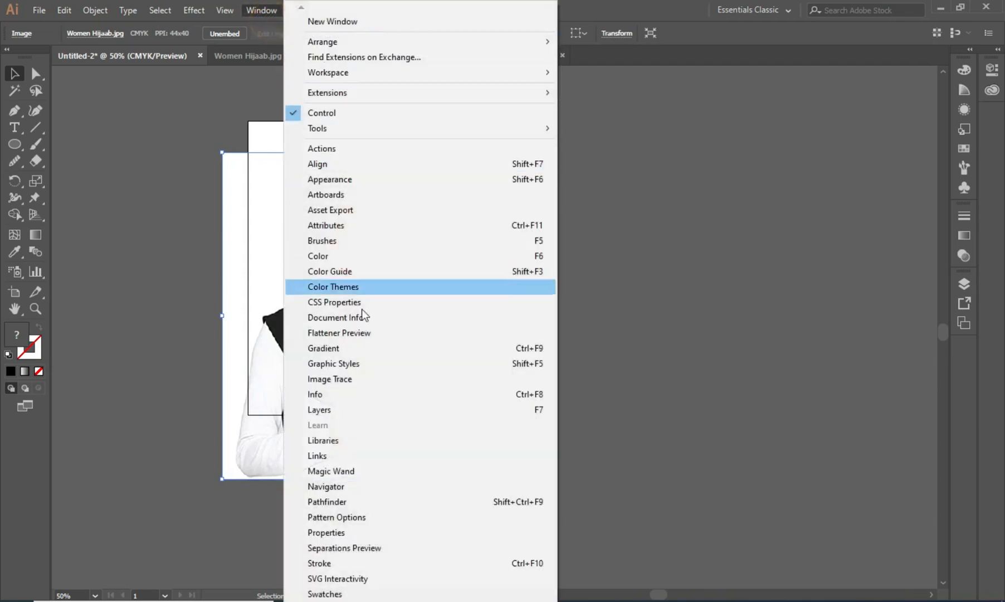
pyautogui.click(347, 379)
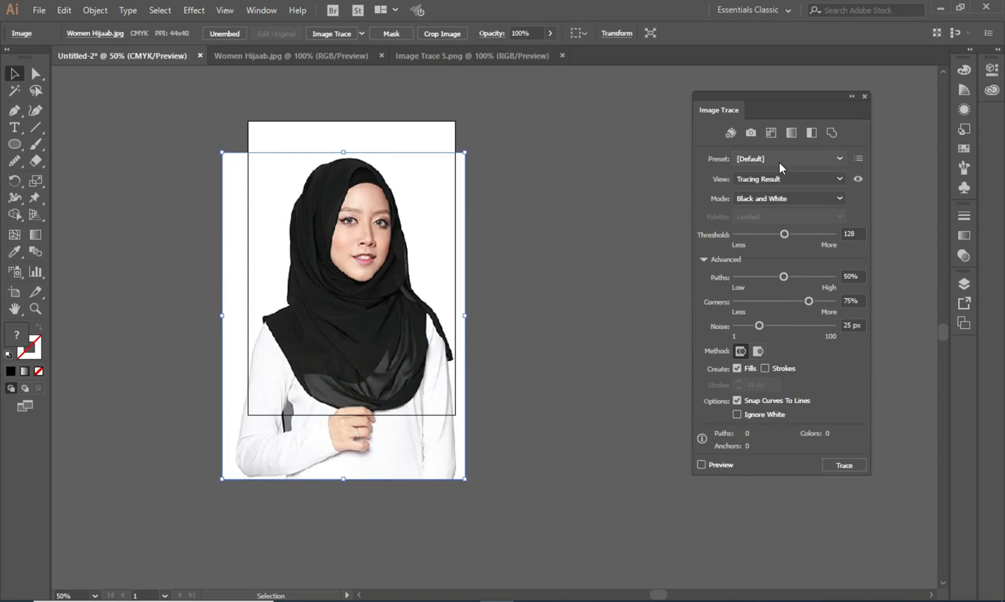
pyautogui.click(702, 464)
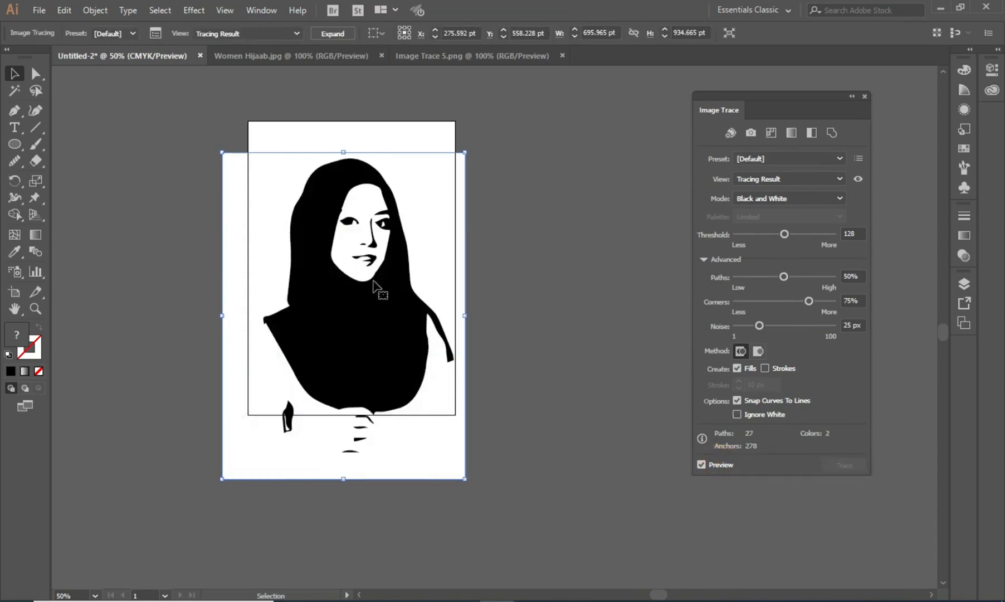
# - Raise the trace Threshold to 148 and the Paths setting to 89%
pyautogui.hotkey('ctrl', '+')
pyautogui.press('space')
pyautogui.moveTo(530, 278); pyautogui.dragTo(501, 250)
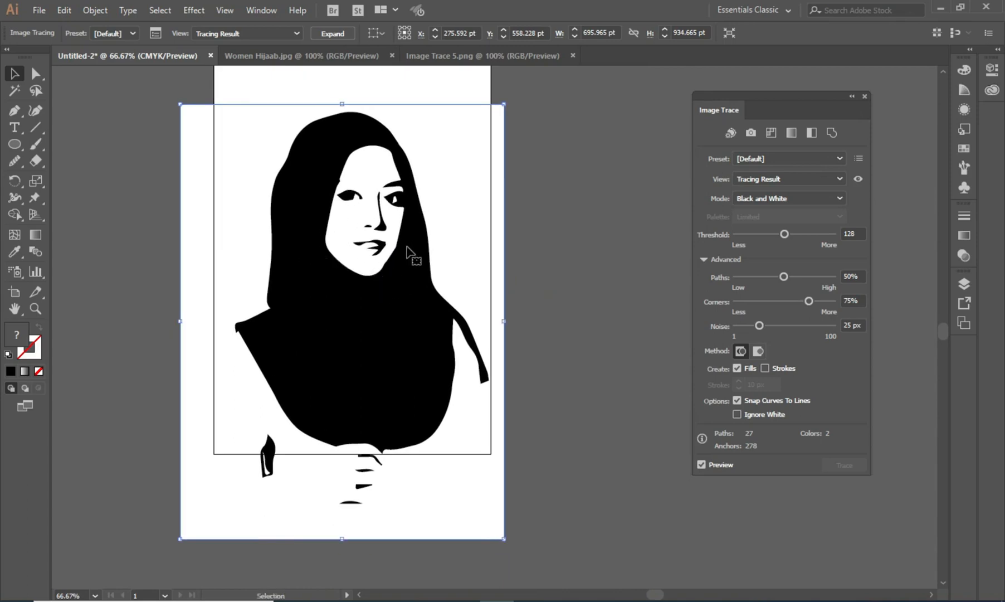
pyautogui.click(786, 236)
pyautogui.moveTo(797, 236); pyautogui.dragTo(793, 239)
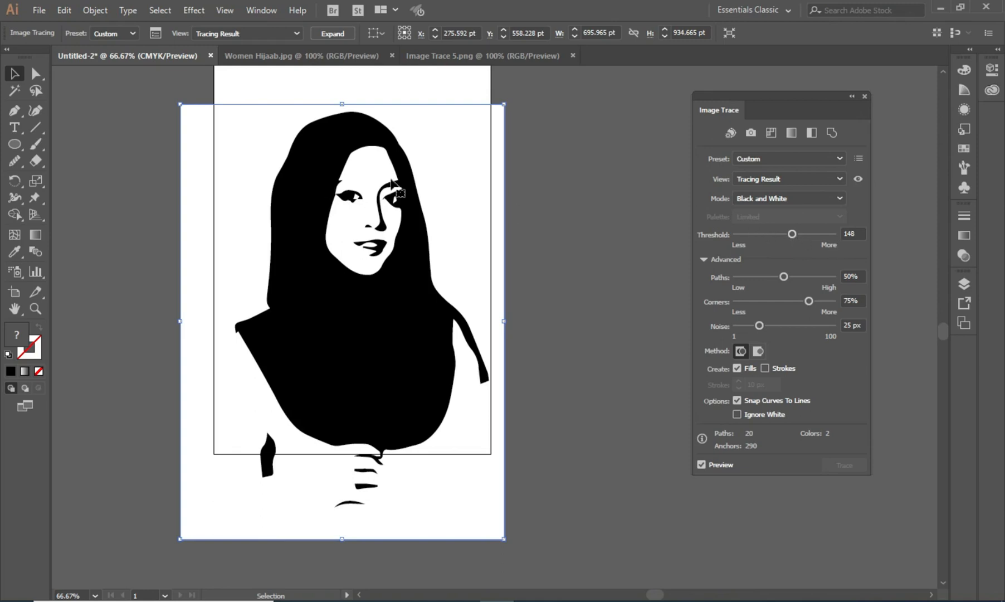
pyautogui.moveTo(784, 278)
pyautogui.mouseDown()
pyautogui.moveTo(763, 280)
pyautogui.moveTo(823, 281)
pyautogui.mouseUp()
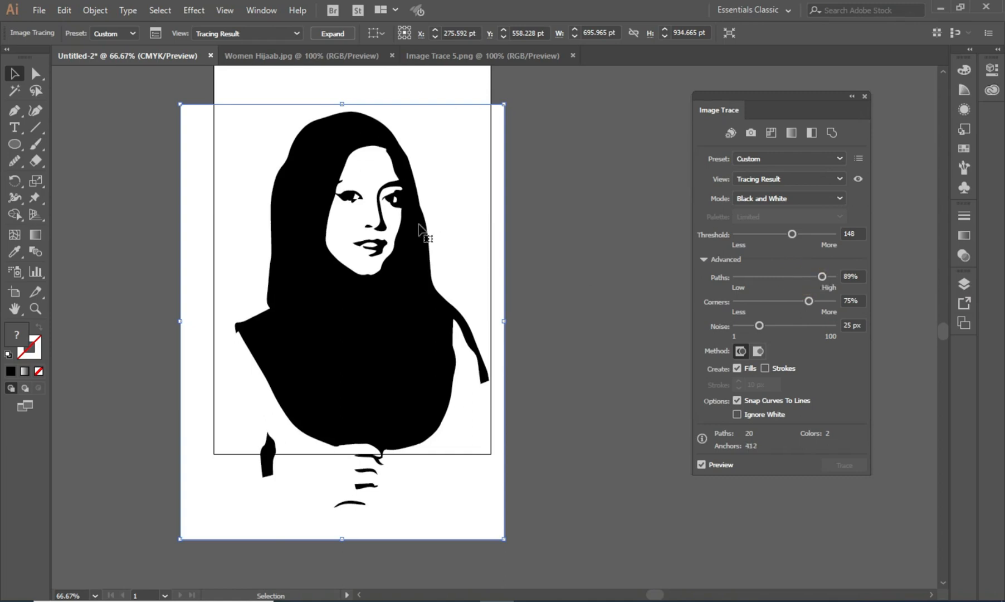
# - Try lower Threshold values, reduce Corners to 43%, and set the Threshold to 168
pyautogui.moveTo(785, 235); pyautogui.dragTo(752, 241)
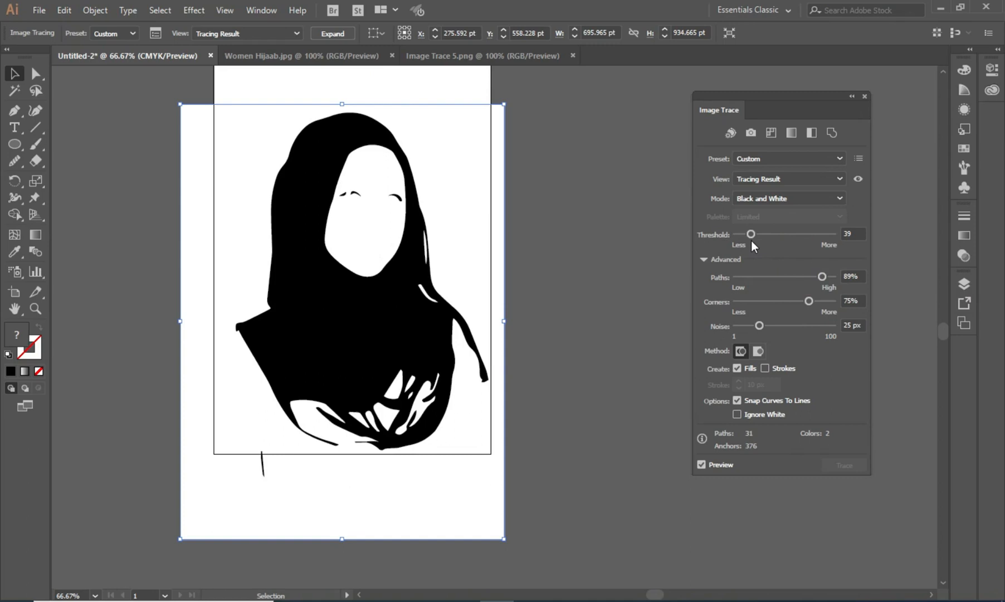
pyautogui.moveTo(754, 237)
pyautogui.mouseDown()
pyautogui.moveTo(819, 240)
pyautogui.moveTo(785, 238)
pyautogui.mouseUp()
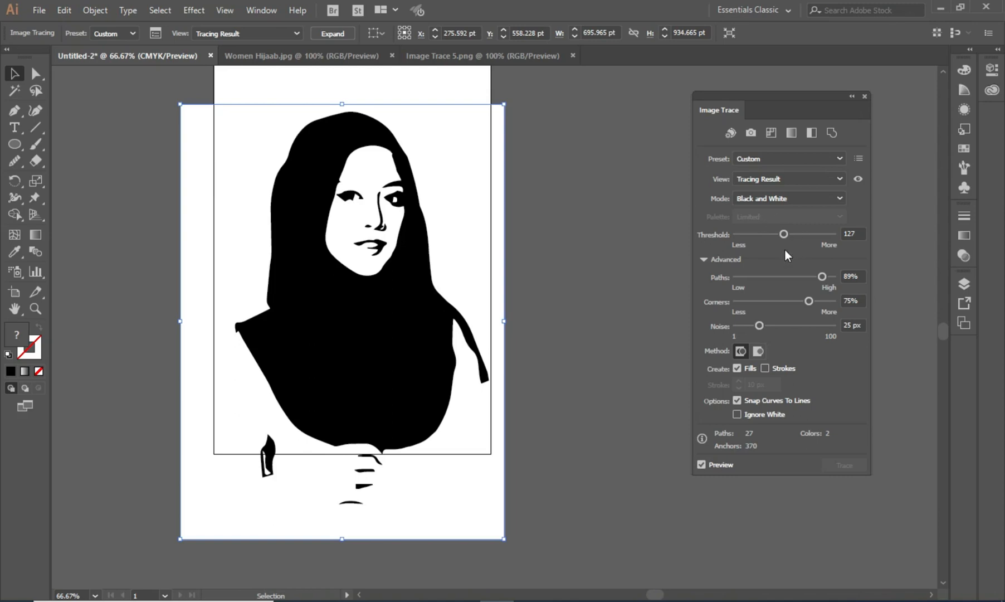
pyautogui.moveTo(810, 304); pyautogui.dragTo(766, 305)
pyautogui.moveTo(775, 302); pyautogui.dragTo(775, 305)
pyautogui.moveTo(784, 235)
pyautogui.mouseDown()
pyautogui.moveTo(767, 238)
pyautogui.moveTo(802, 239)
pyautogui.mouseUp()
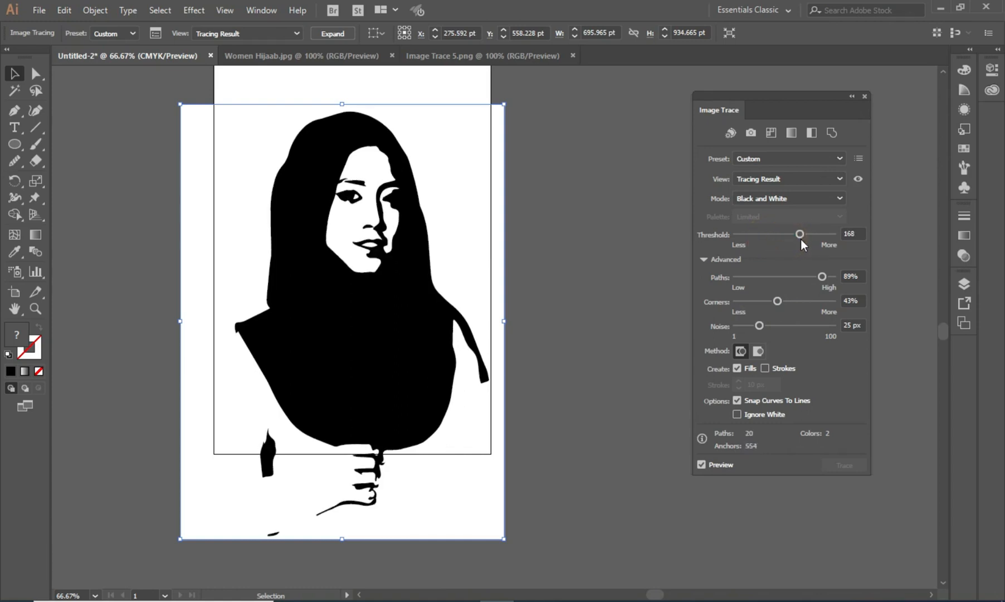
# - Fine-tune the trace by setting the Threshold to 144 and Paths to 77%
pyautogui.click(801, 237)
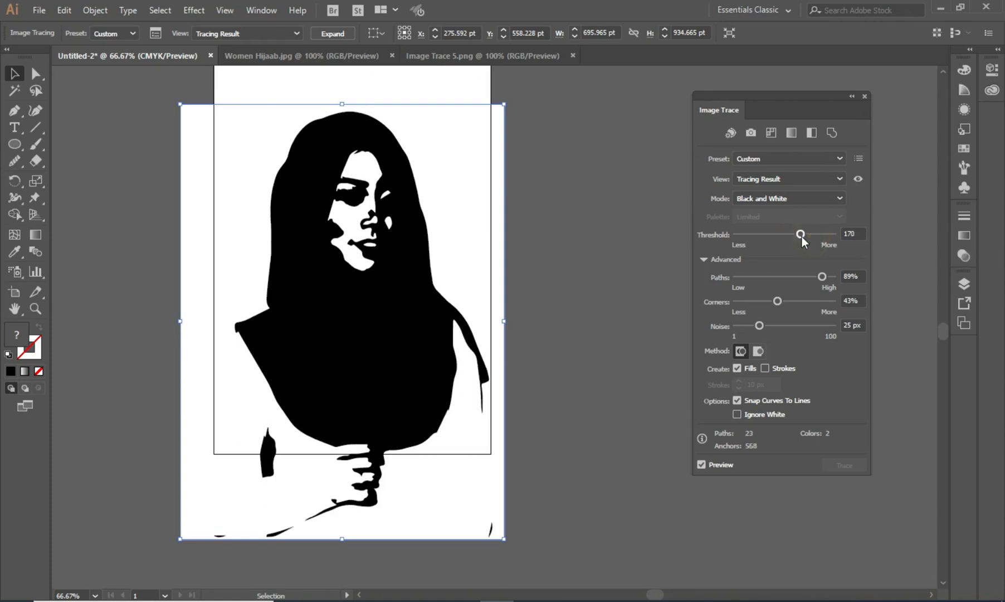
pyautogui.moveTo(802, 236); pyautogui.dragTo(798, 236)
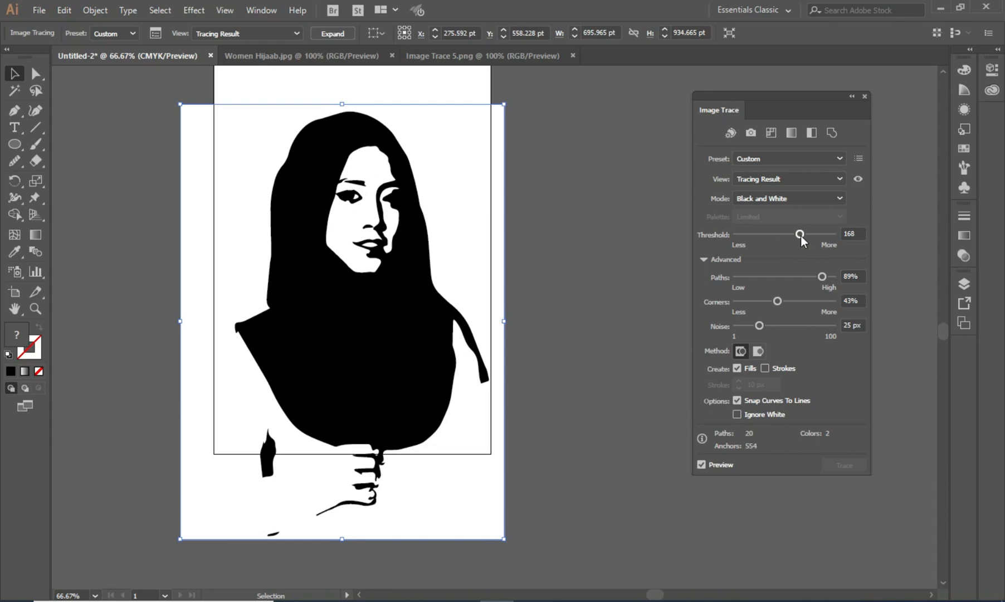
pyautogui.moveTo(823, 277)
pyautogui.mouseDown()
pyautogui.moveTo(744, 282)
pyautogui.moveTo(776, 279)
pyautogui.mouseUp()
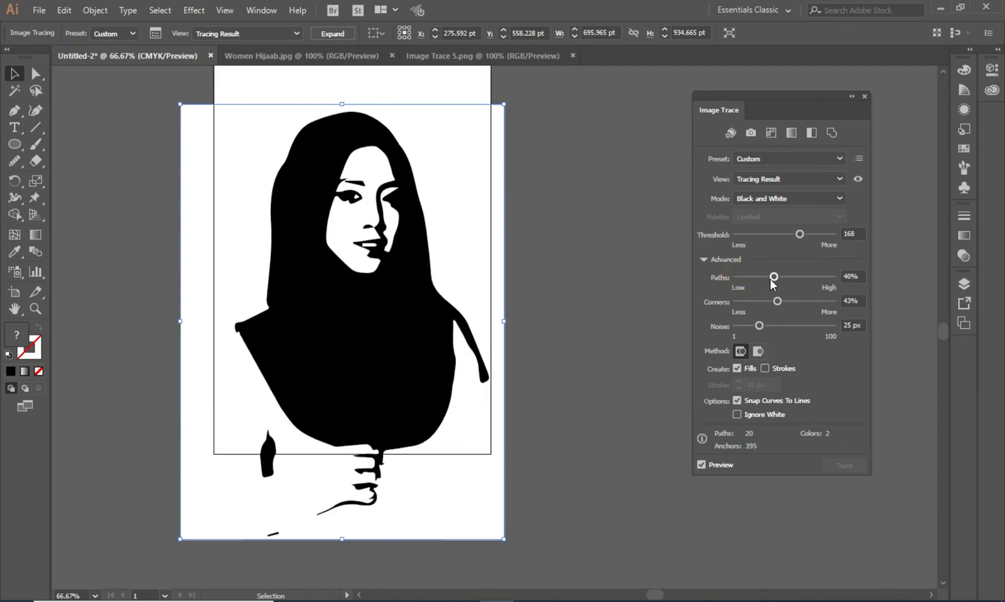
pyautogui.moveTo(799, 235); pyautogui.dragTo(792, 239)
pyautogui.moveTo(775, 278); pyautogui.dragTo(810, 280)
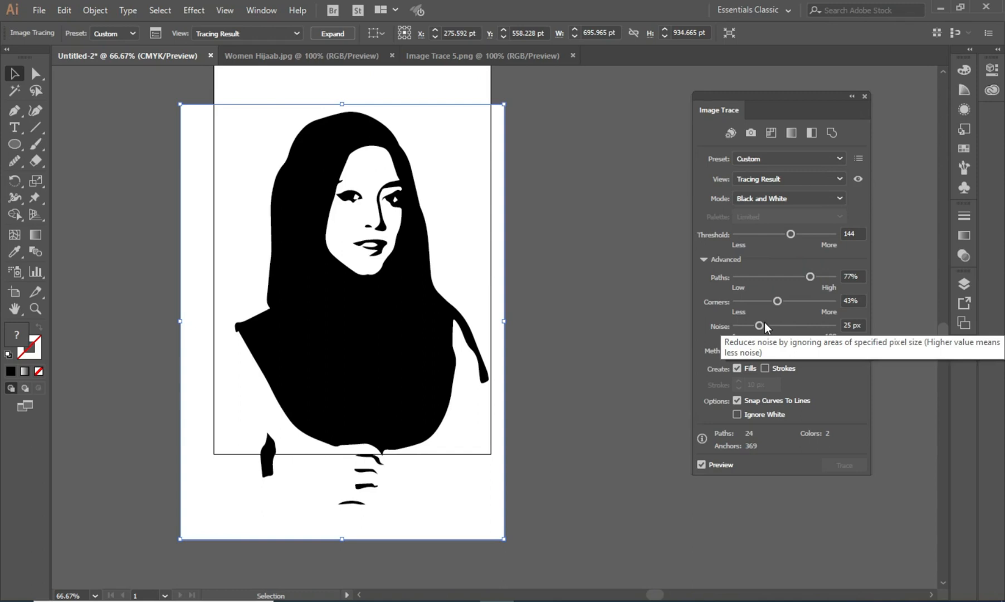
# - Lower the trace Noise setting to 6 px
pyautogui.moveTo(763, 327); pyautogui.dragTo(749, 334)
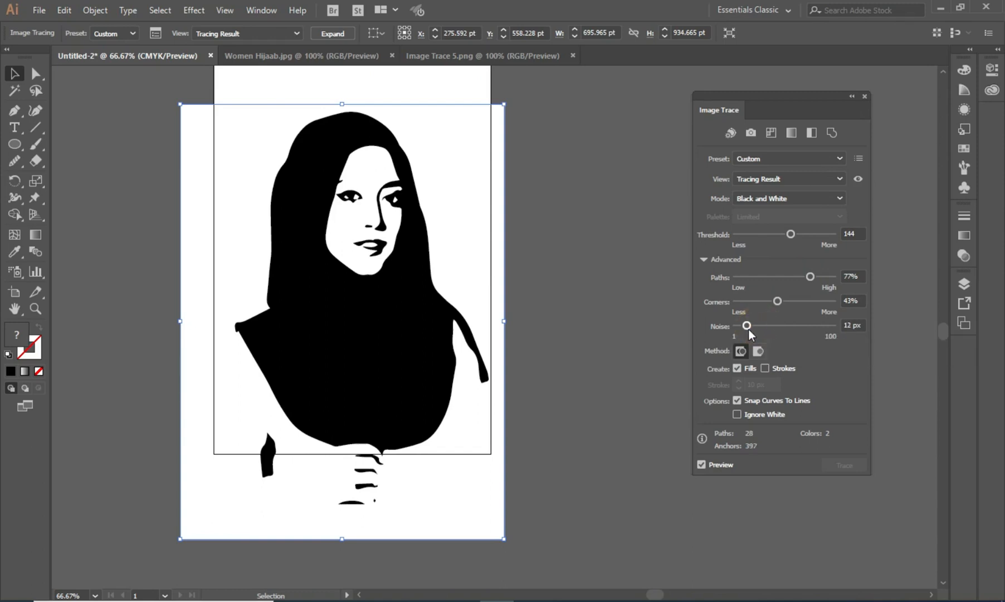
pyautogui.moveTo(747, 326); pyautogui.dragTo(769, 326)
pyautogui.moveTo(768, 326); pyautogui.dragTo(742, 326)
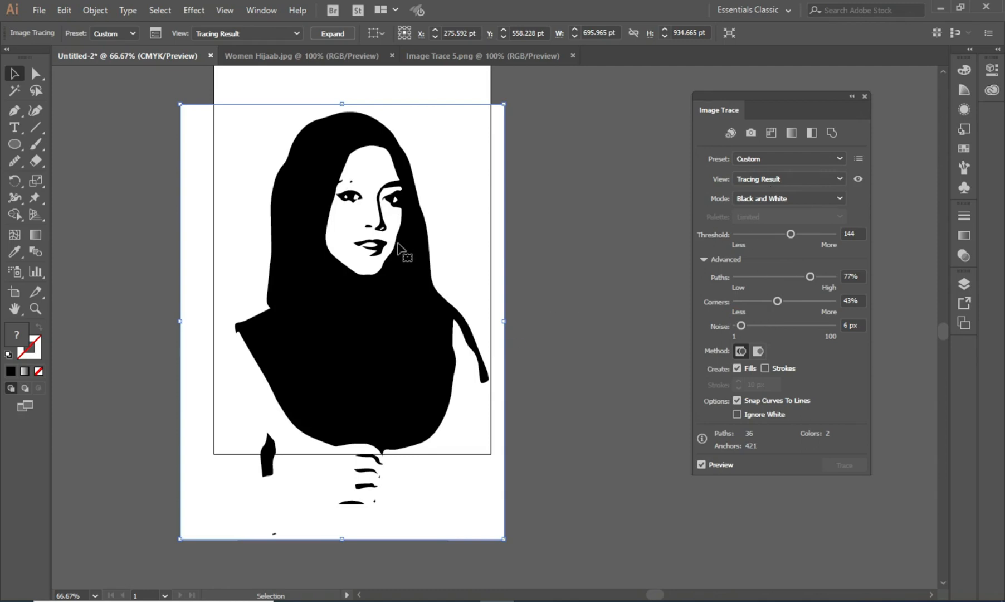
# - Expand the traced portrait into paths and ungroup them
pyautogui.click(582, 245)
pyautogui.click(400, 261)
pyautogui.click(333, 34)
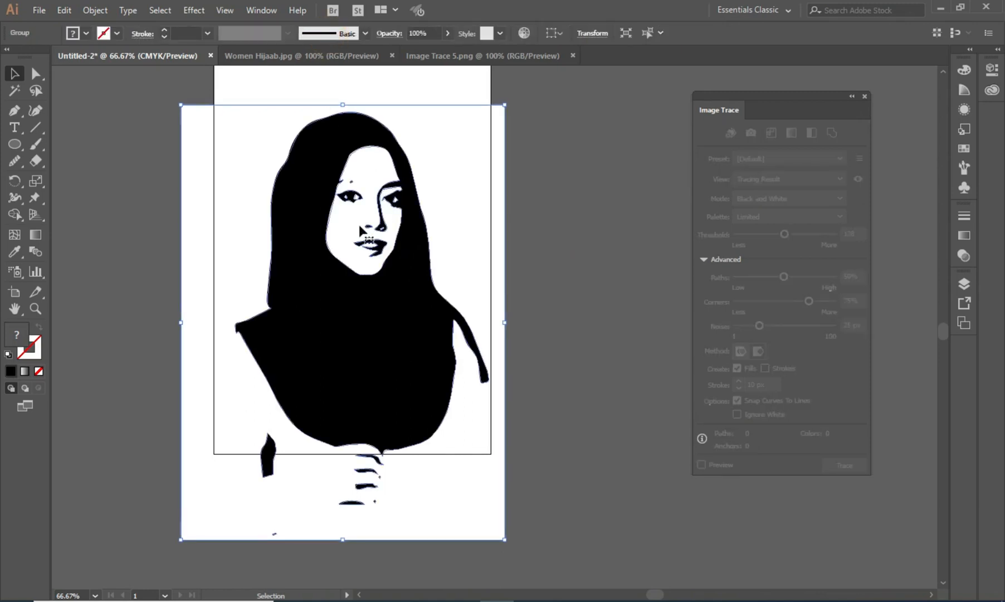
pyautogui.hotkey('shift', 'ctrl', 'g')
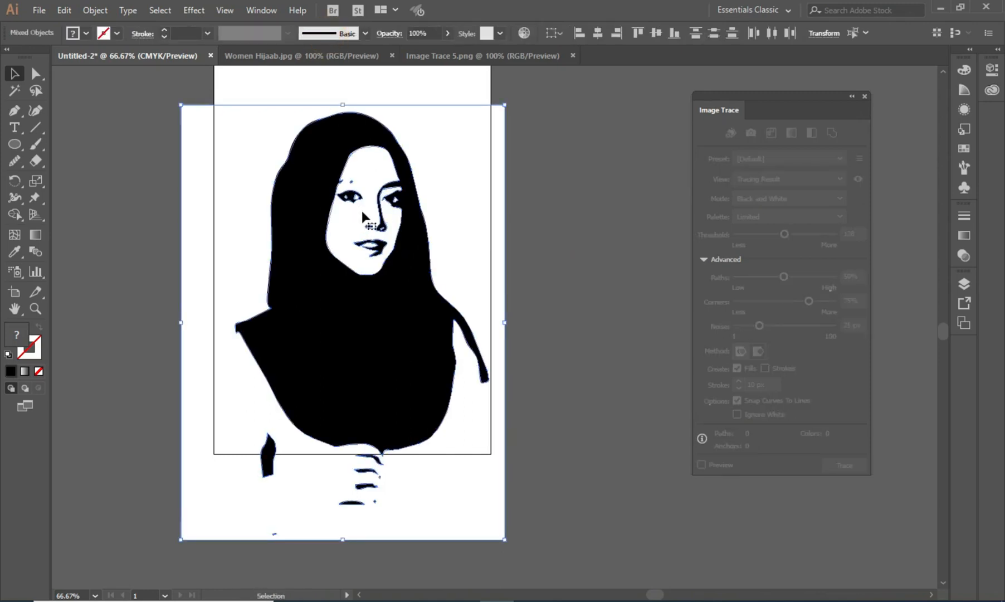
# - Delete a stray finger shape below the portrait
pyautogui.click(531, 248)
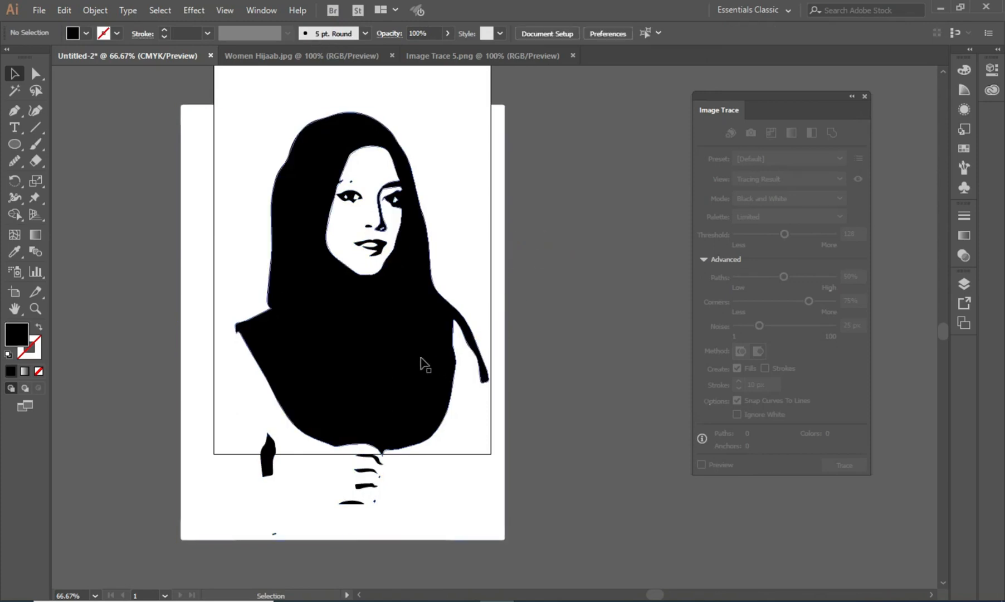
pyautogui.click(366, 474)
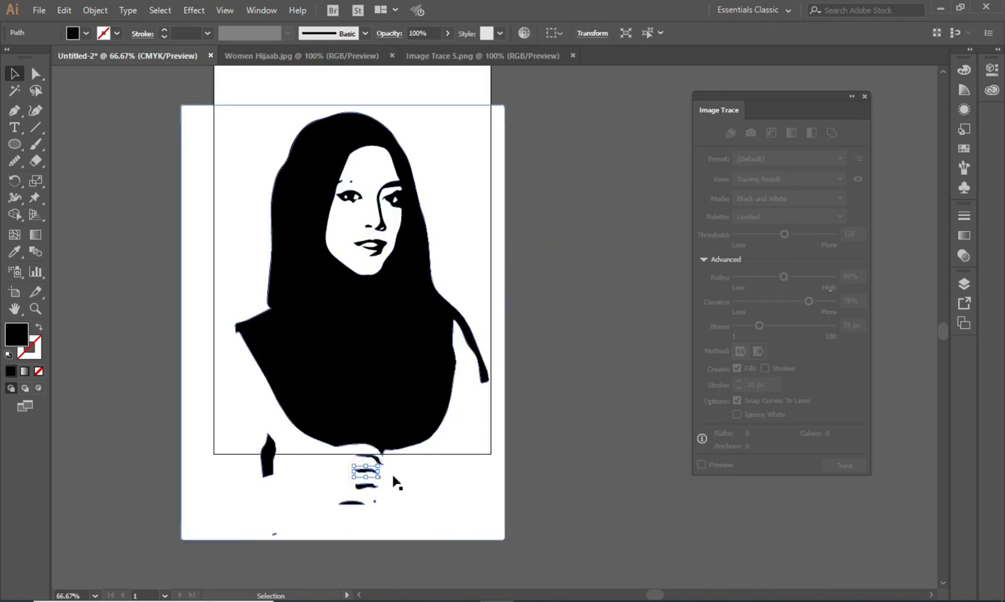
pyautogui.press('Delete')
# - Move the white background shape off to the right of the artboard
pyautogui.moveTo(399, 471)
pyautogui.mouseDown()
pyautogui.moveTo(359, 497)
pyautogui.moveTo(365, 489)
pyautogui.moveTo(538, 494)
pyautogui.moveTo(705, 451)
pyautogui.mouseUp()
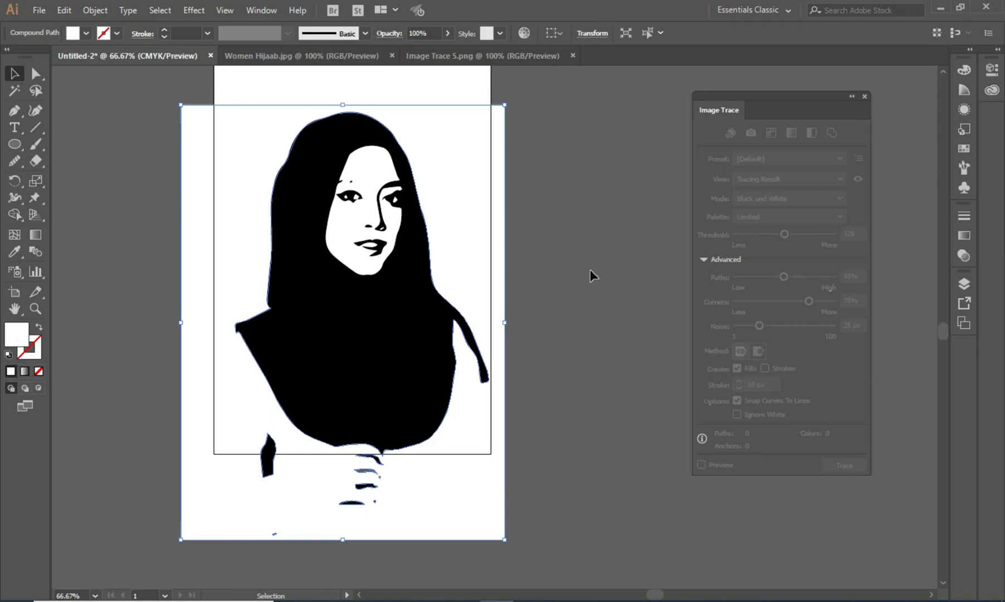
pyautogui.click(611, 363)
pyautogui.moveTo(490, 440)
pyautogui.mouseDown()
pyautogui.moveTo(689, 446)
pyautogui.moveTo(867, 434)
pyautogui.moveTo(853, 532)
pyautogui.mouseUp()
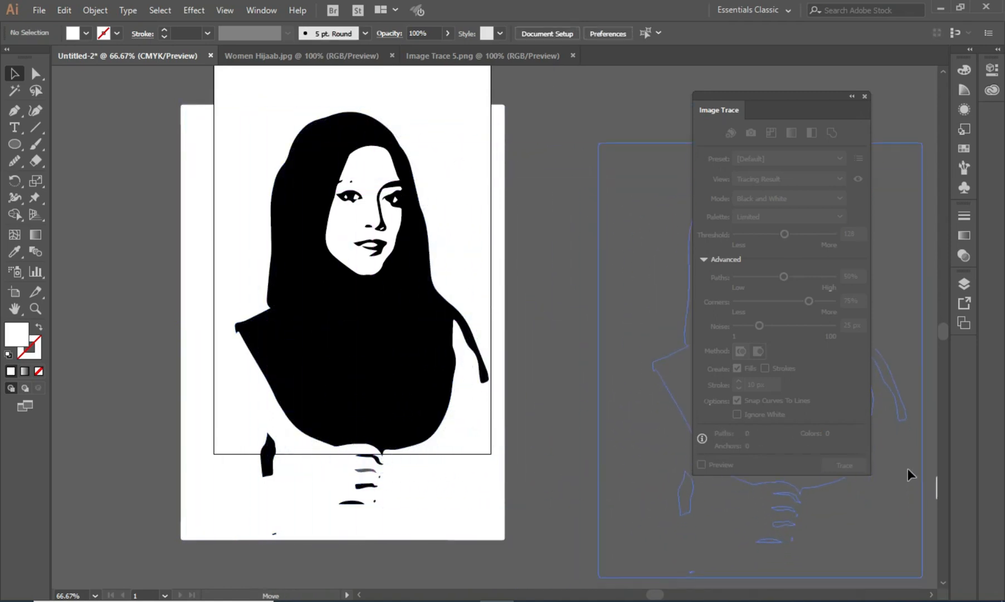
pyautogui.moveTo(908, 469); pyautogui.dragTo(908, 456)
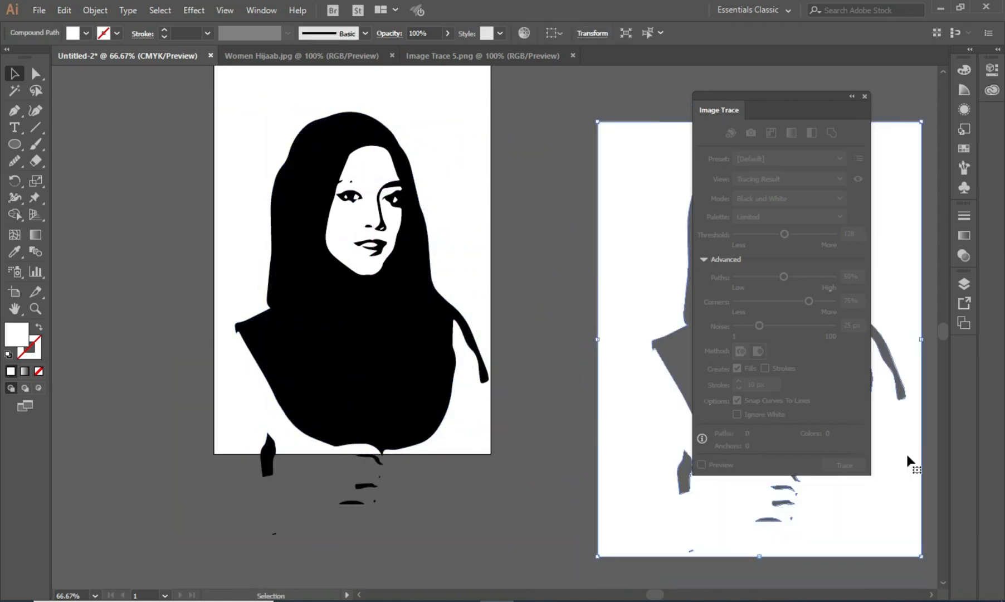
# - Delete the remaining hand and sleeve fragments beneath the portrait
pyautogui.click(266, 461)
pyautogui.press('Delete')
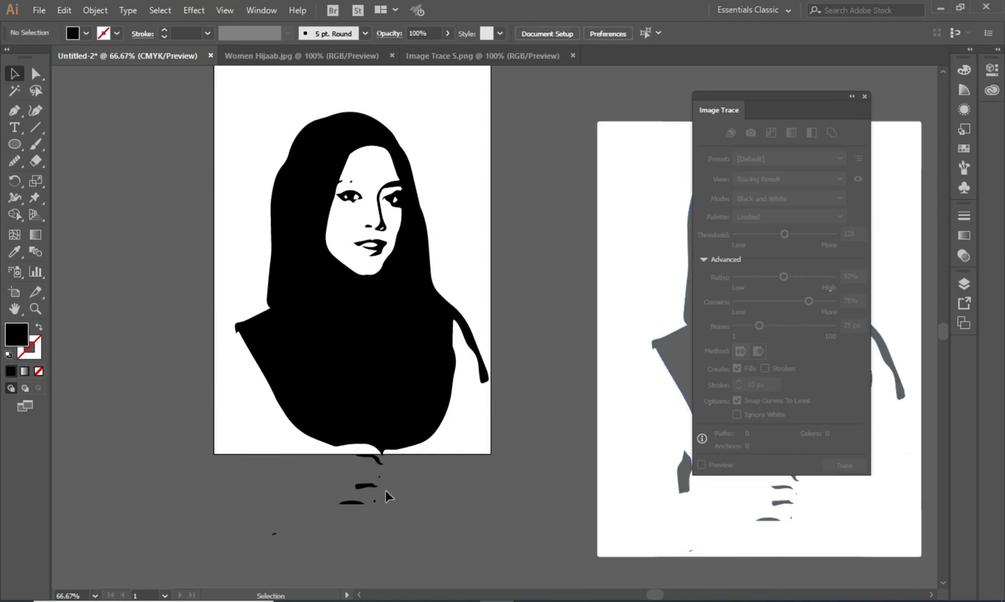
pyautogui.click(380, 465)
pyautogui.press('Delete')
pyautogui.moveTo(400, 468); pyautogui.dragTo(231, 543)
pyautogui.press('Delete')
# - Group the portrait shapes and move the group up on the artboard
pyautogui.moveTo(155, 97)
pyautogui.mouseDown()
pyautogui.moveTo(433, 252)
pyautogui.moveTo(524, 493)
pyautogui.mouseUp()
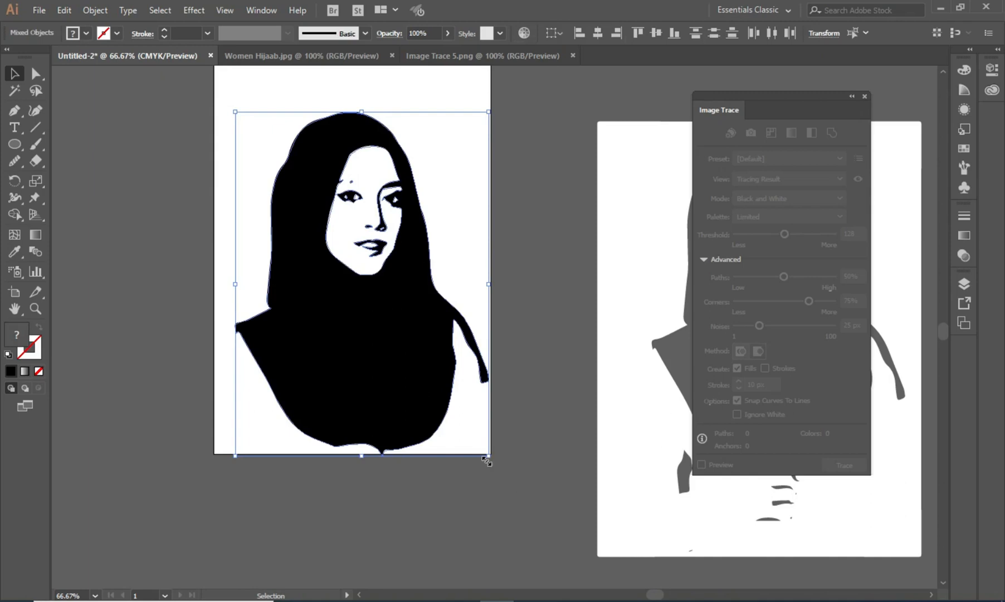
pyautogui.hotkey('ctrl', 'g')
pyautogui.moveTo(387, 286); pyautogui.dragTo(383, 249)
# - Delete the white background shape beside the artboard
pyautogui.click(526, 203)
pyautogui.click(616, 233)
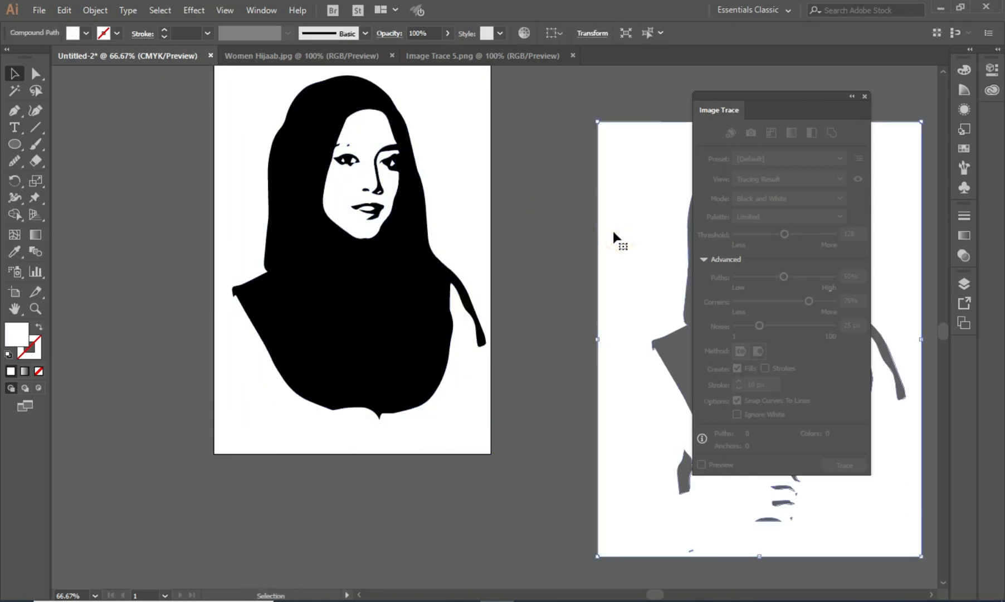
pyautogui.press('Delete')
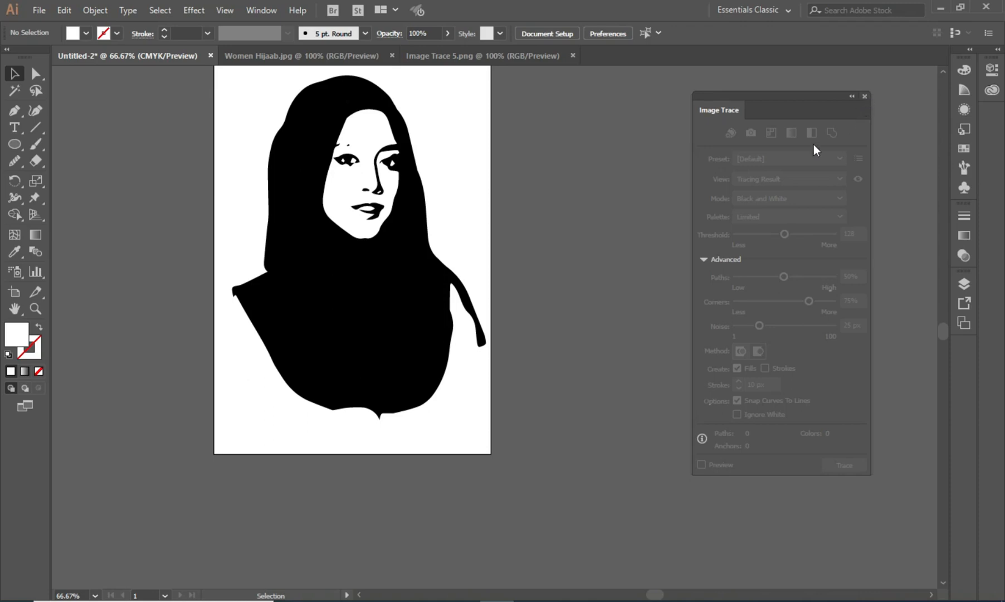
# - Delete the traced portrait from the artboard
pyautogui.moveTo(478, 218); pyautogui.dragTo(451, 242)
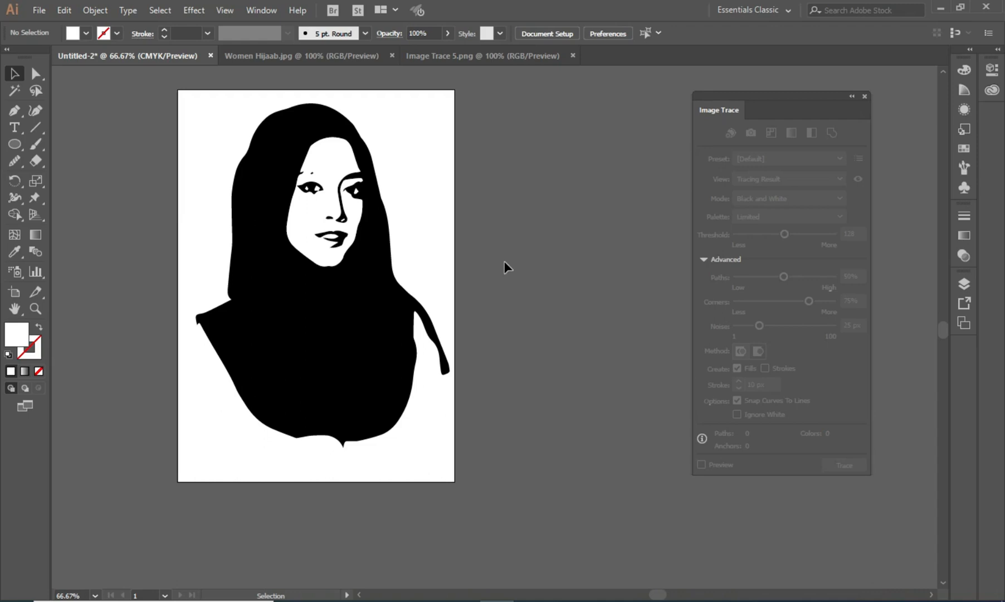
pyautogui.click(337, 304)
pyautogui.press('Delete')
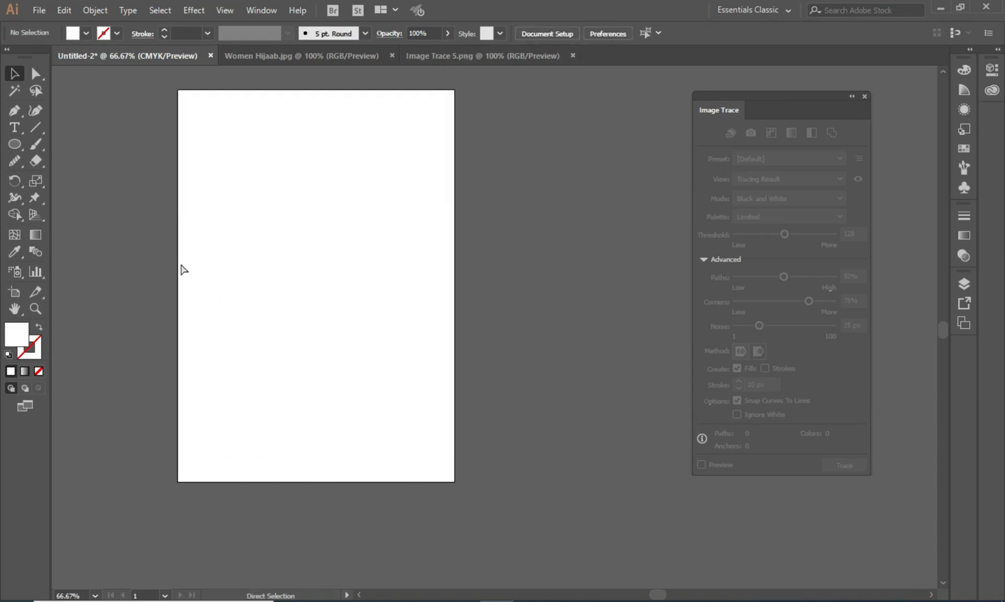
# - Open the Mickey Mouse image file Image Trace 4.jpg
pyautogui.hotkey('ctrl', 'o')
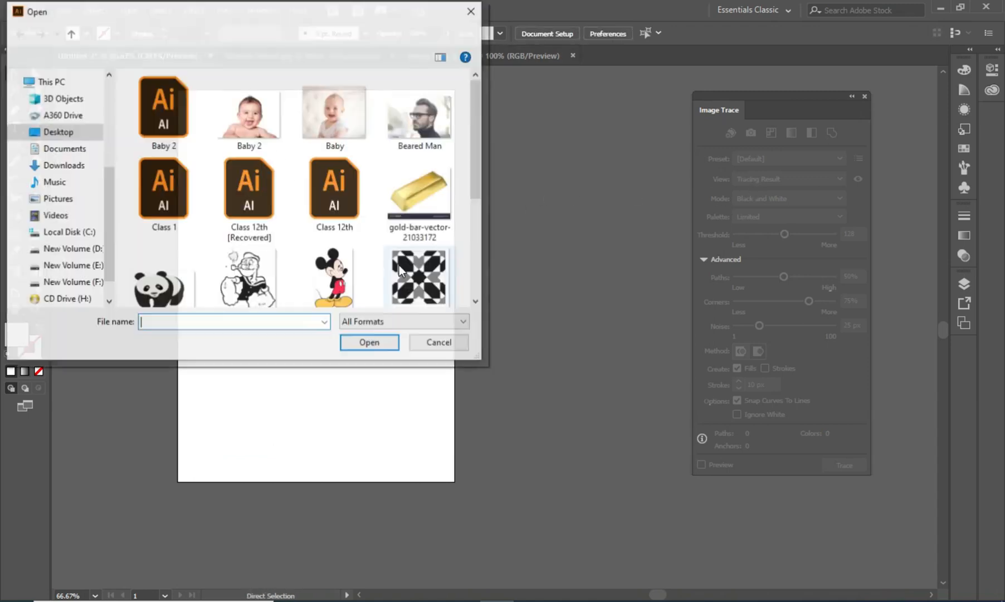
pyautogui.click(343, 292)
pyautogui.click(384, 341)
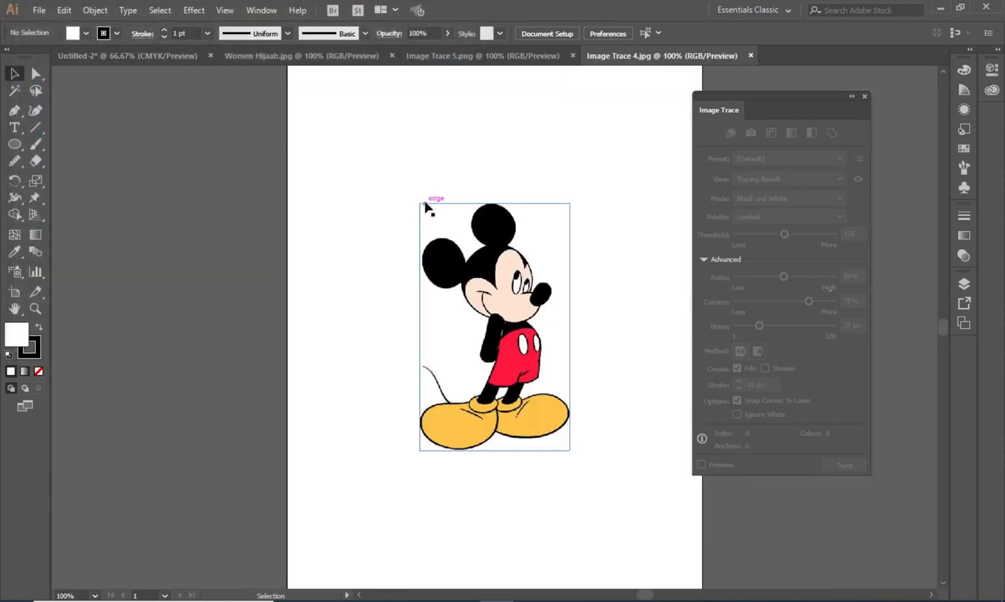
# - Reposition and resize the Mickey Mouse image to fit the page
pyautogui.click(426, 207)
pyautogui.moveTo(419, 204); pyautogui.dragTo(293, 128)
pyautogui.moveTo(571, 449); pyautogui.dragTo(667, 559)
pyautogui.moveTo(485, 118); pyautogui.dragTo(481, 83)
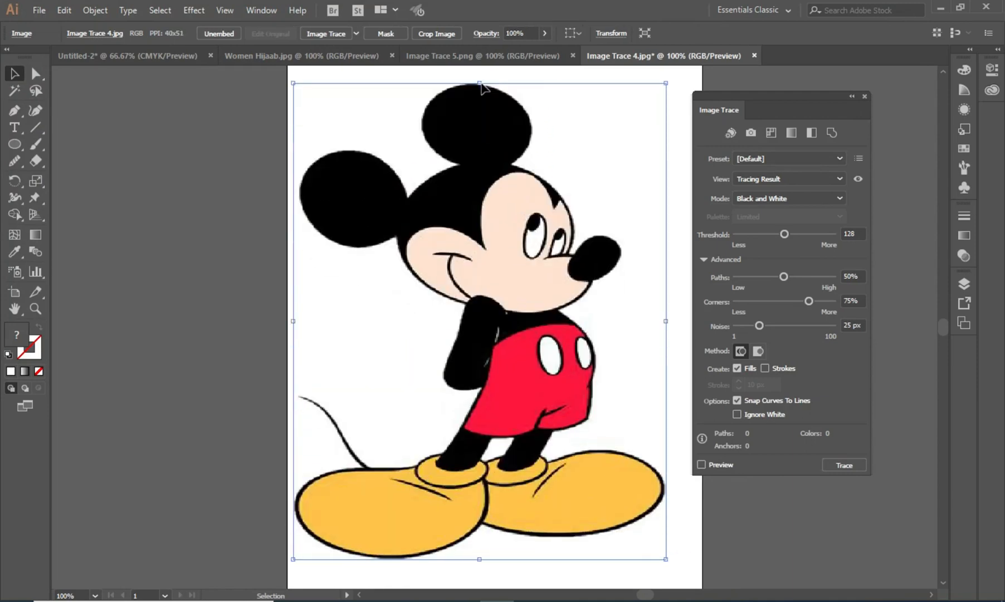
pyautogui.moveTo(671, 320); pyautogui.dragTo(658, 321)
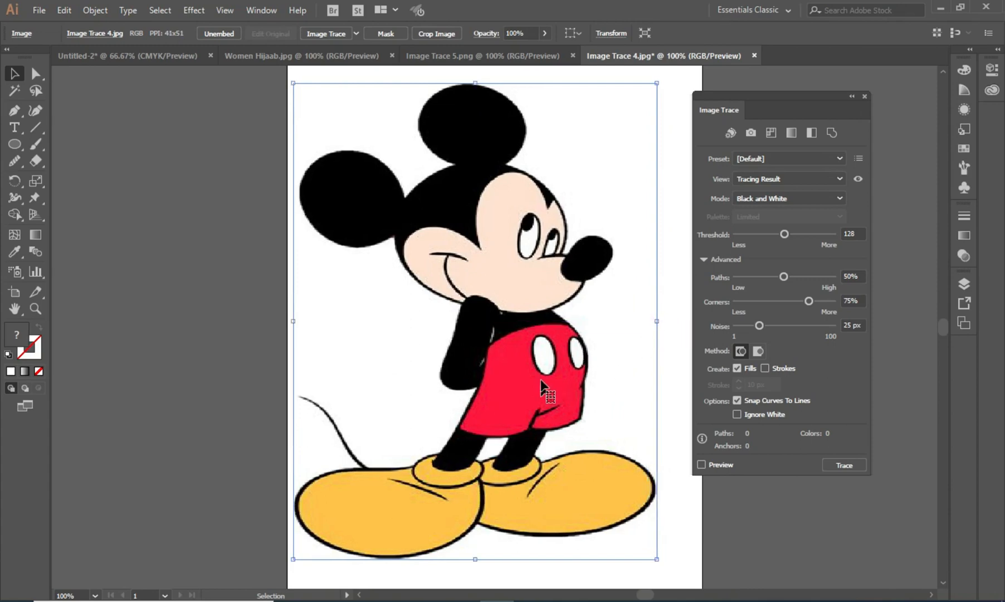
pyautogui.moveTo(532, 360); pyautogui.dragTo(563, 374)
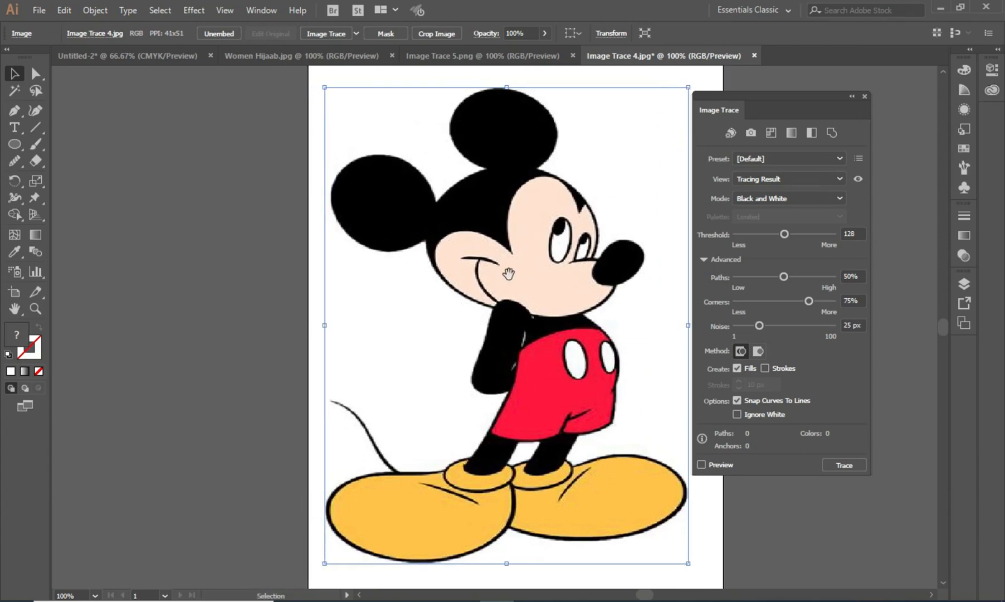
# - Move the Mickey Mouse image toward the left edge of the artboard and reselect it
pyautogui.moveTo(511, 286); pyautogui.dragTo(339, 289)
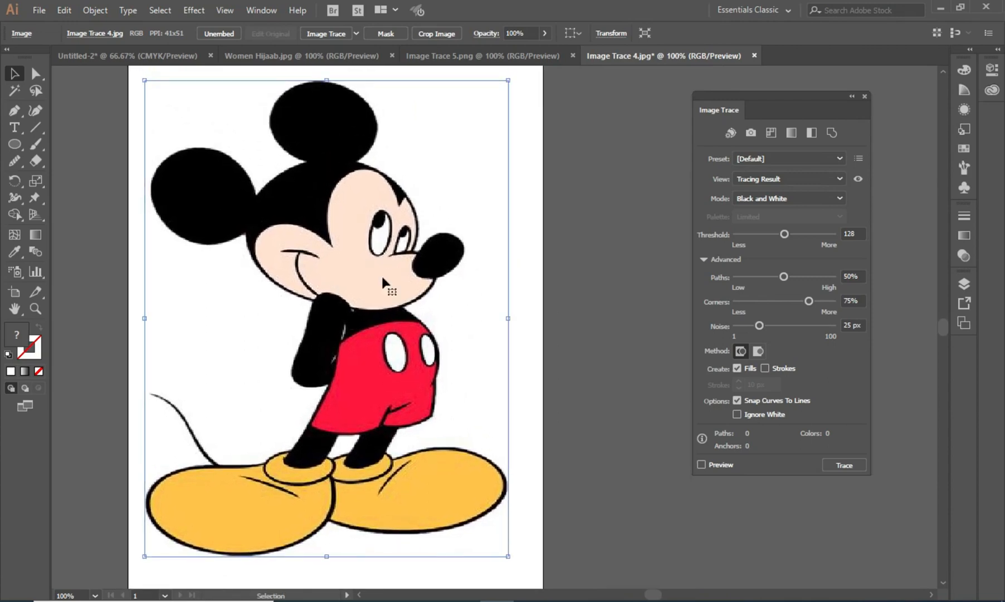
pyautogui.click(590, 255)
pyautogui.click(350, 259)
# - Trace the image with the High Fidelity Photo preset, then switch it to Low Fidelity Photo
pyautogui.click(787, 159)
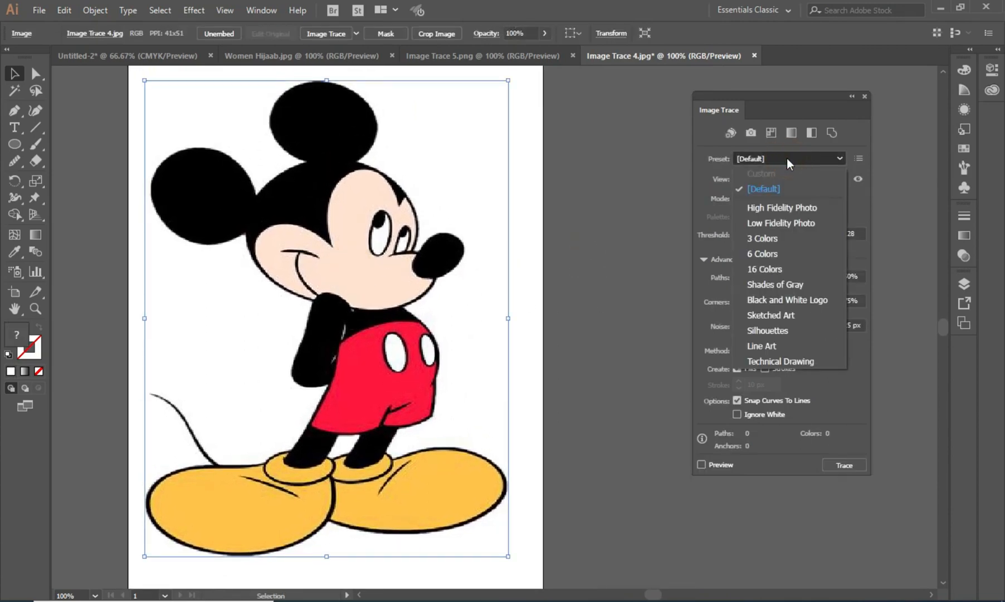
pyautogui.click(791, 209)
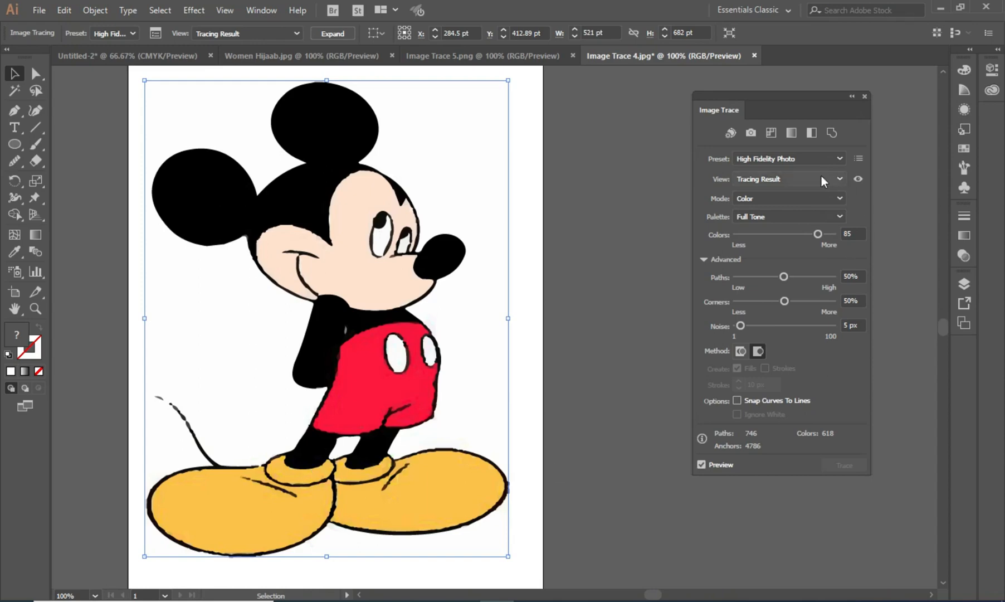
pyautogui.click(767, 160)
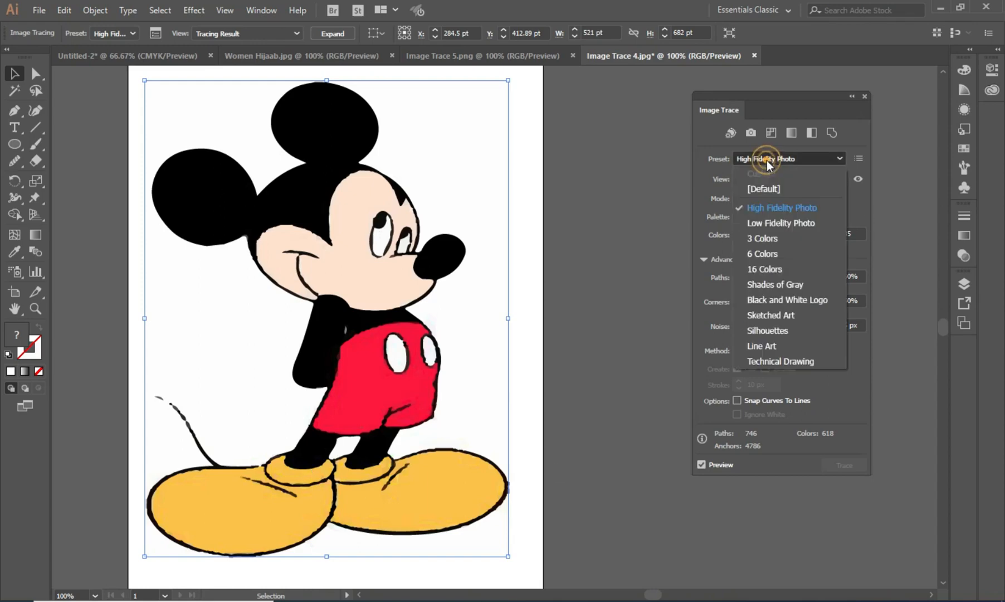
pyautogui.click(785, 227)
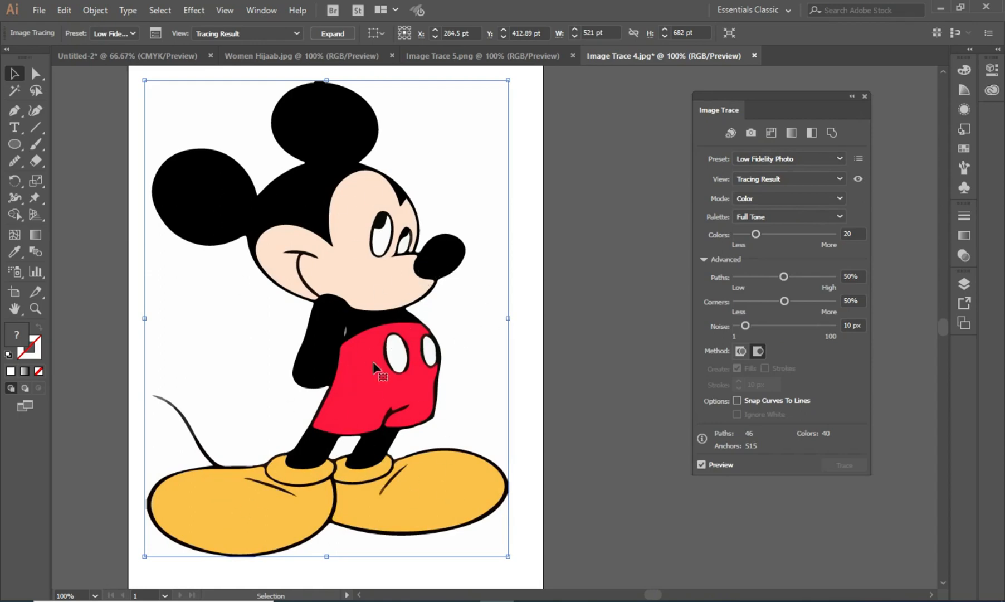
# - Expand the Low Fidelity Photo tracing into editable paths
pyautogui.click(542, 290)
pyautogui.click(370, 262)
pyautogui.click(338, 34)
pyautogui.click(591, 260)
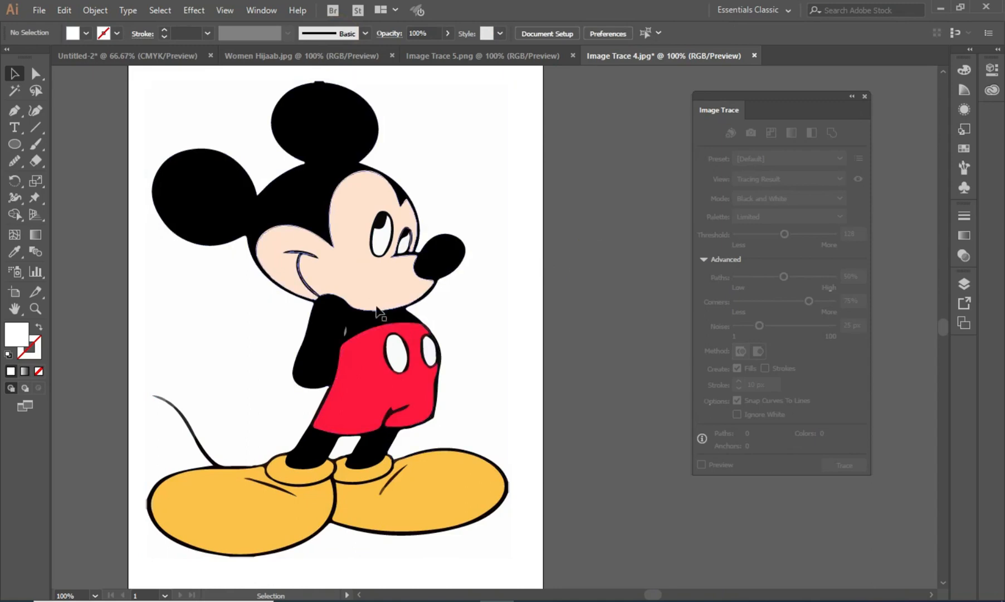
# - Select the expanded artwork, move it off the artboard and back onto the page
pyautogui.moveTo(398, 357)
pyautogui.mouseDown()
pyautogui.moveTo(485, 336)
pyautogui.moveTo(584, 334)
pyautogui.moveTo(810, 359)
pyautogui.moveTo(830, 387)
pyautogui.moveTo(790, 547)
pyautogui.moveTo(852, 460)
pyautogui.mouseUp()
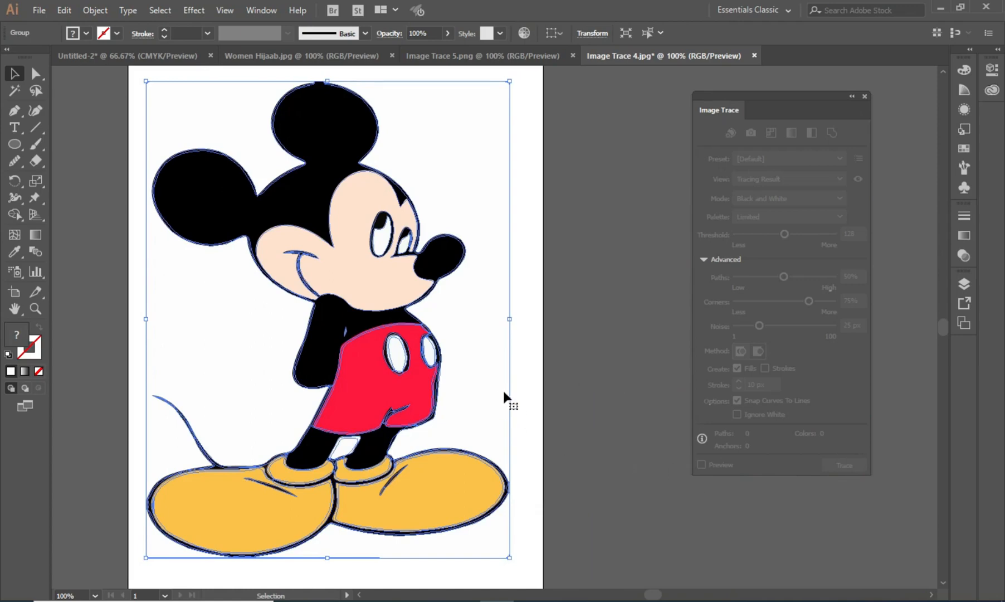
pyautogui.hotkey('ctrl', '-')
pyautogui.hotkey('ctrl', '-')
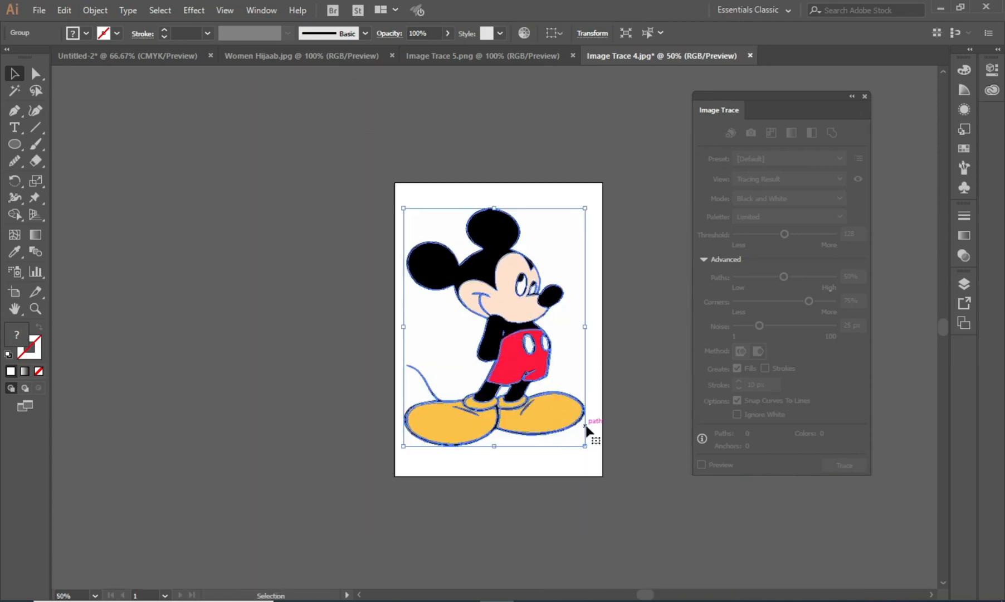
pyautogui.moveTo(587, 380); pyautogui.dragTo(360, 350)
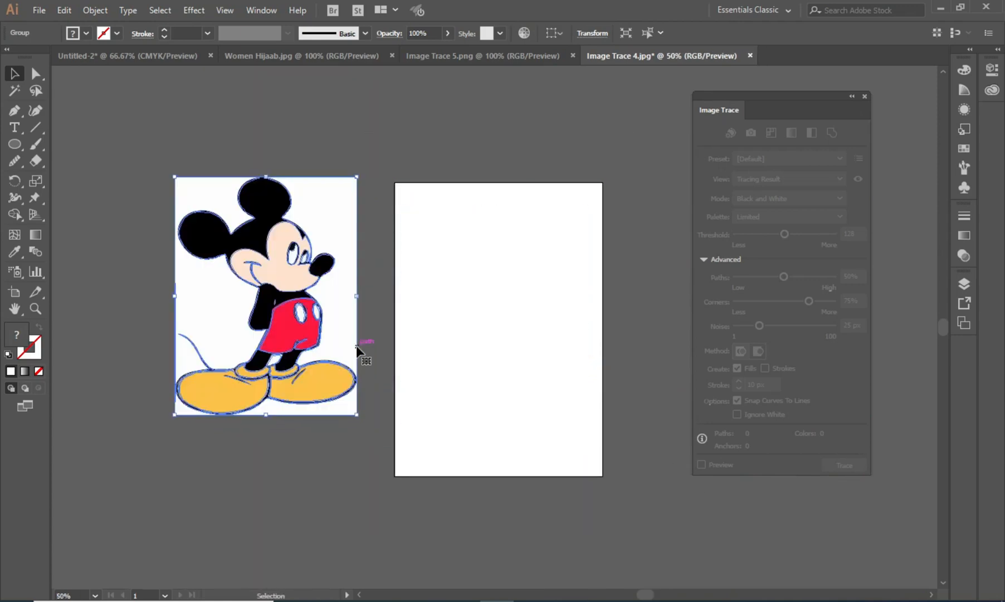
pyautogui.moveTo(351, 416); pyautogui.dragTo(582, 443)
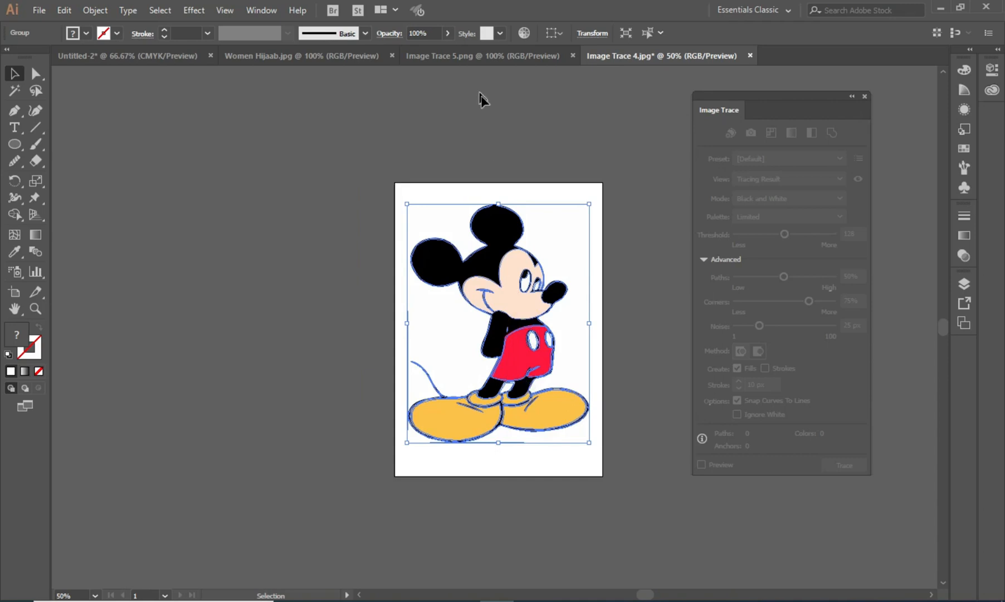
# - Ungroup the expanded artwork and delete the white background piece beside the figure
pyautogui.hotkey('ctrl', 'shift', 'g')
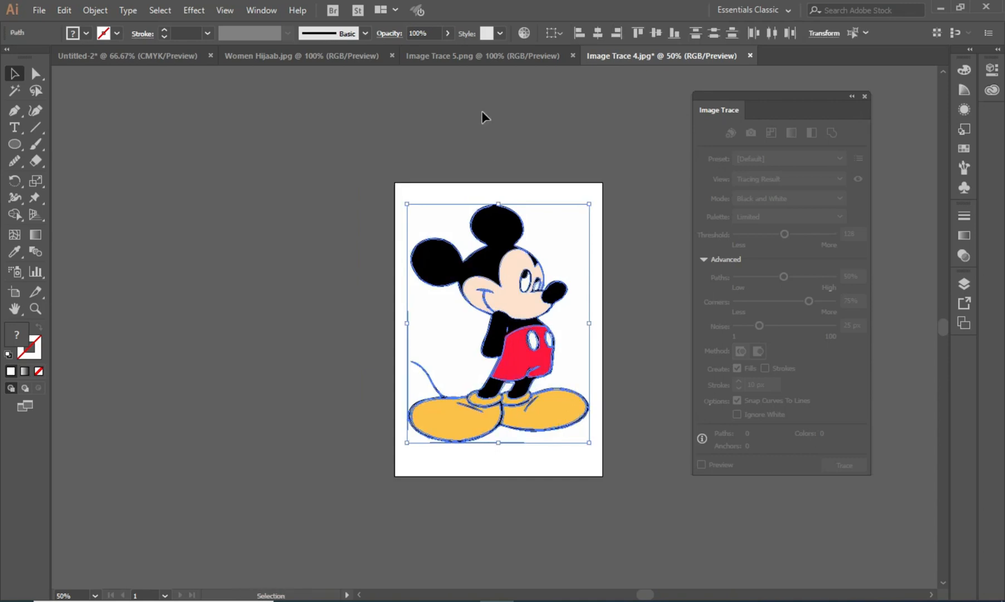
pyautogui.click(637, 216)
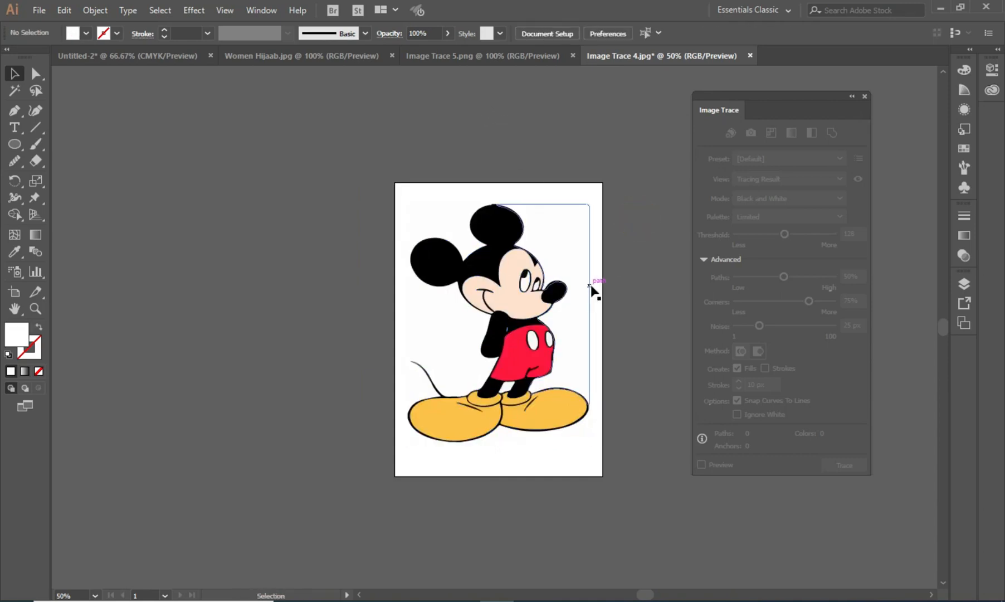
pyautogui.moveTo(588, 289); pyautogui.dragTo(673, 195)
pyautogui.press('Delete')
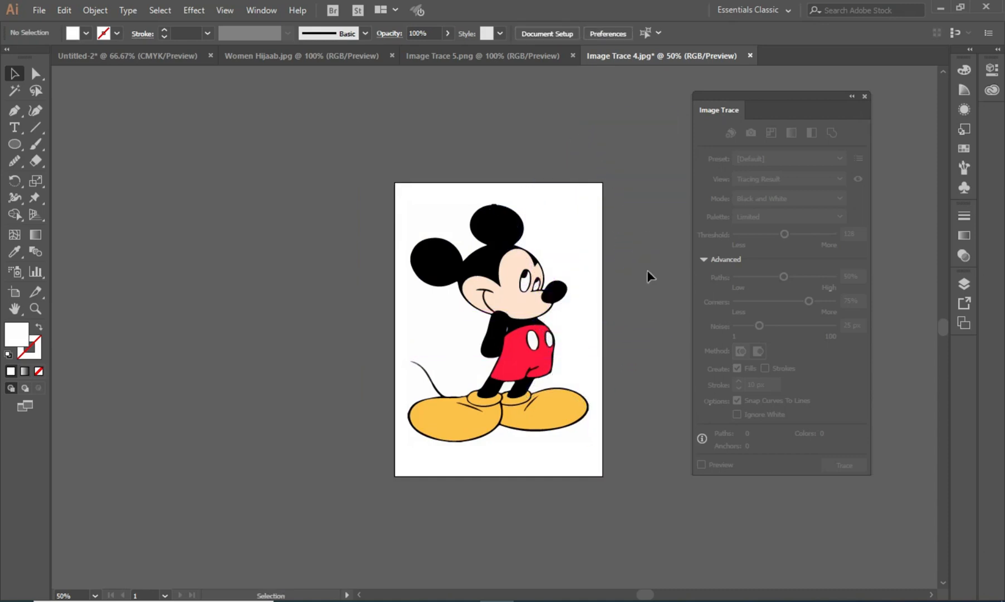
# - Delete the remaining white background fragments around the feet, tail and body
pyautogui.moveTo(534, 442); pyautogui.dragTo(552, 512)
pyautogui.press('Delete')
pyautogui.moveTo(422, 442); pyautogui.dragTo(343, 463)
pyautogui.press('Delete')
pyautogui.moveTo(442, 336); pyautogui.dragTo(330, 327)
pyautogui.press('Delete')
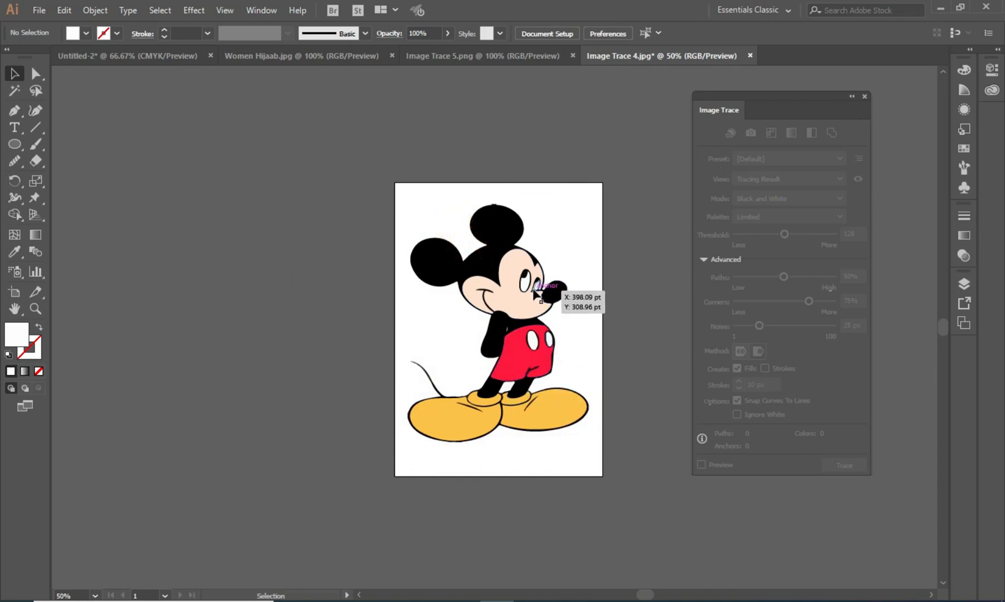
# - Select all the remaining paths on the artboard and group them
pyautogui.moveTo(395, 195); pyautogui.dragTo(607, 477)
pyautogui.hotkey('ctrl', 'g')
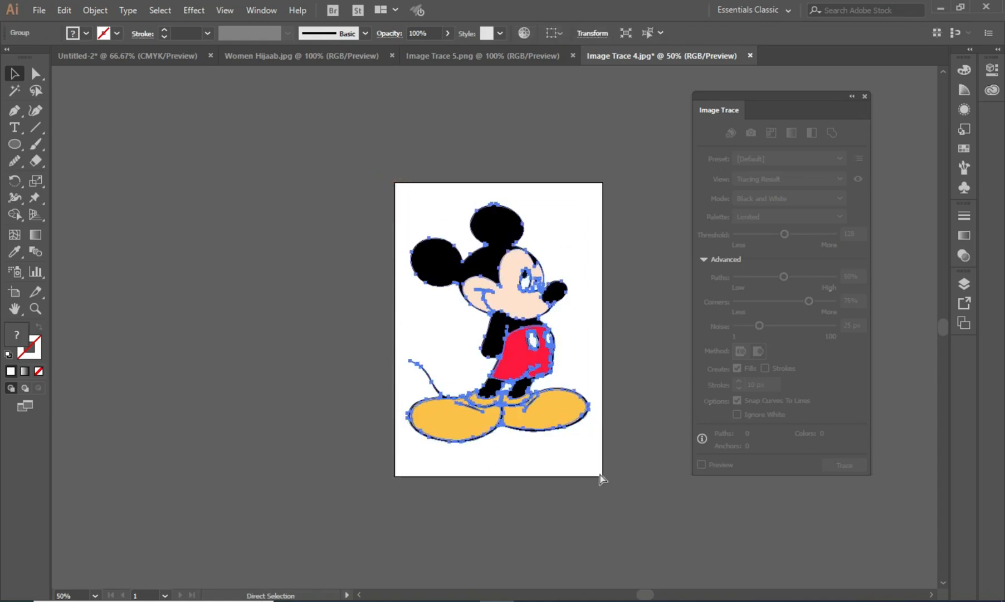
pyautogui.moveTo(527, 347)
pyautogui.mouseDown()
pyautogui.moveTo(527, 334)
pyautogui.moveTo(527, 356)
pyautogui.mouseUp()
pyautogui.click(641, 332)
# - Zoom in on Mickey's face and body to inspect the traced edges closely
pyautogui.scroll(4, 522, 353)
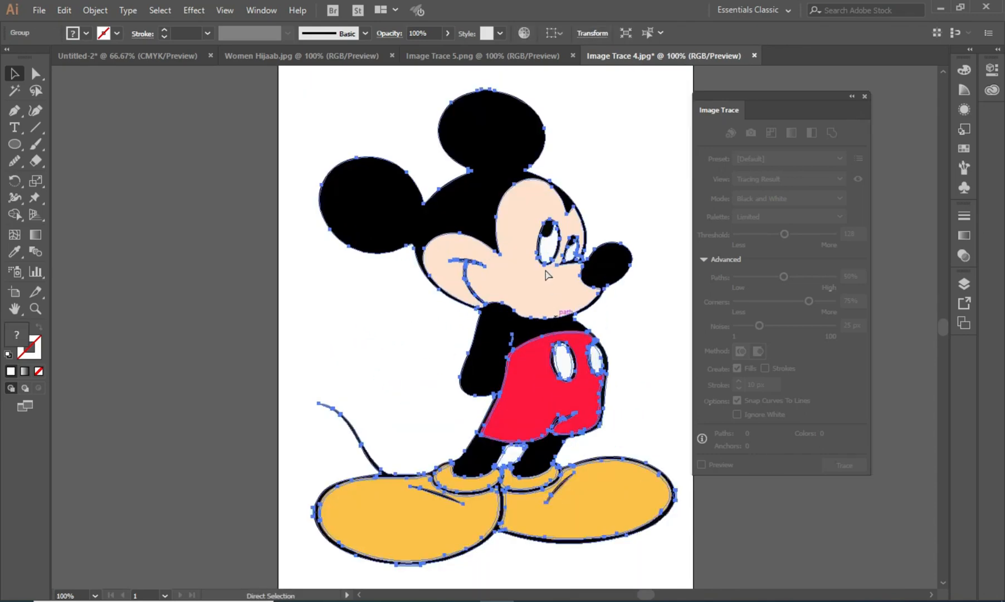
pyautogui.click(402, 336)
pyautogui.scroll(5, 585, 152)
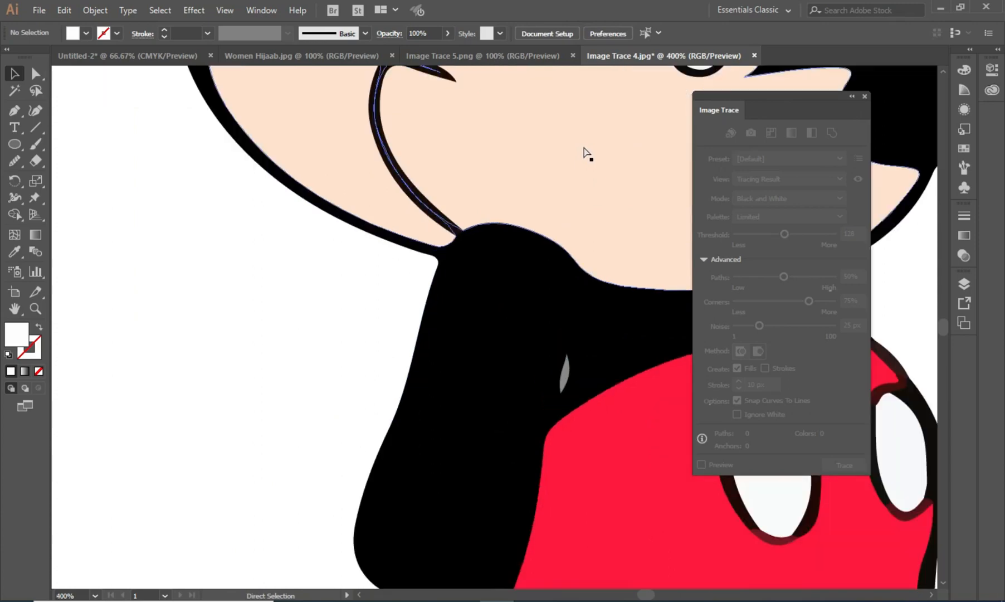
pyautogui.scroll(7, 507, 192)
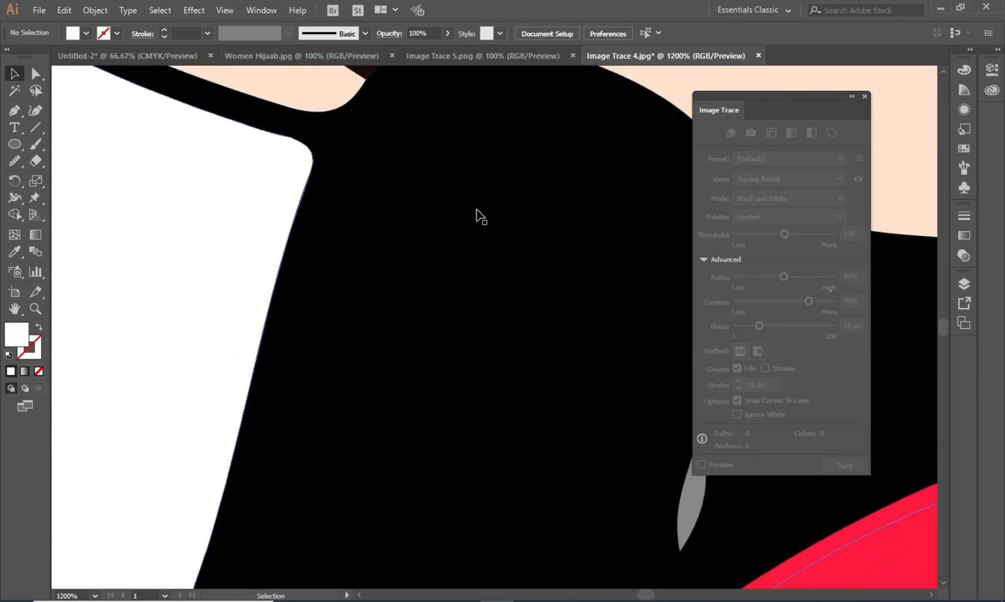
pyautogui.scroll(12, 473, 215)
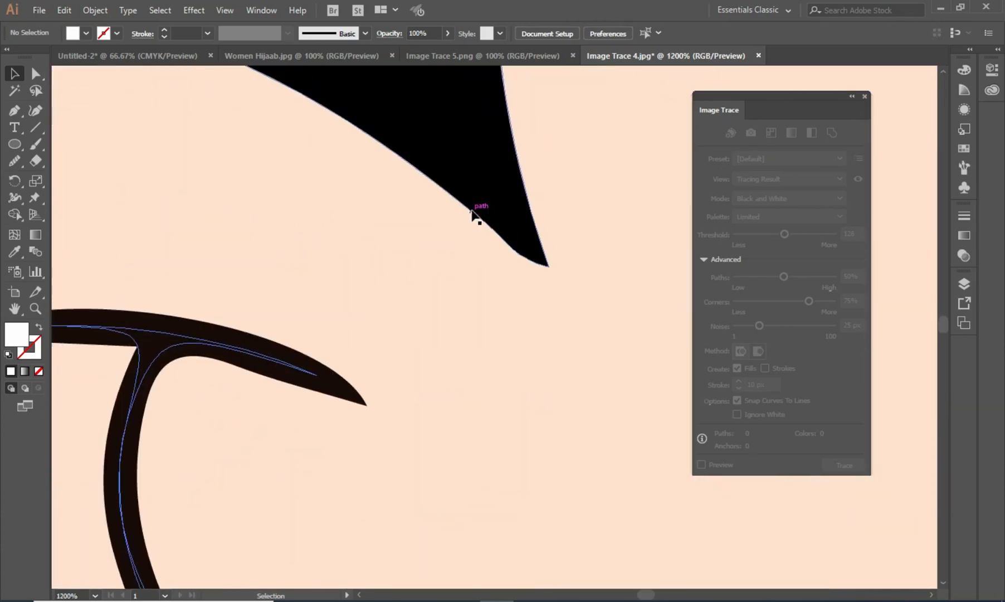
pyautogui.scroll(-12, 477, 196)
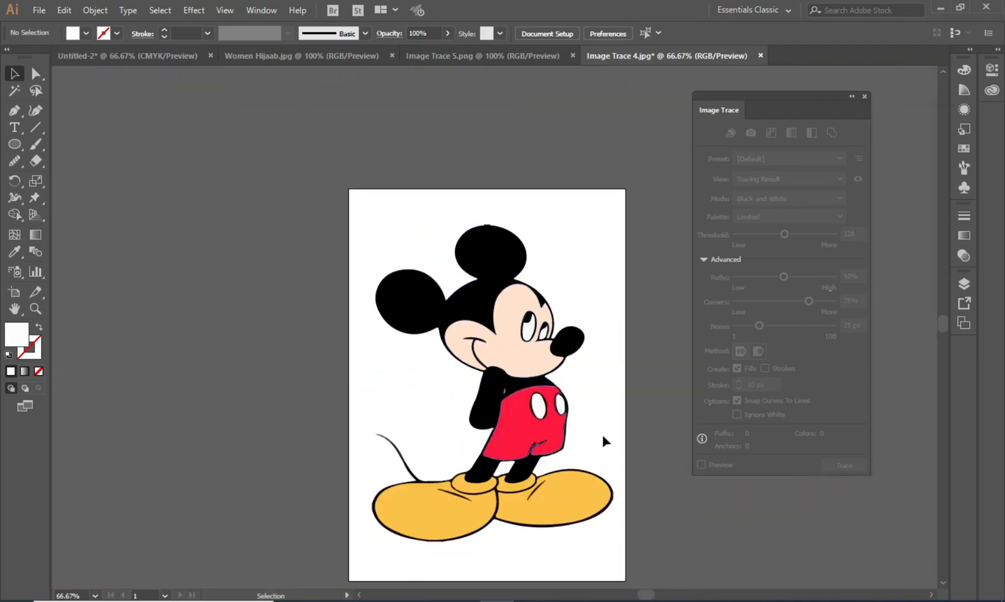
# - Undo the expansion and cleanup back to the original untraced Mickey image
pyautogui.click(539, 348)
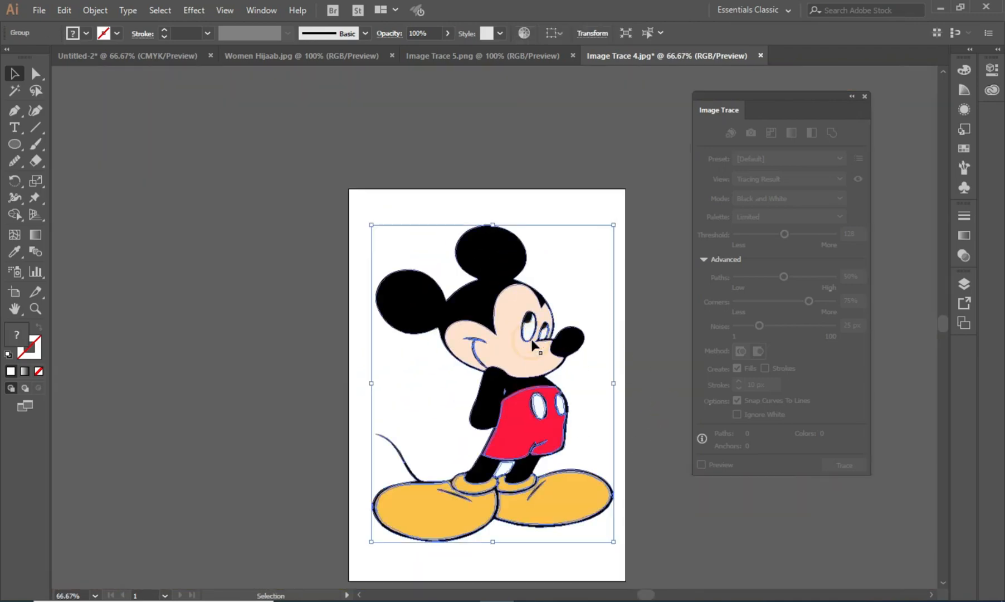
pyautogui.click(635, 305)
pyautogui.hotkey('ctrl', 'z')
pyautogui.hotkey('ctrl', 'z')
pyautogui.hotkey('ctrl', 'z')
pyautogui.hotkey('ctrl', 'z')
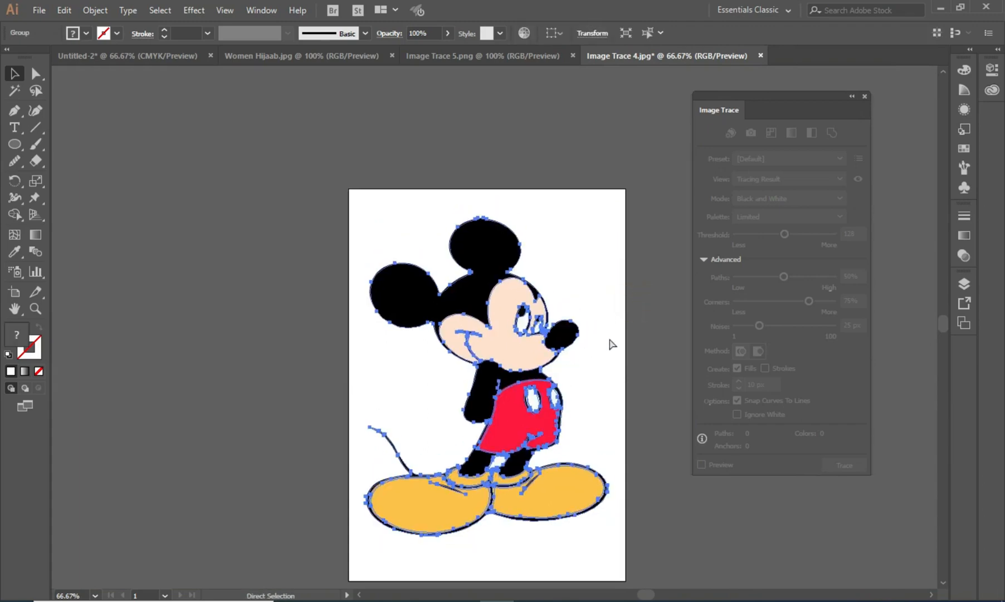
pyautogui.hotkey('ctrl', 'z')
pyautogui.hotkey('ctrl', 'z')
pyautogui.hotkey('ctrl', 'z')
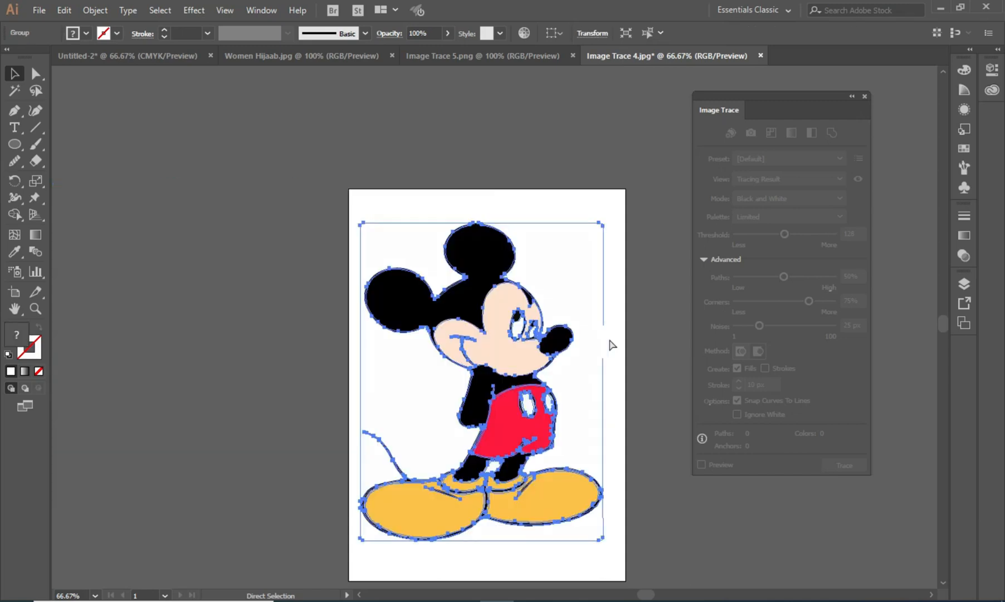
pyautogui.hotkey('ctrl', 'z')
pyautogui.hotkey('ctrl', 'z')
pyautogui.hotkey('ctrl', 'z')
pyautogui.hotkey('ctrl', 'z')
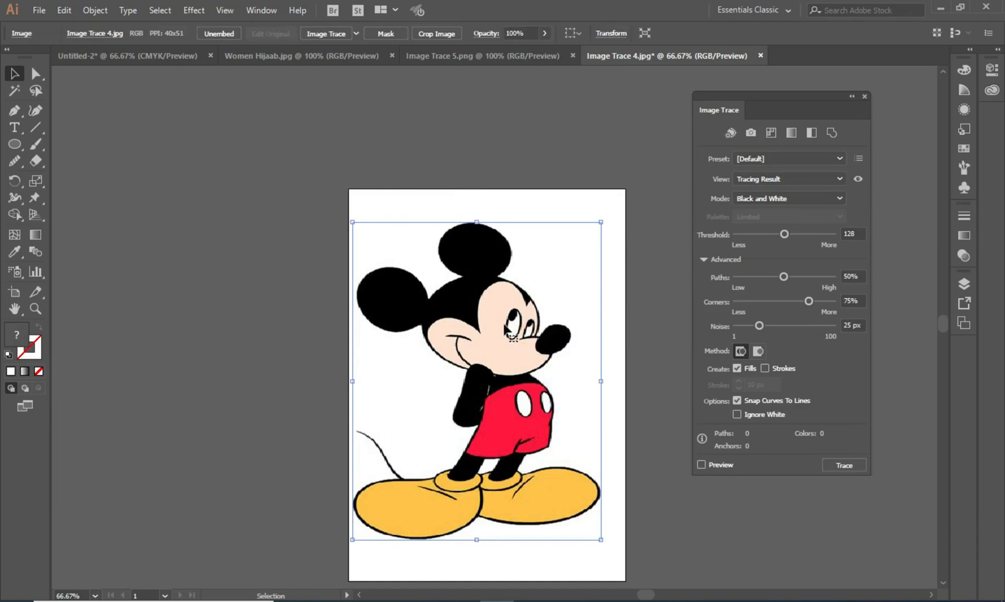
# - Preview the tracing with the 3 Colors preset, then with Shades of Gray
pyautogui.click(809, 159)
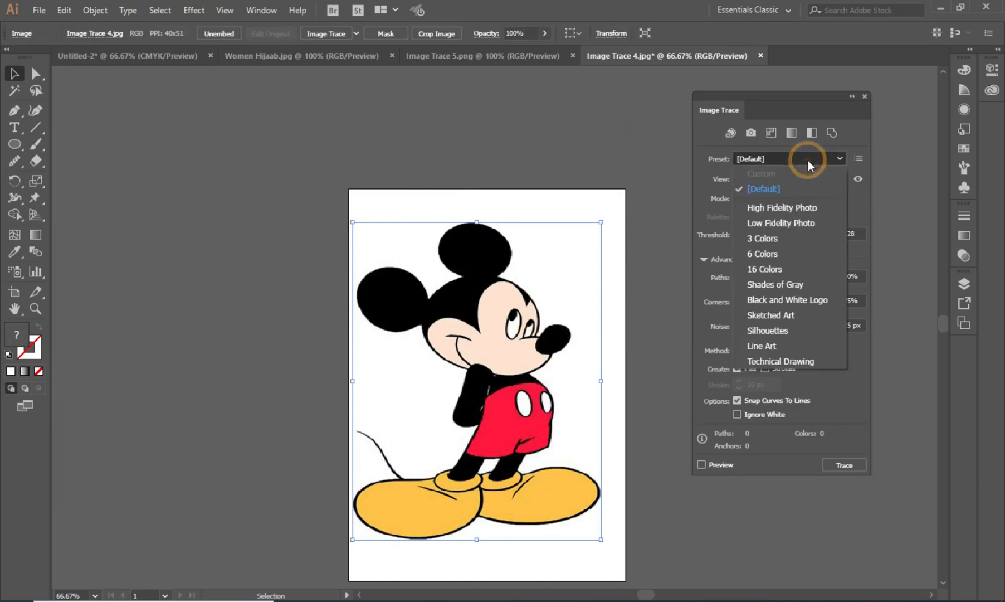
pyautogui.click(782, 237)
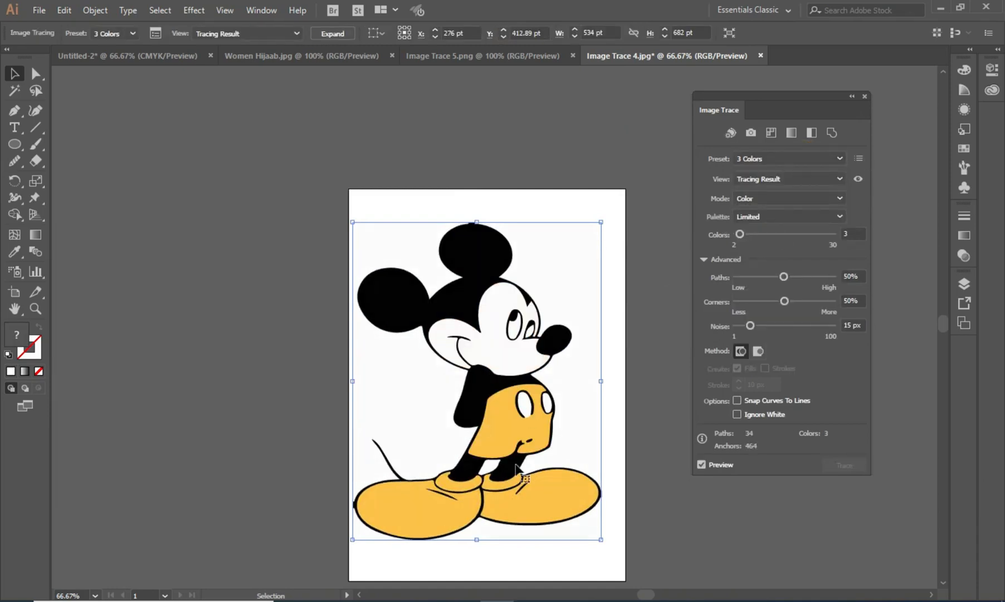
pyautogui.click(790, 160)
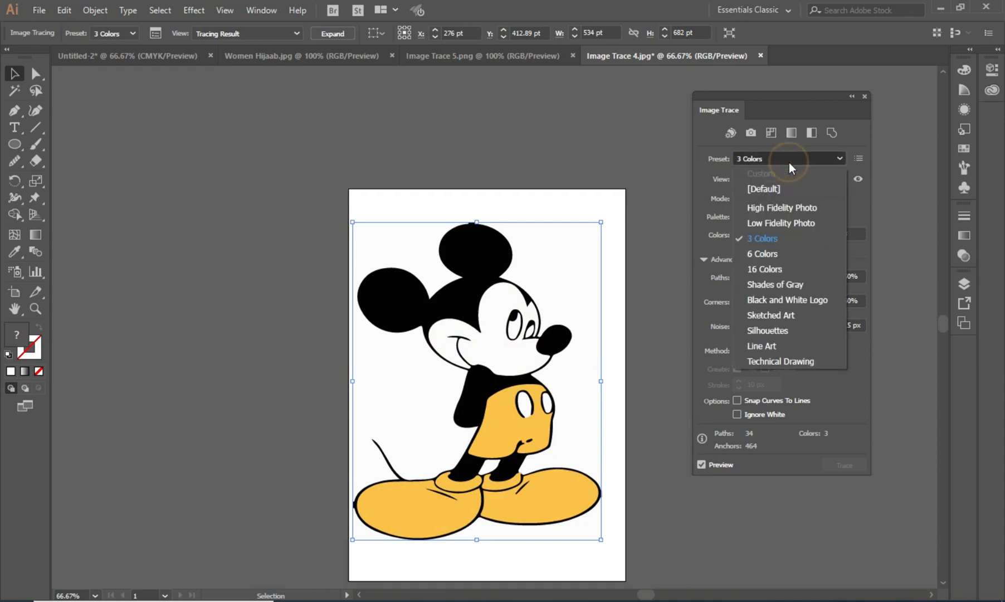
pyautogui.click(778, 284)
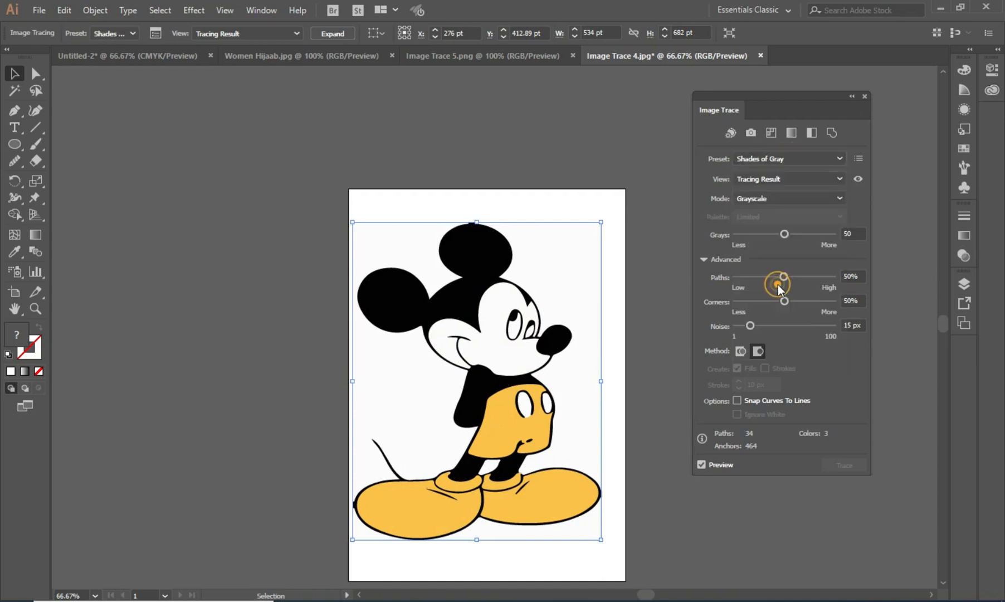
# - Trace with the Black and White Logo preset in Black and White mode, then reselect the [Default] preset
pyautogui.click(823, 161)
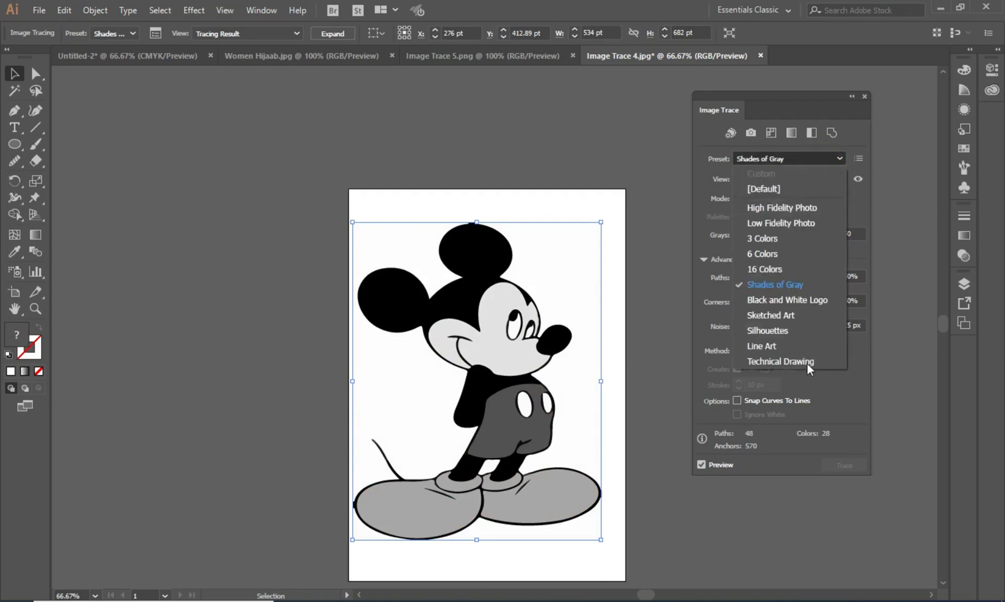
pyautogui.click(799, 300)
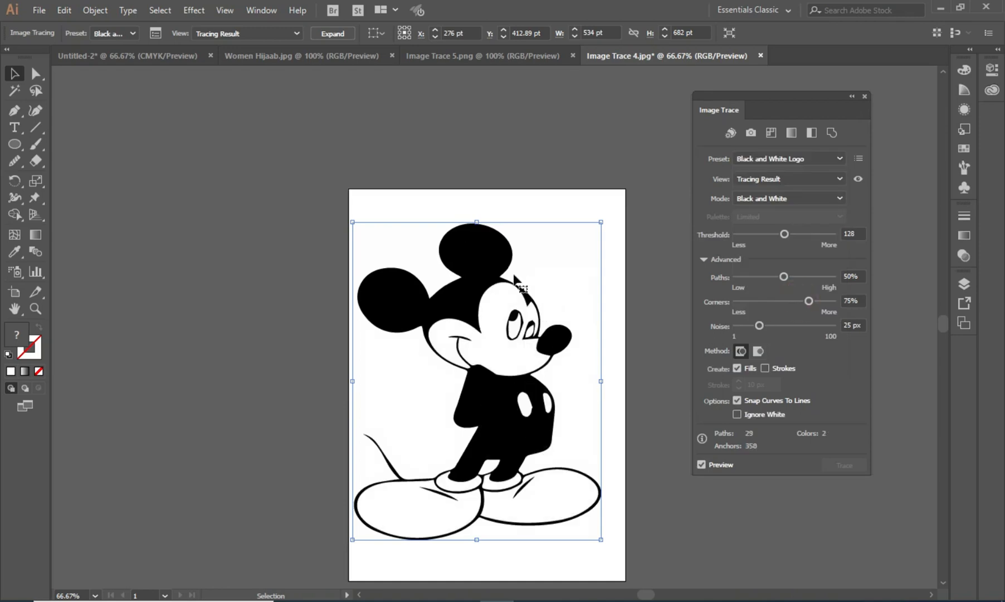
pyautogui.click(823, 198)
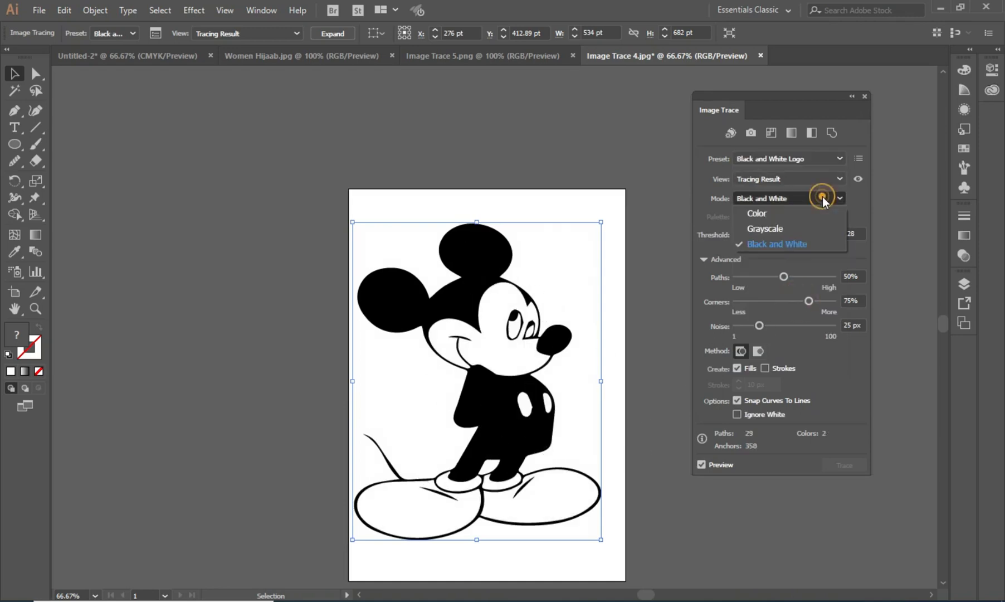
pyautogui.click(795, 196)
pyautogui.click(789, 159)
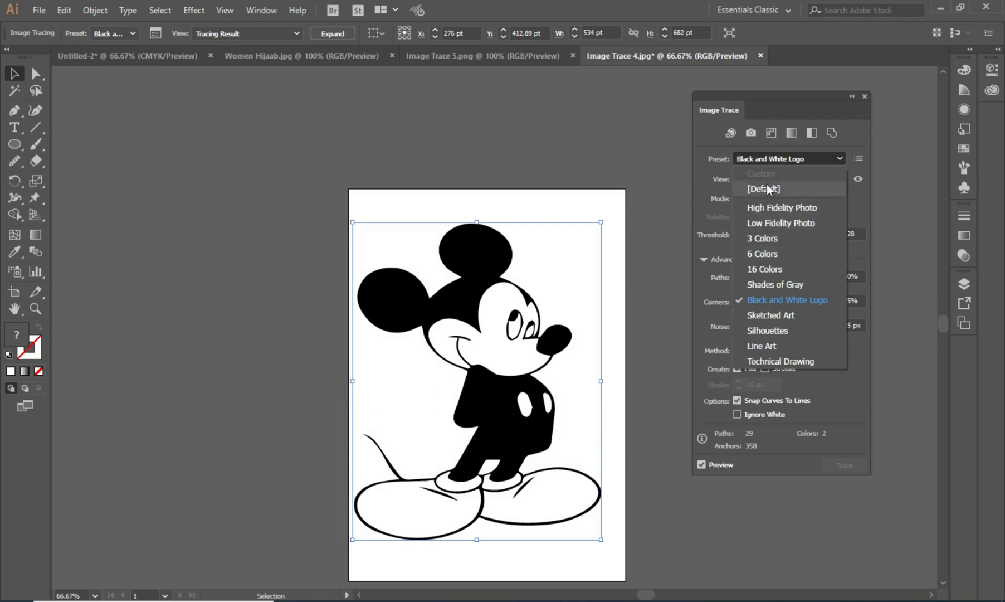
pyautogui.click(765, 189)
# - Compare the trace in Tracing Result with Outlines, Outlines, and Outlines with Source Image views, then return to Tracing Result
pyautogui.click(780, 180)
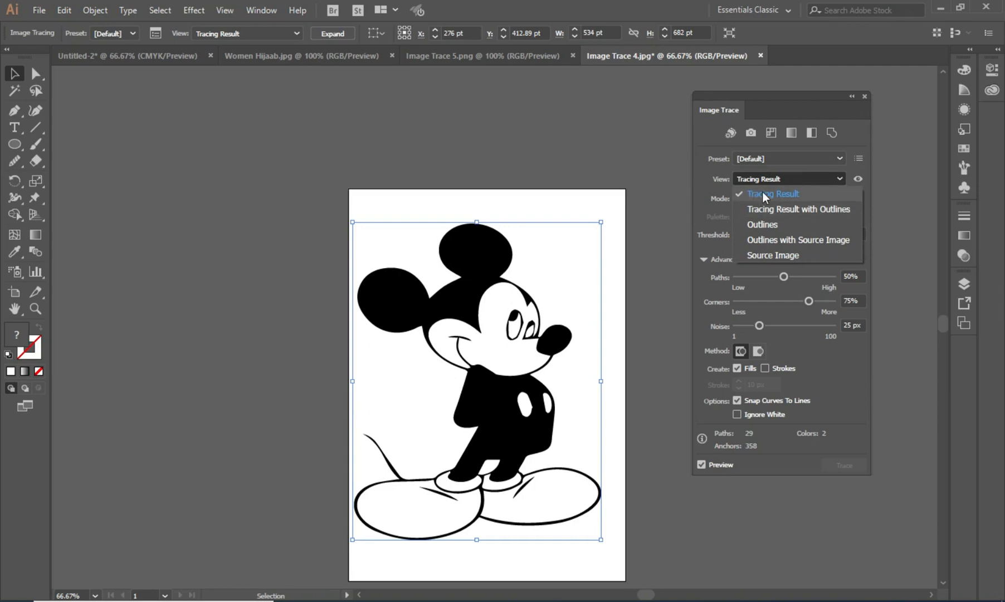
pyautogui.click(771, 210)
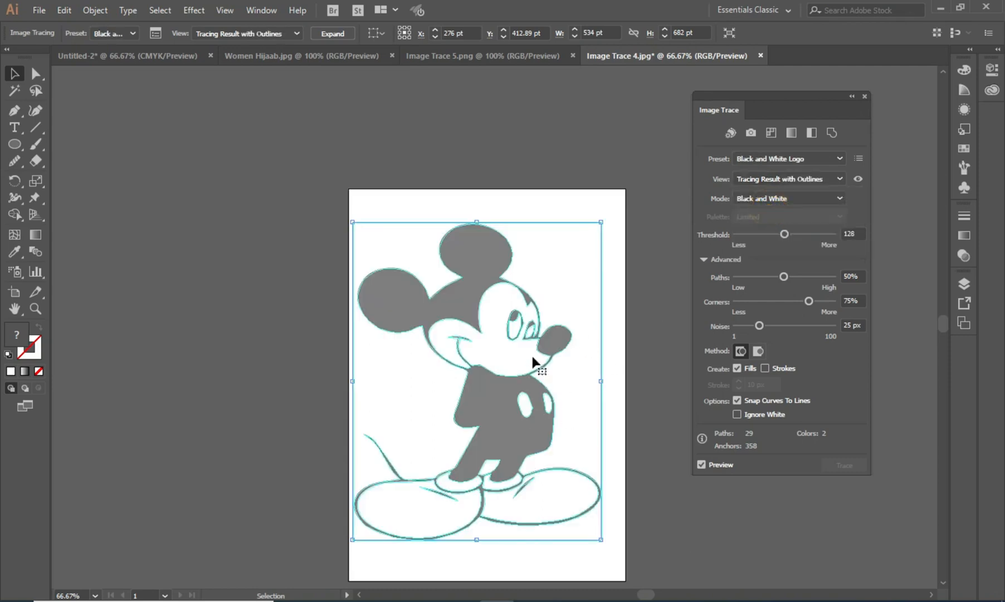
pyautogui.click(787, 179)
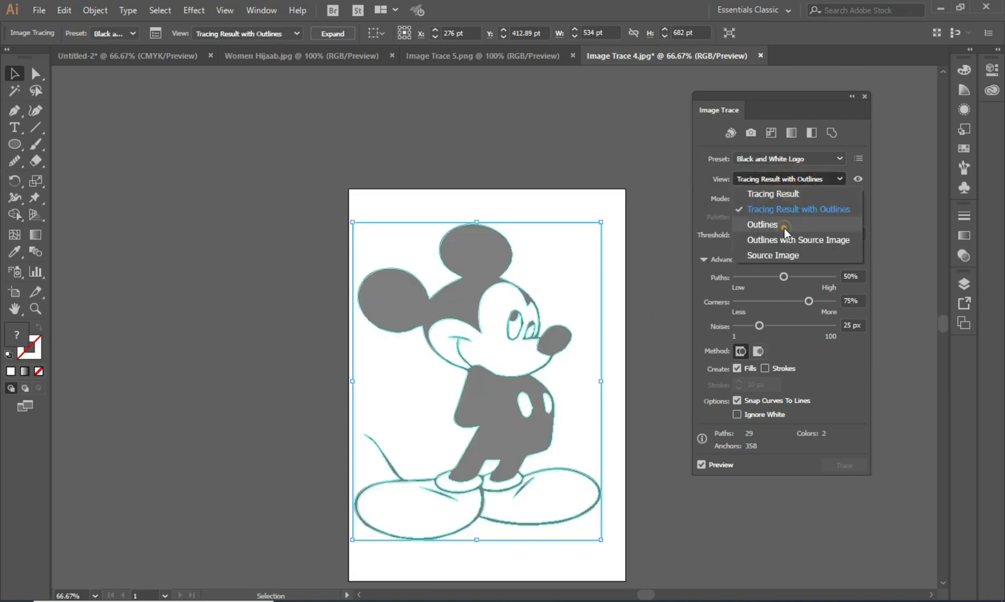
pyautogui.click(784, 226)
pyautogui.click(783, 184)
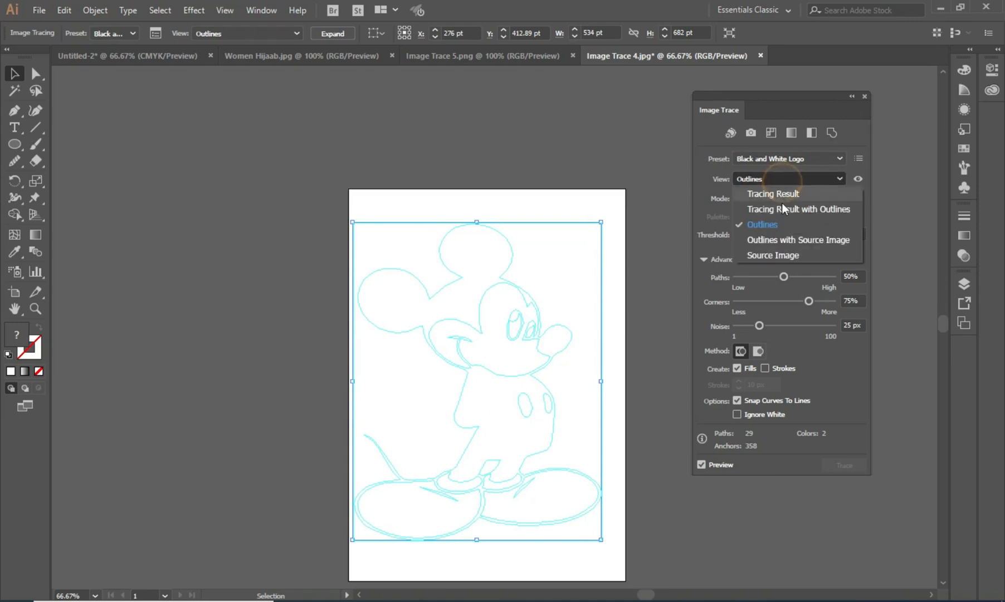
pyautogui.click(814, 237)
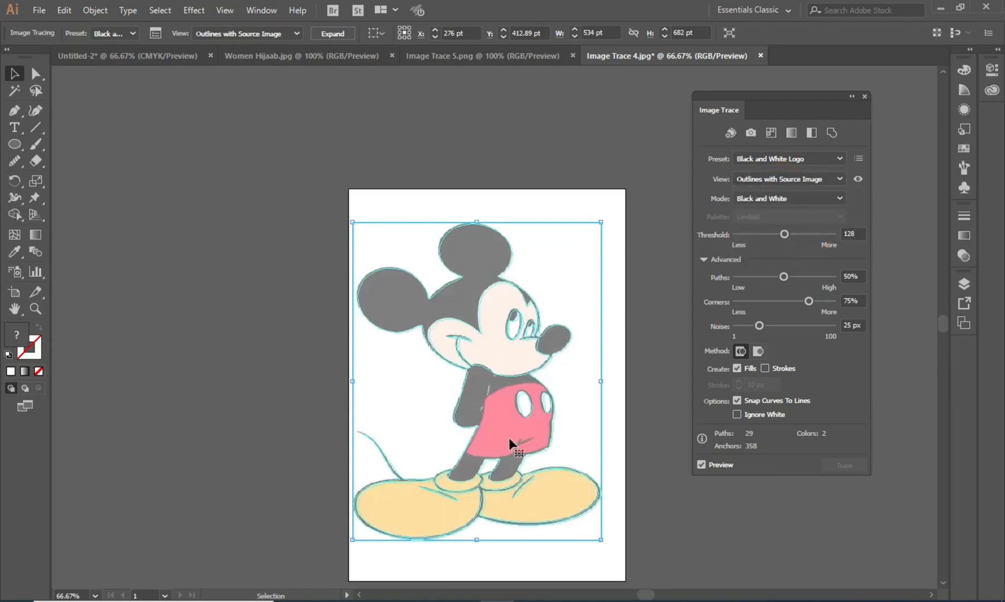
pyautogui.click(759, 176)
pyautogui.click(772, 195)
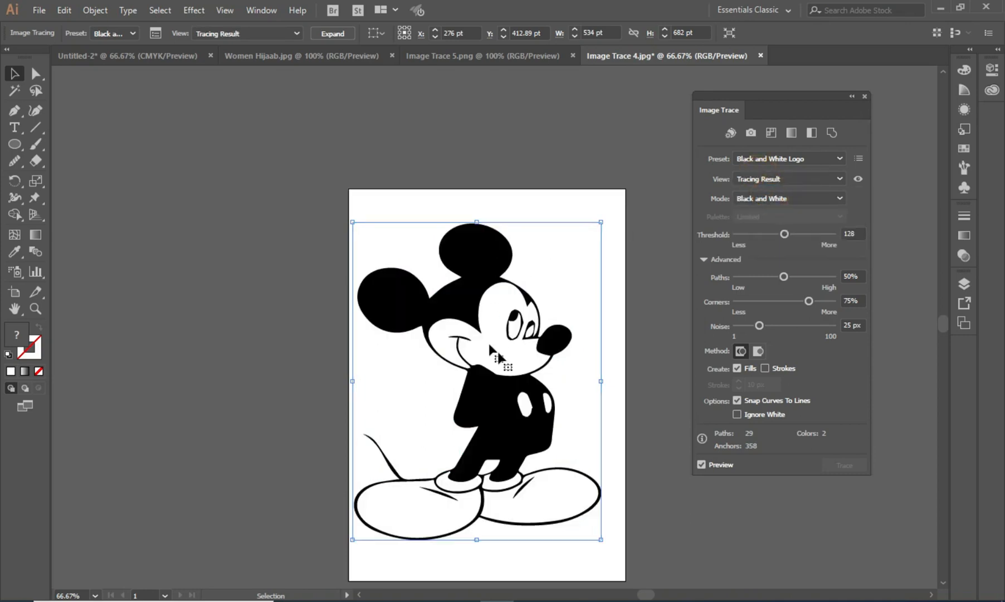
# - Switch the tracing mode to Color and set the palette to Automatic
pyautogui.click(805, 197)
pyautogui.click(798, 214)
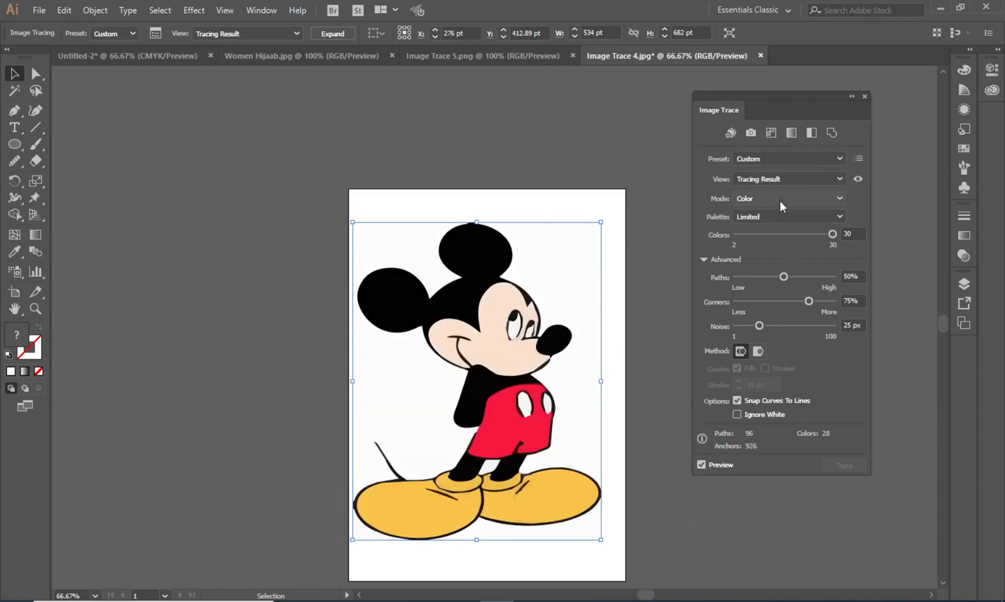
pyautogui.click(775, 217)
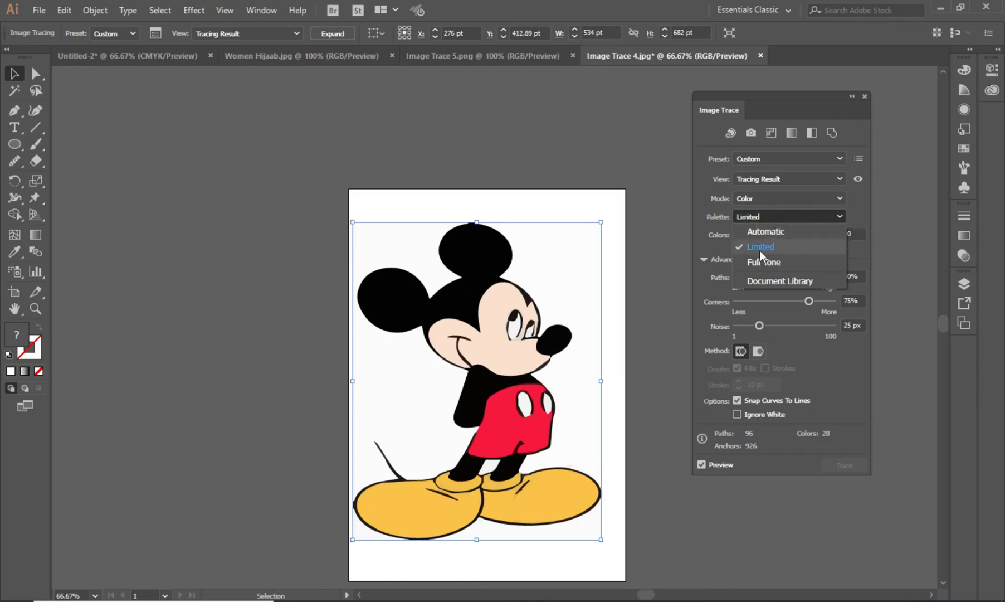
pyautogui.click(764, 236)
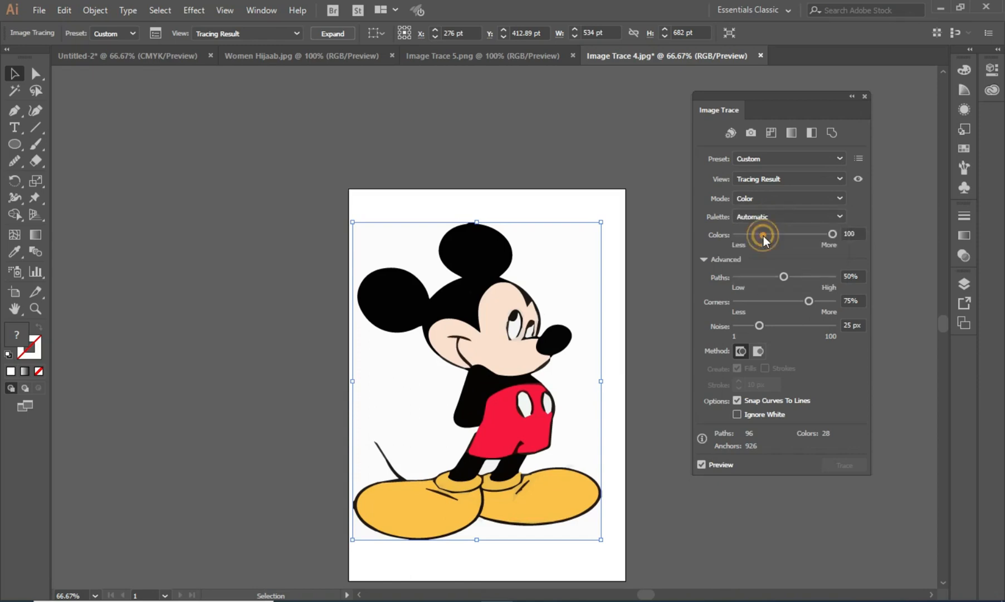
# - Preview the Limited and Full Tone palettes, then set the palette back to Automatic
pyautogui.click(764, 221)
pyautogui.click(767, 247)
pyautogui.click(785, 217)
pyautogui.click(777, 264)
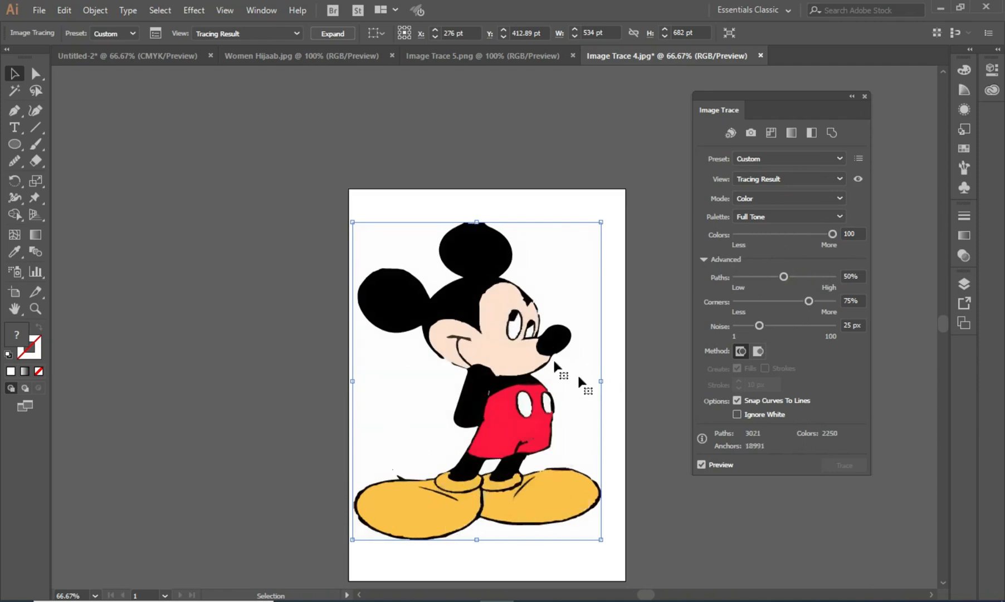
pyautogui.click(775, 216)
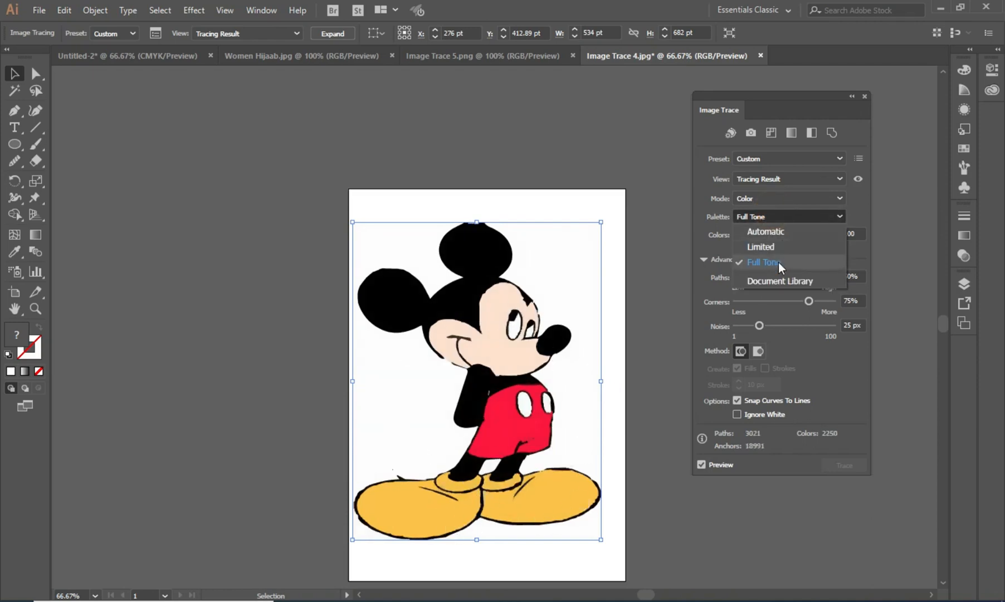
pyautogui.click(769, 233)
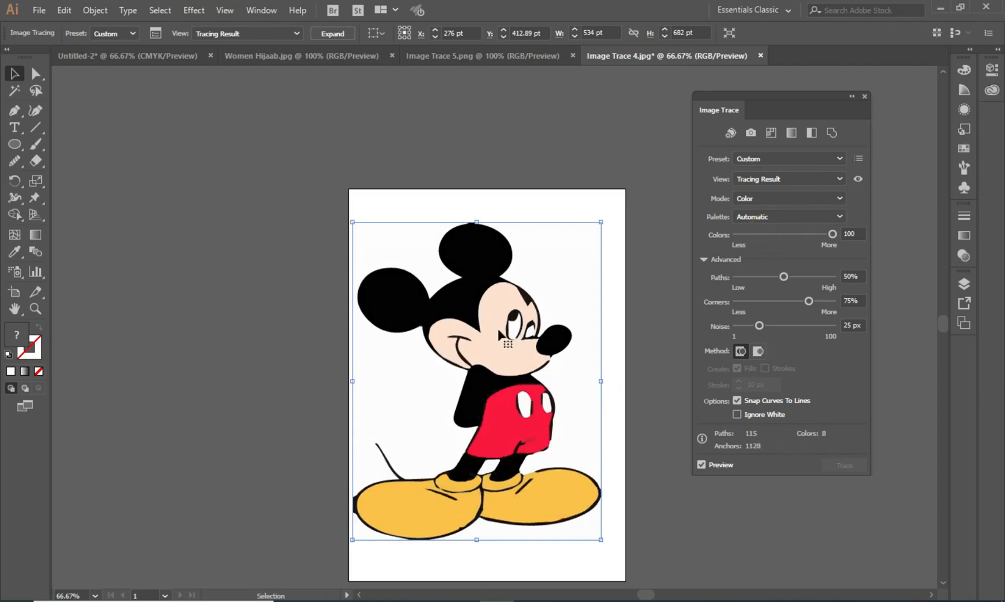
# - Apply the Low Fidelity Photo preset to the Mickey trace, nudge the traced artwork slightly, and deselect it
pyautogui.click(775, 159)
pyautogui.click(779, 222)
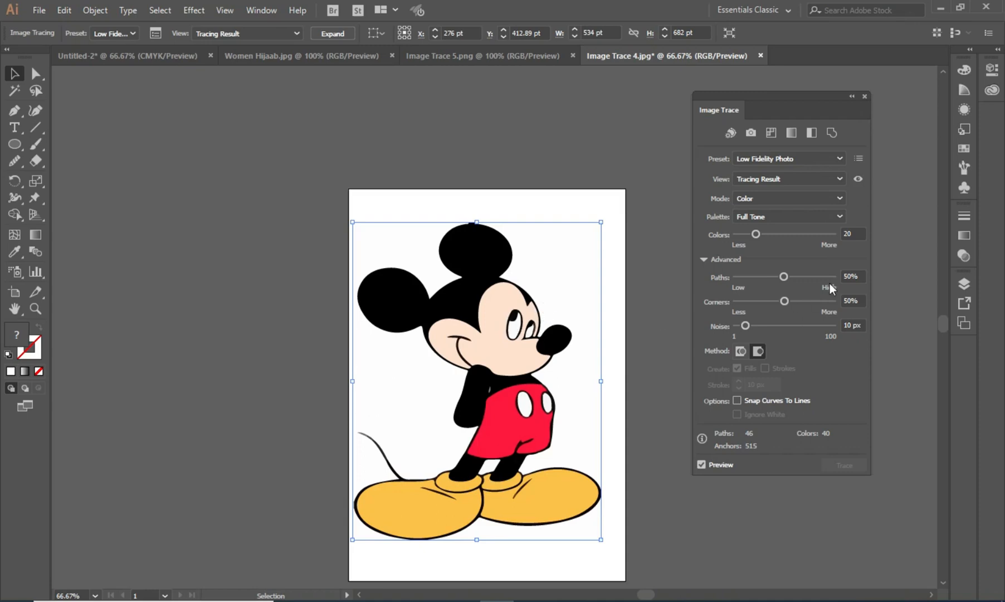
pyautogui.moveTo(492, 328); pyautogui.dragTo(503, 321)
pyautogui.click(646, 316)
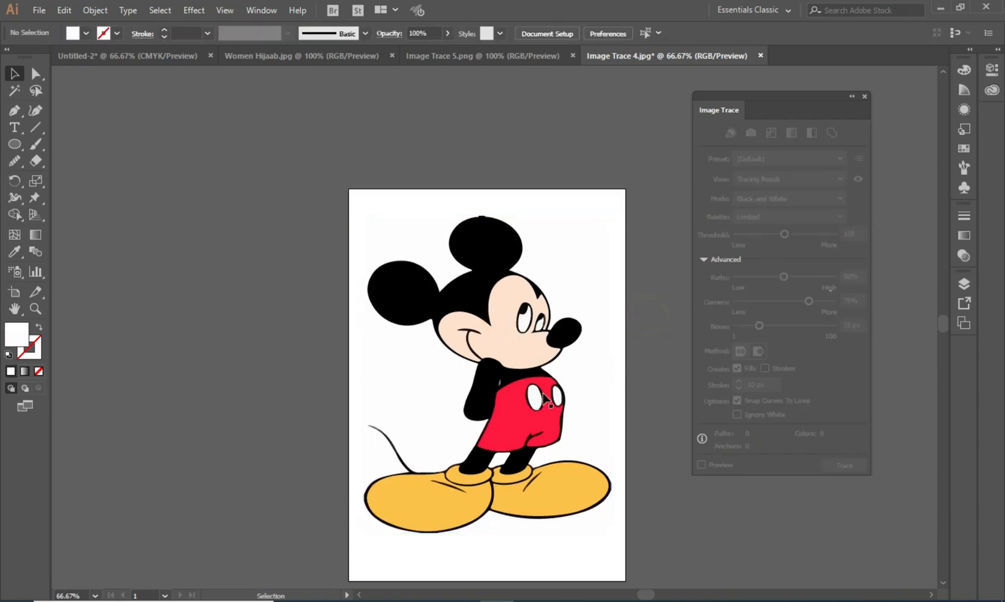